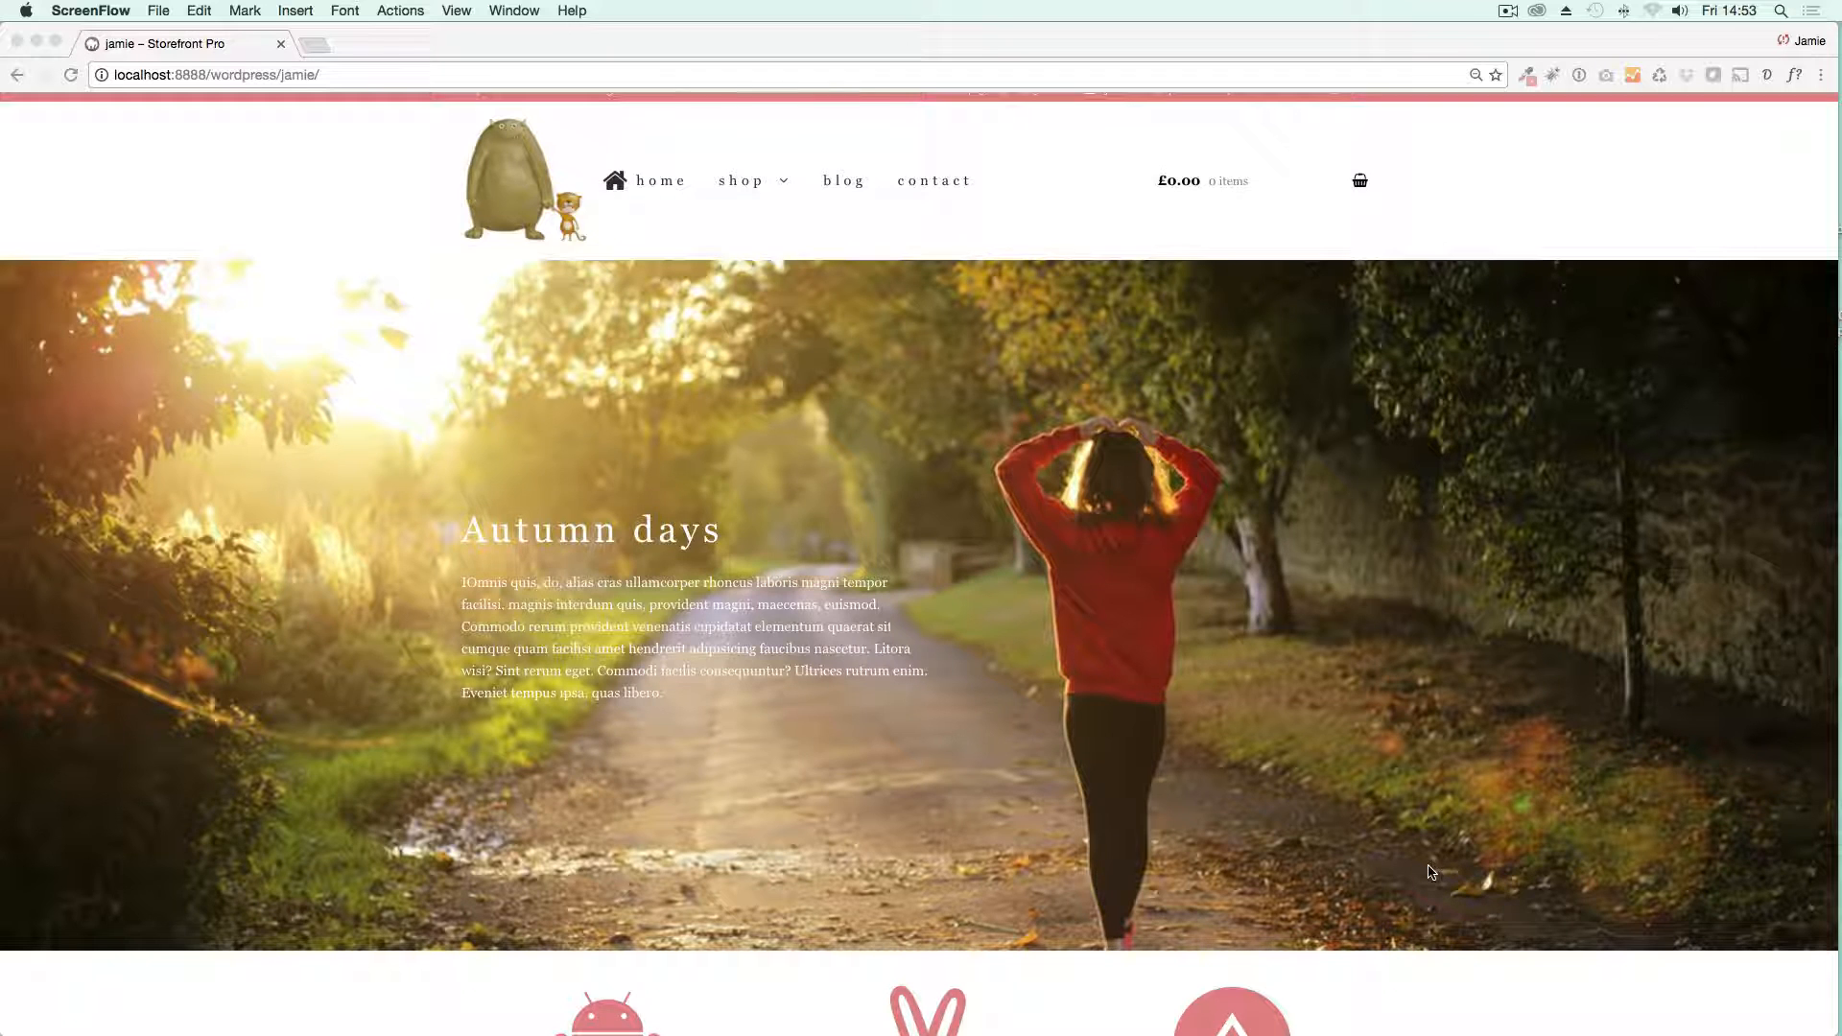
Step: Examine the finished home page from the header and hero image through the icon columns and photo cards to the footer
scroll(1430, 872, "down", 3)
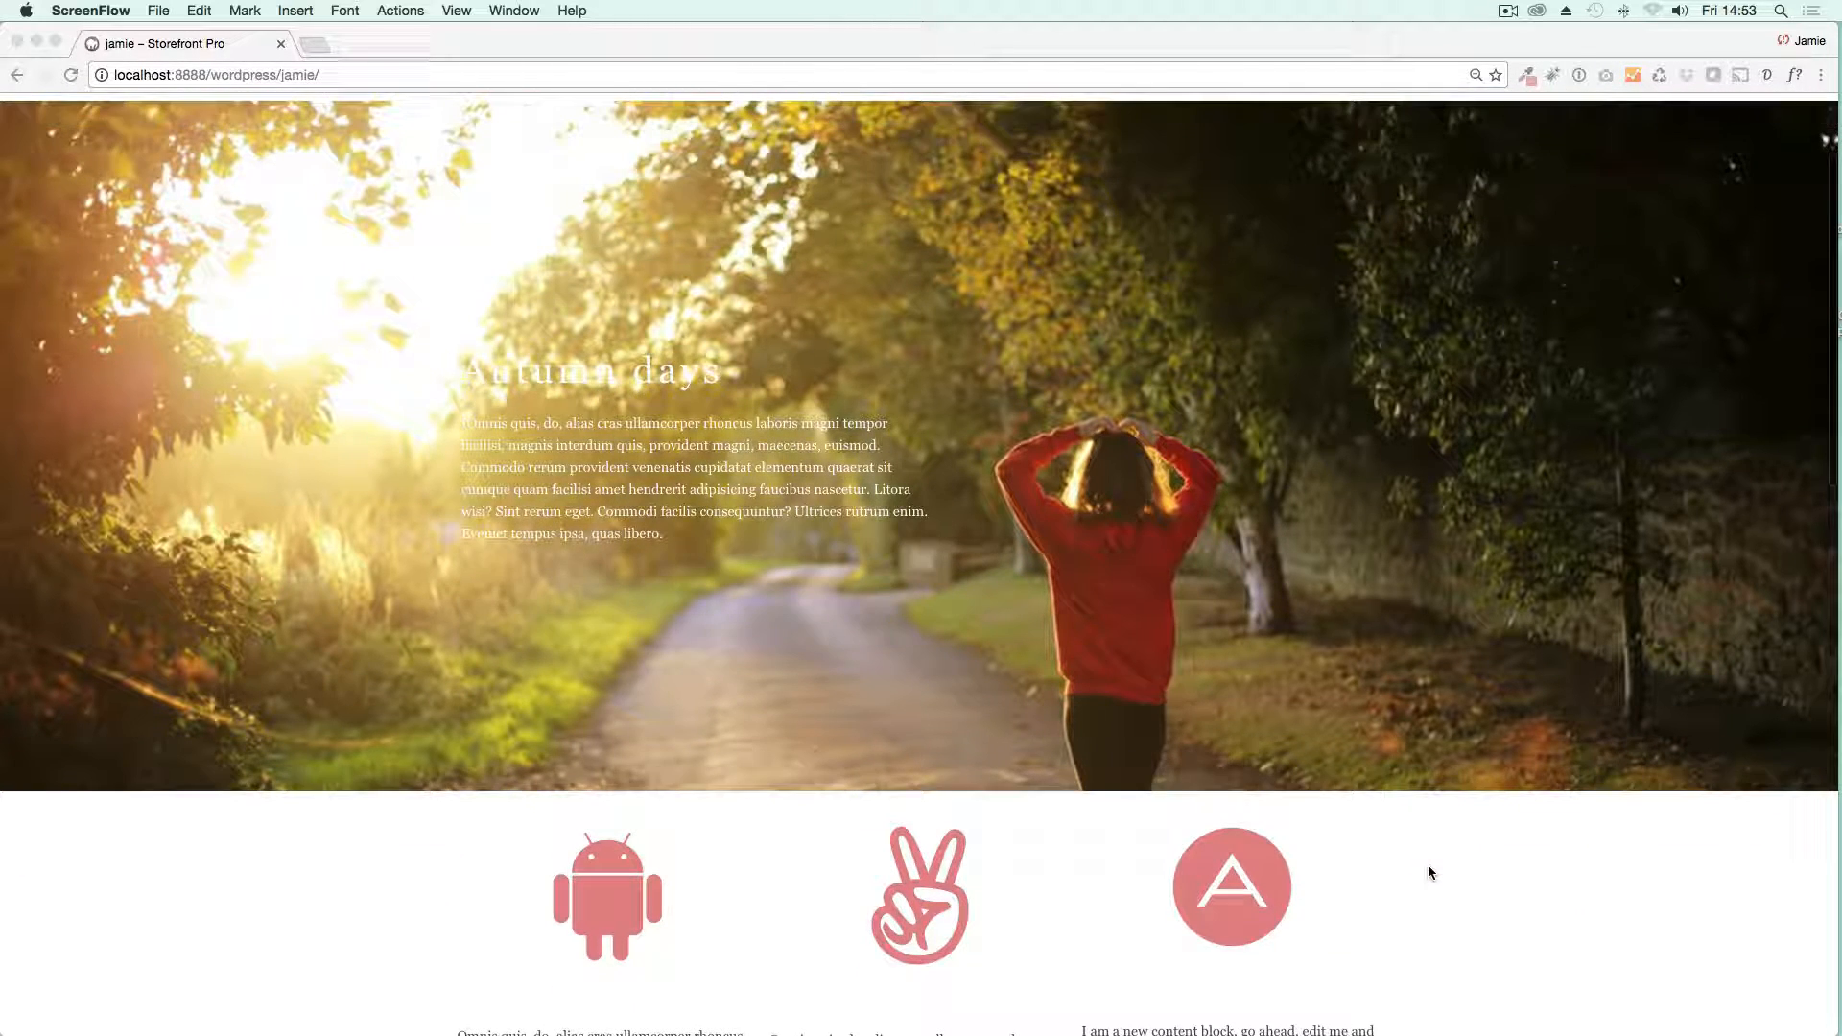
scroll(1429, 871, "down", 3)
scroll(1429, 871, "up", 5)
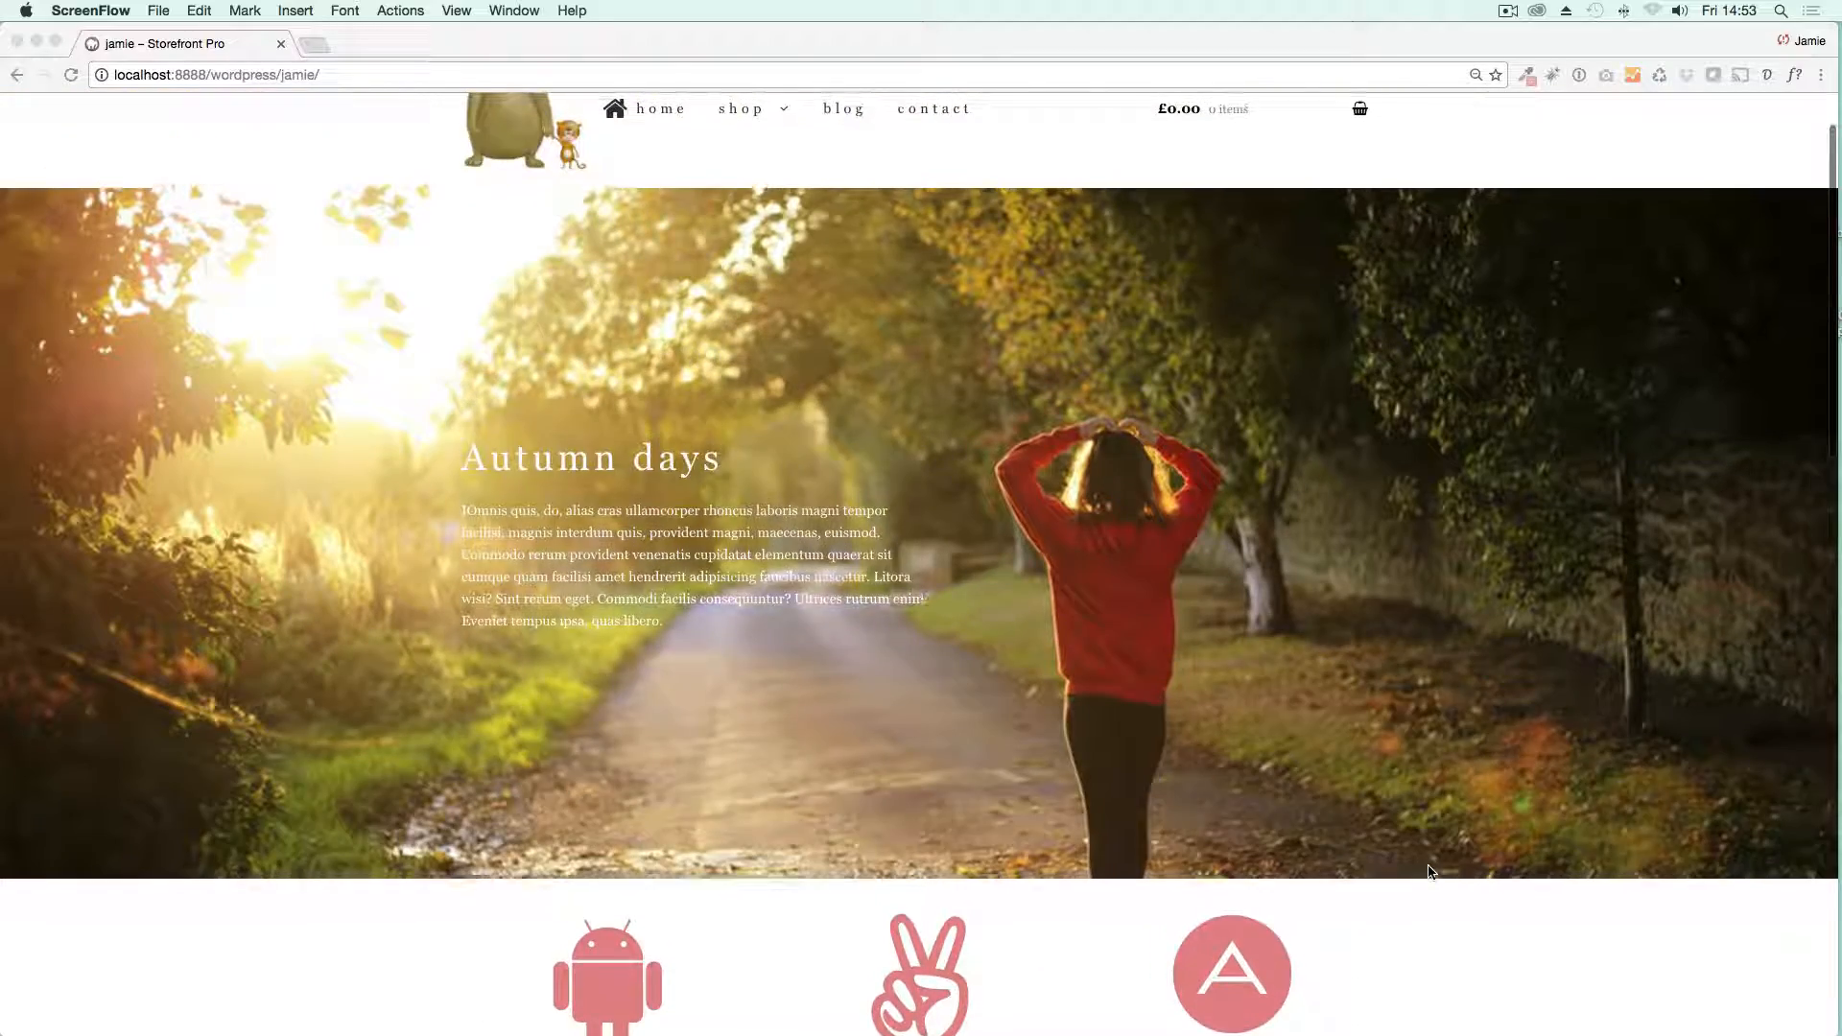
scroll(1430, 872, "down", 3)
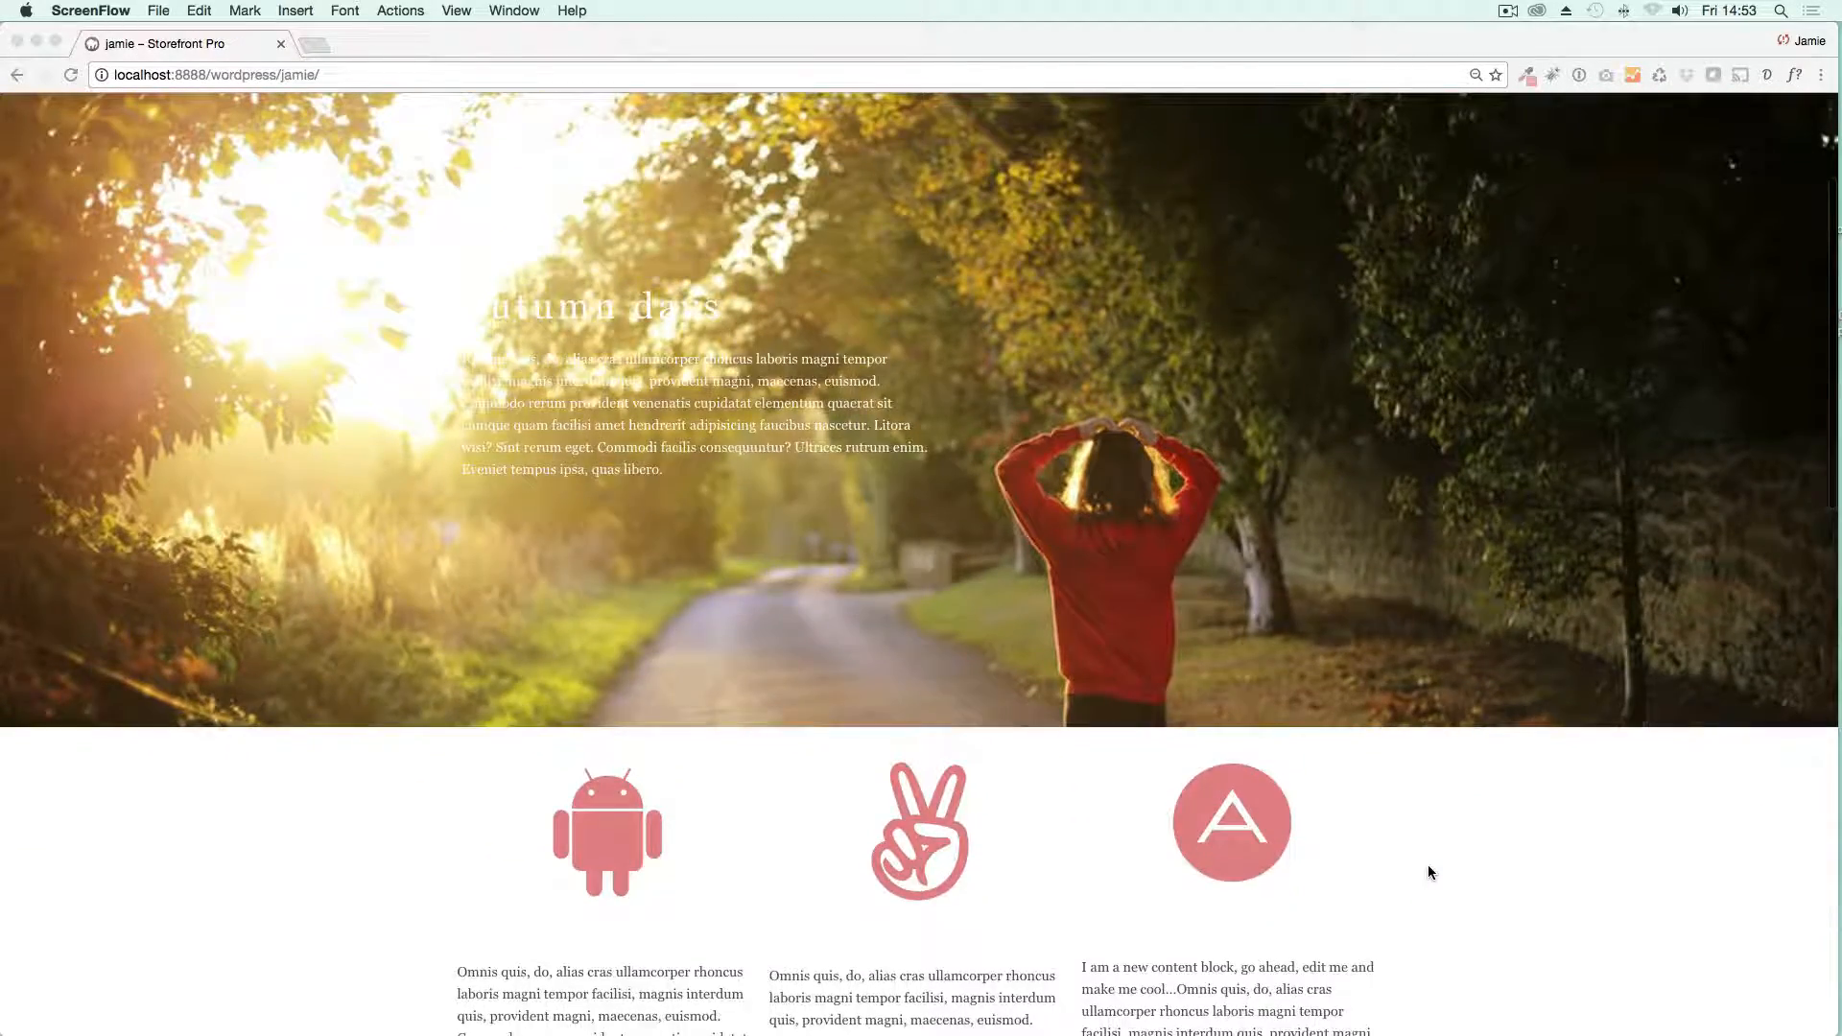
scroll(1428, 872, "down", 6)
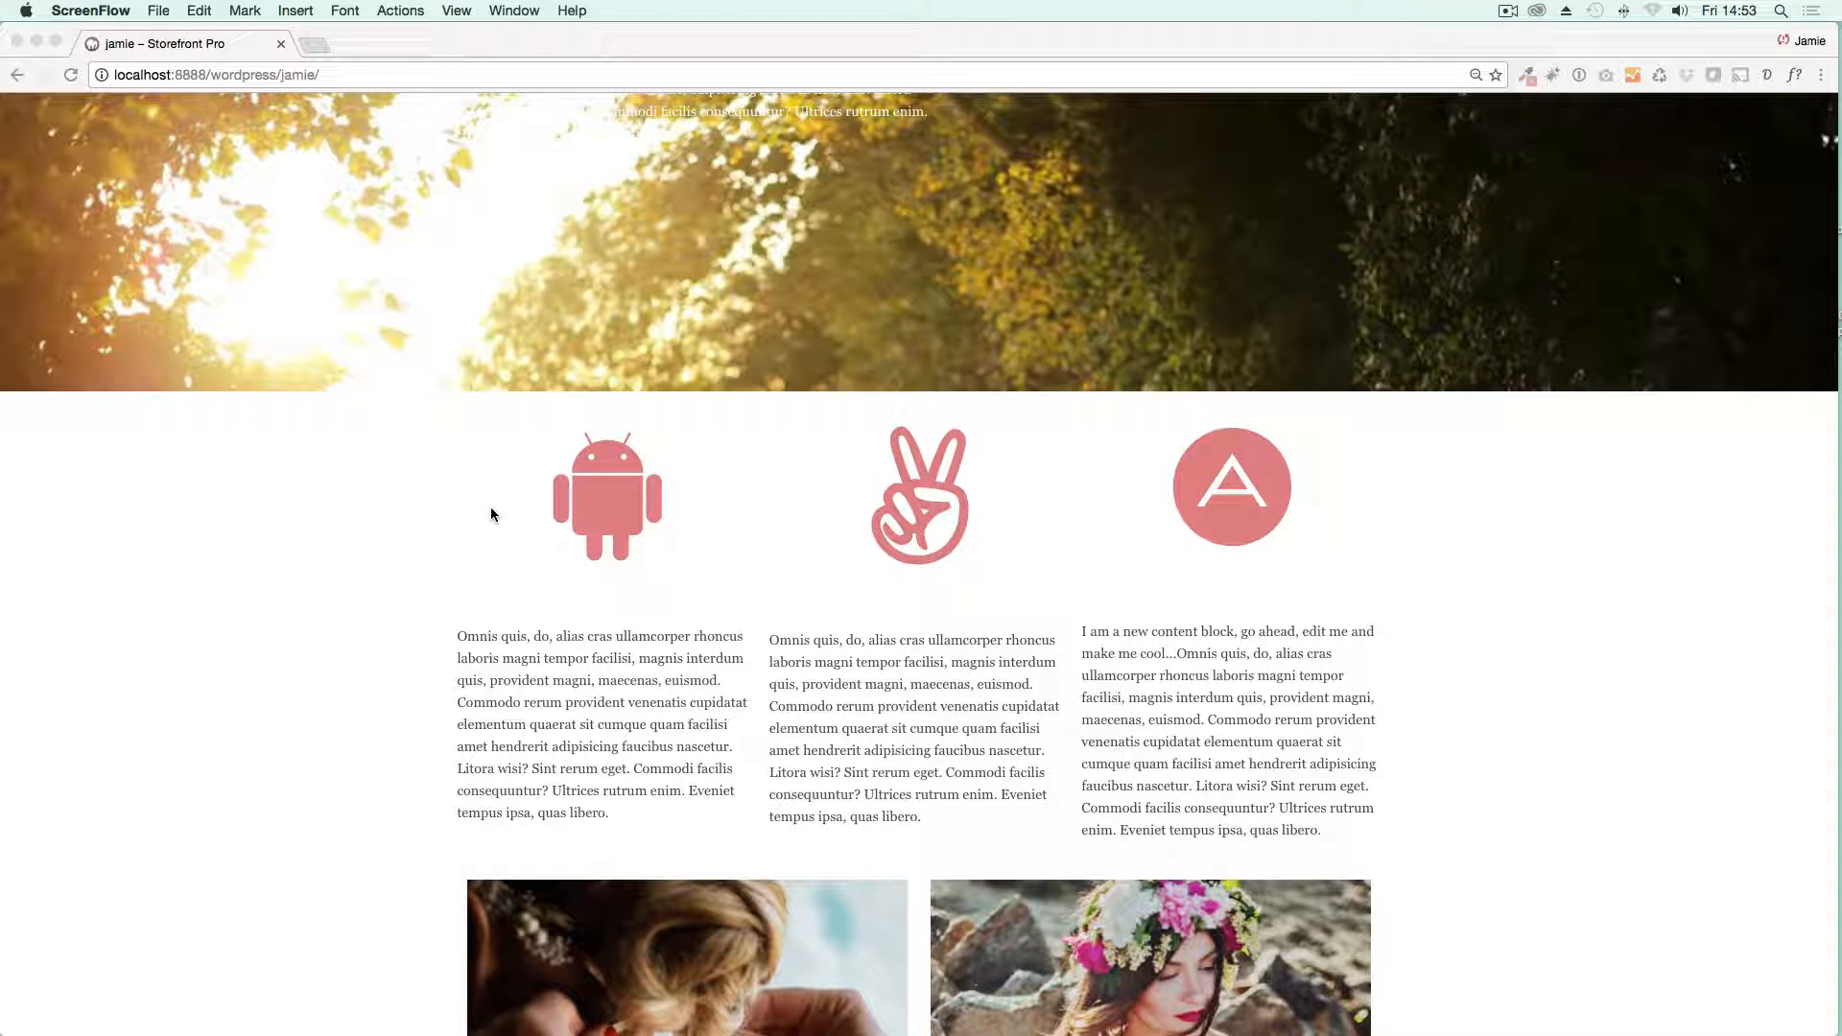
scroll(491, 509, "down", 9)
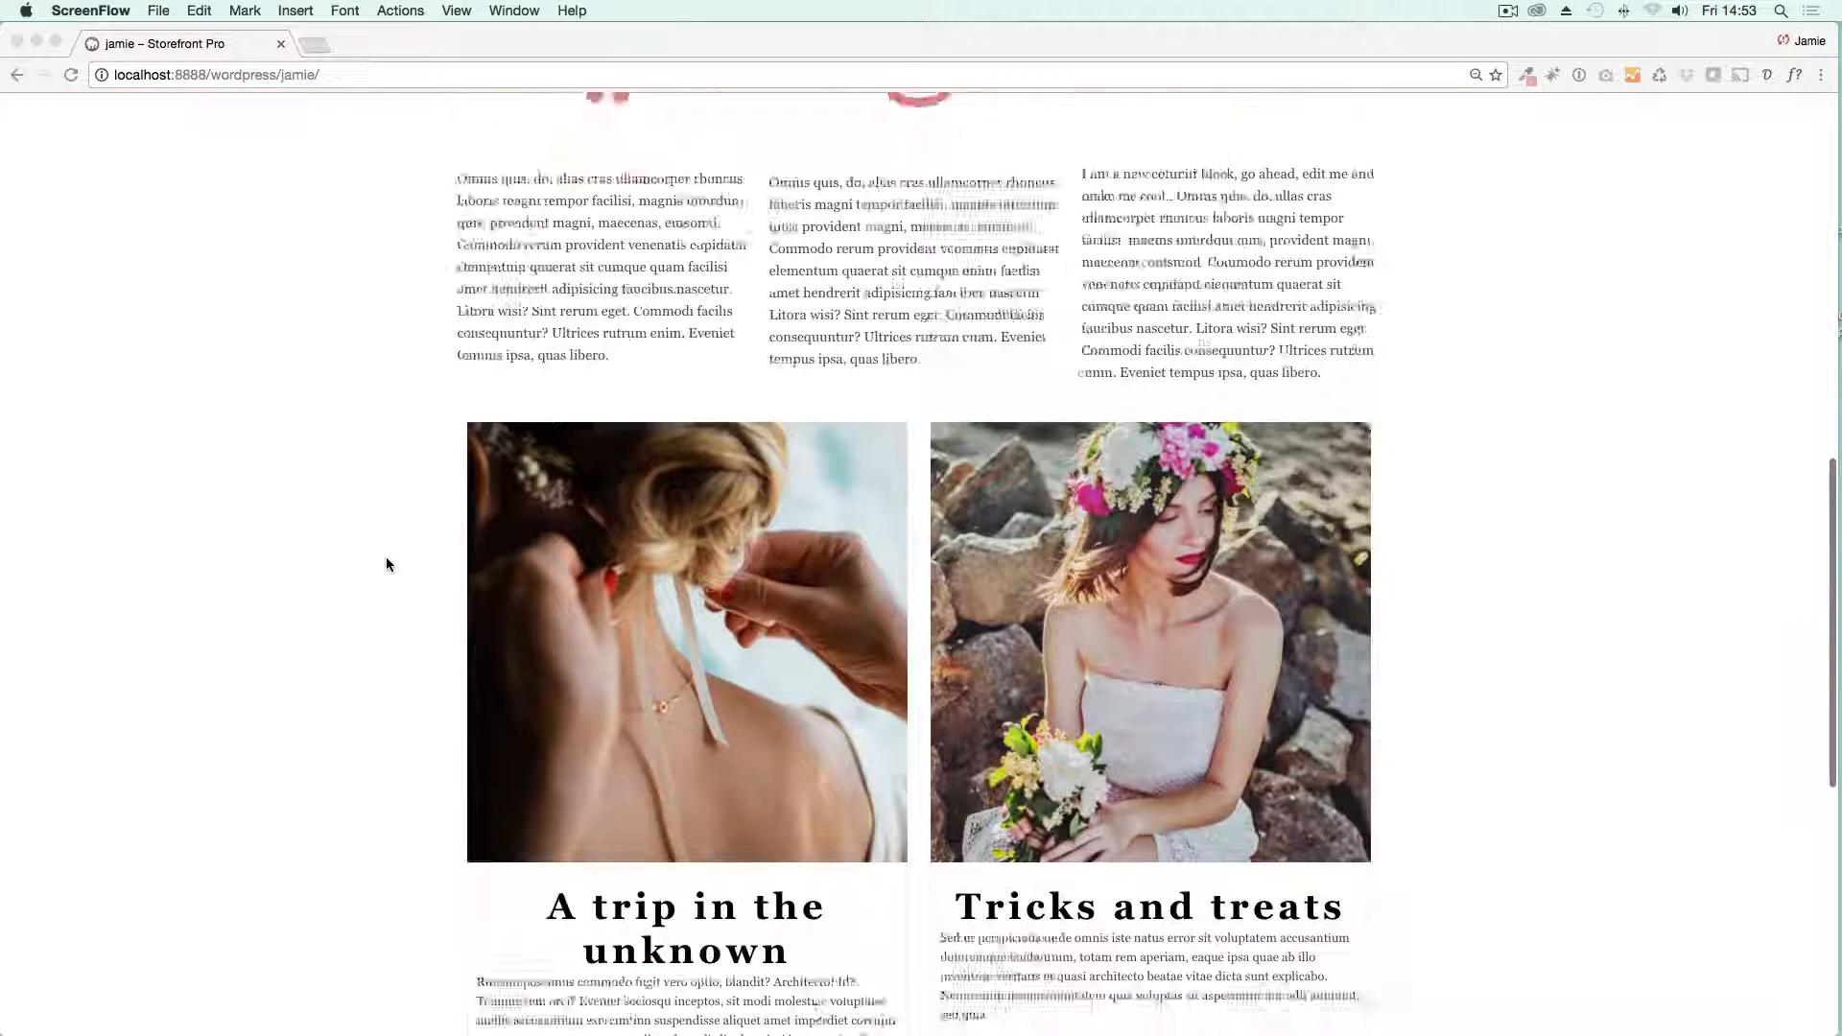
scroll(386, 564, "down", 7)
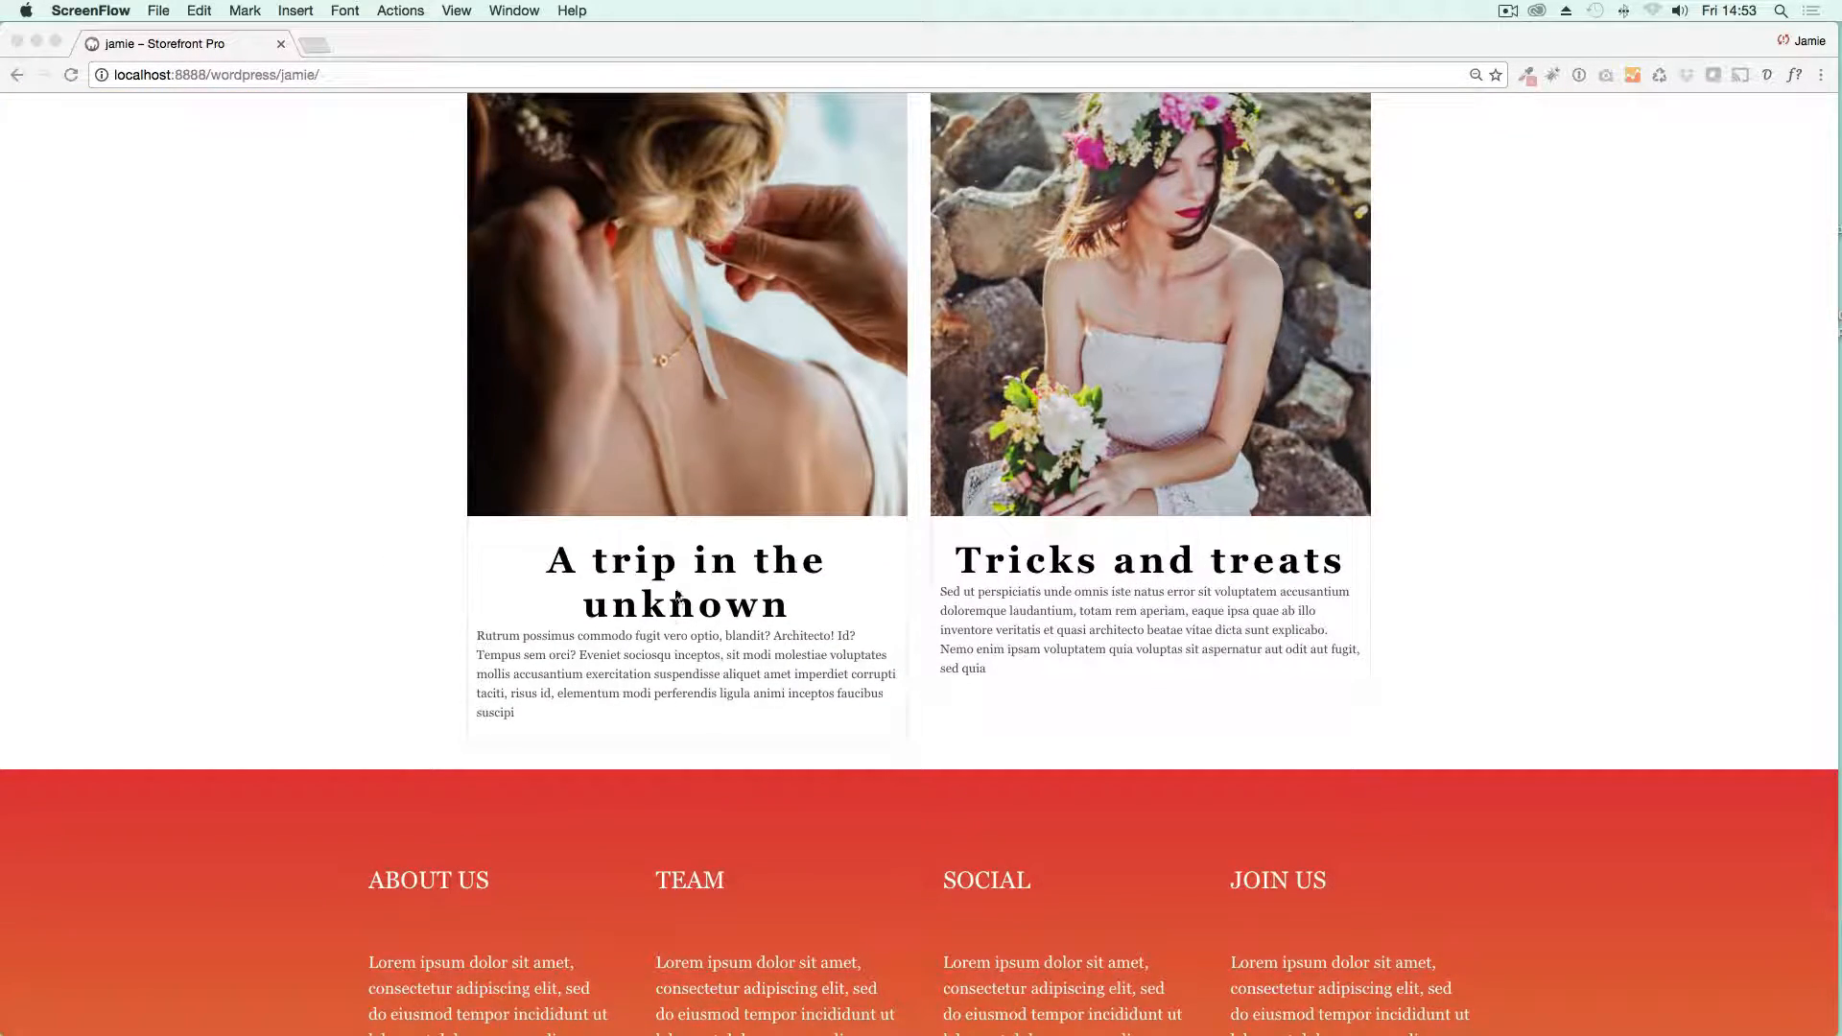
scroll(357, 527, "up", 18)
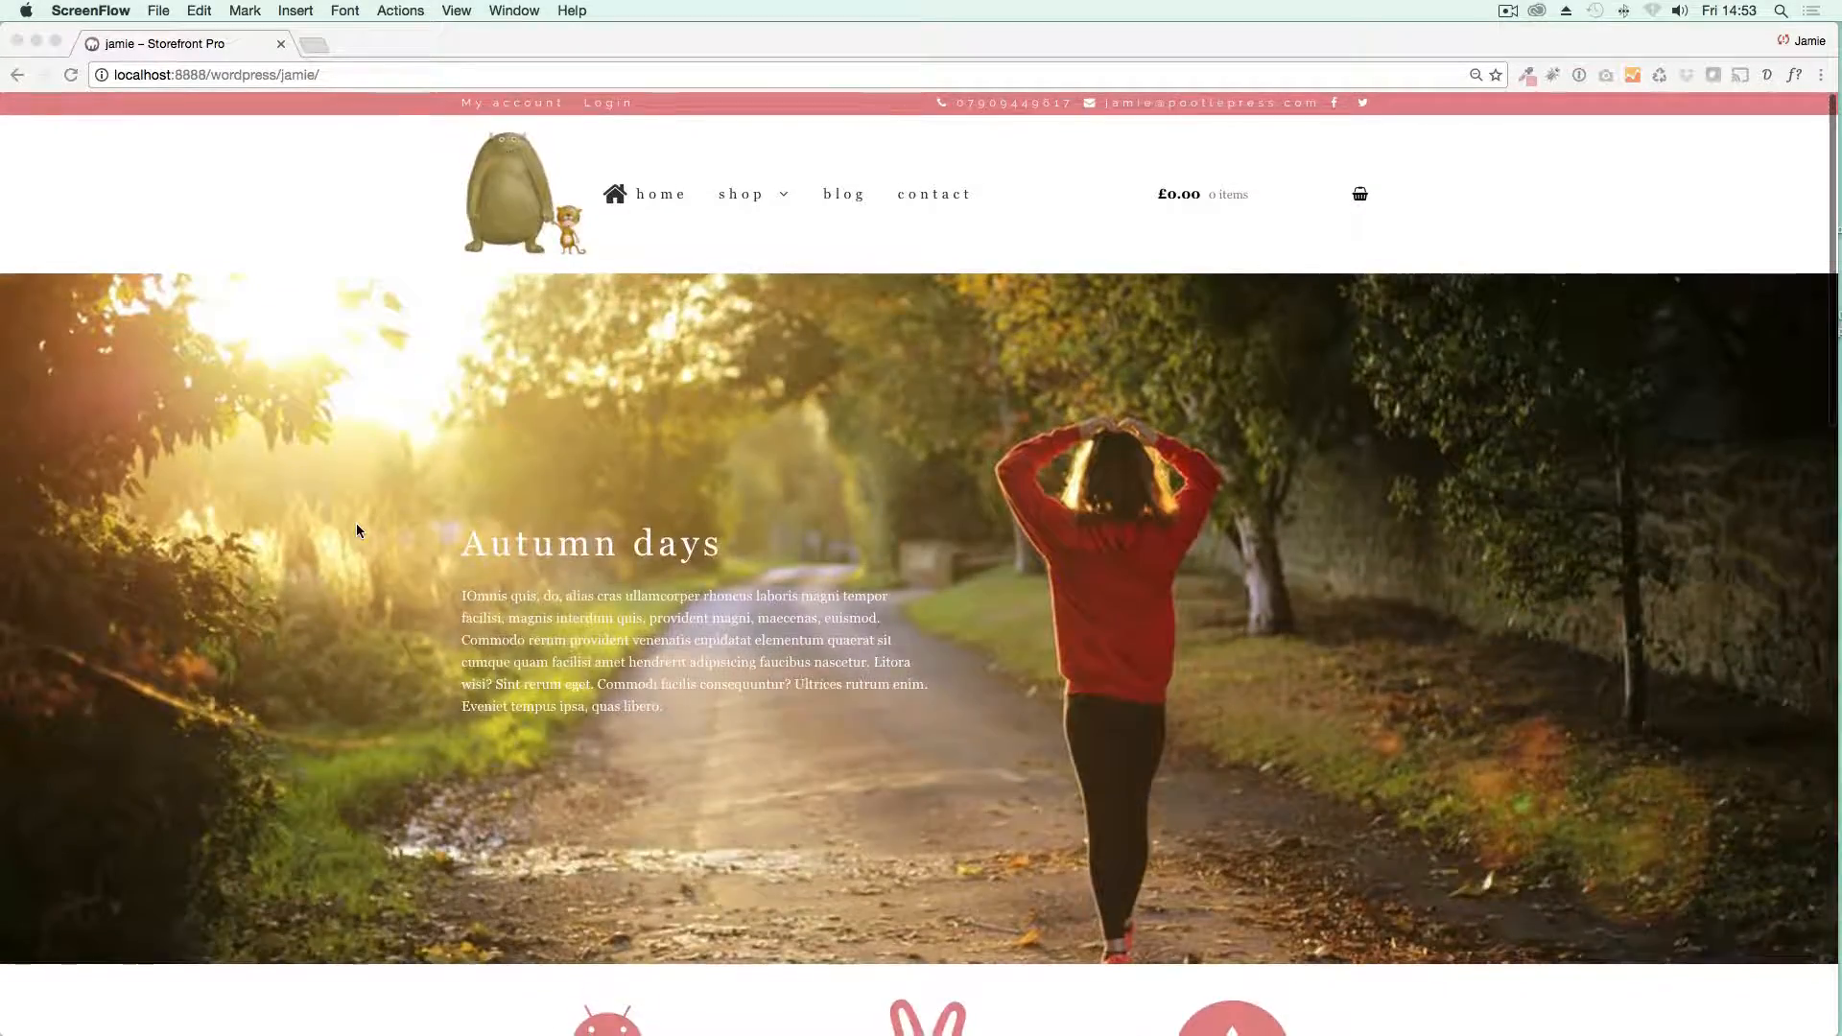
scroll(357, 531, "down", 17)
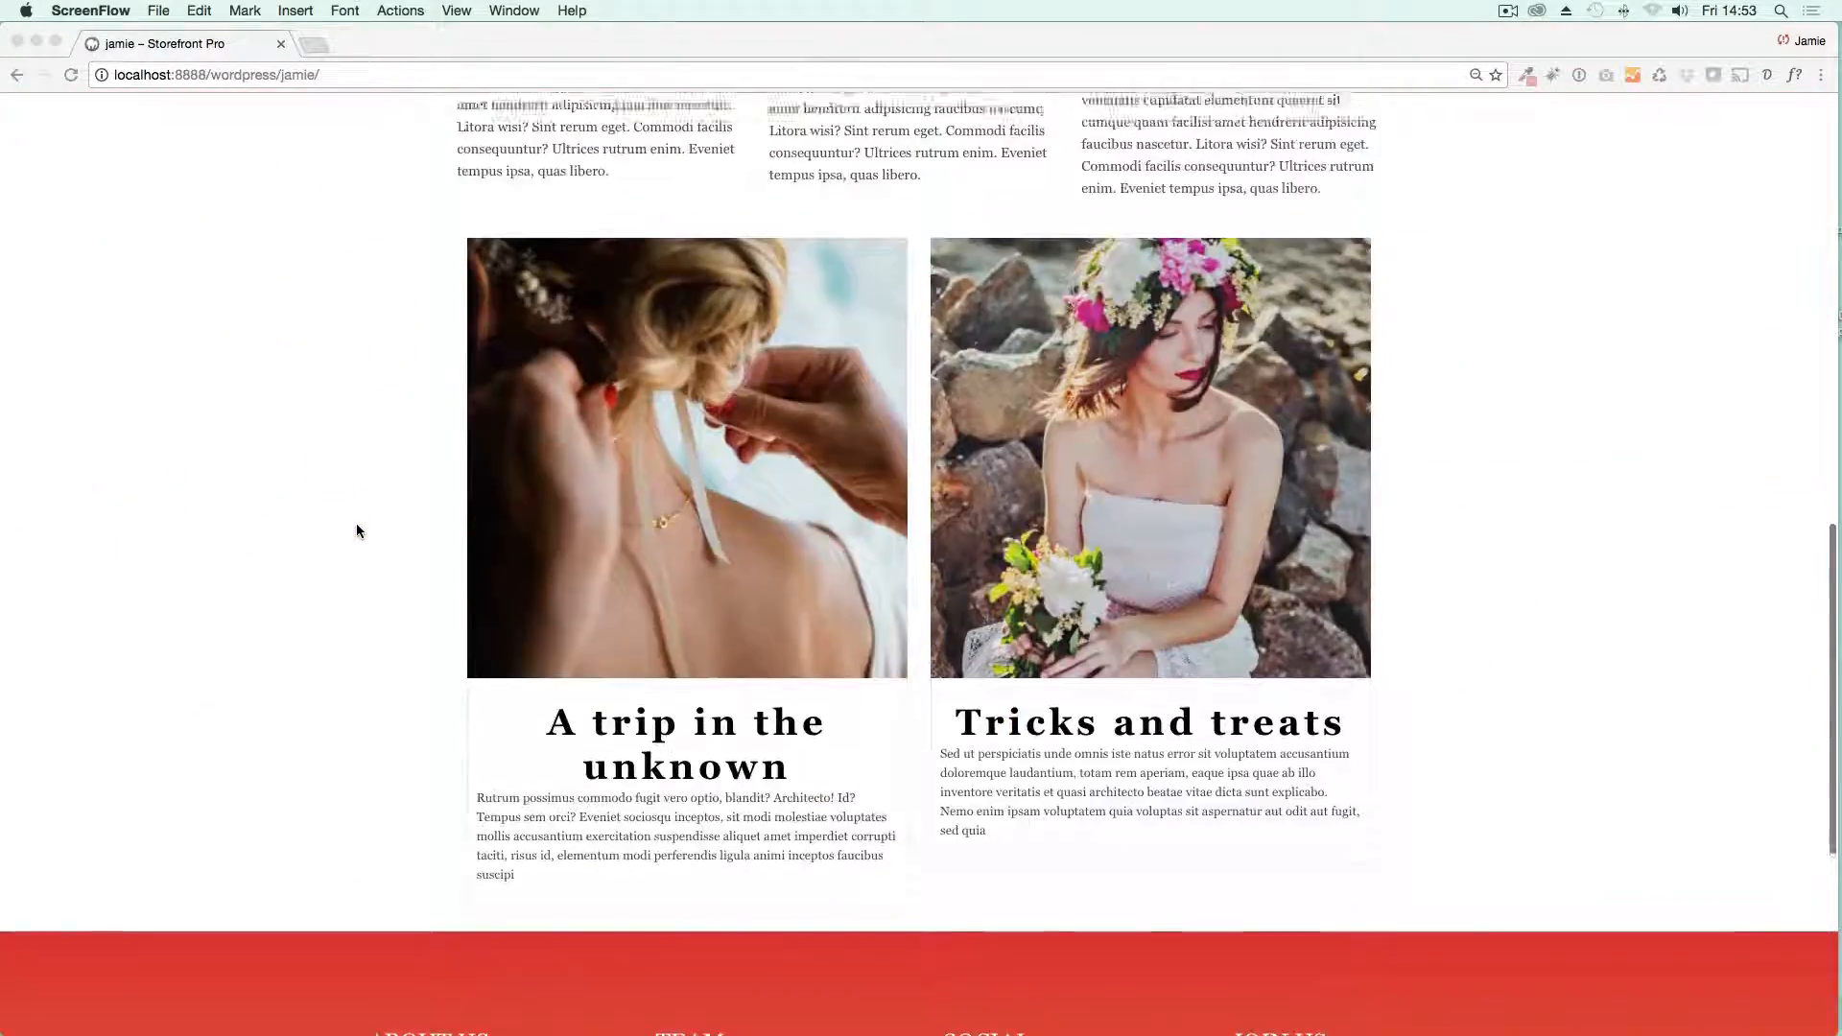
scroll(357, 531, "up", 20)
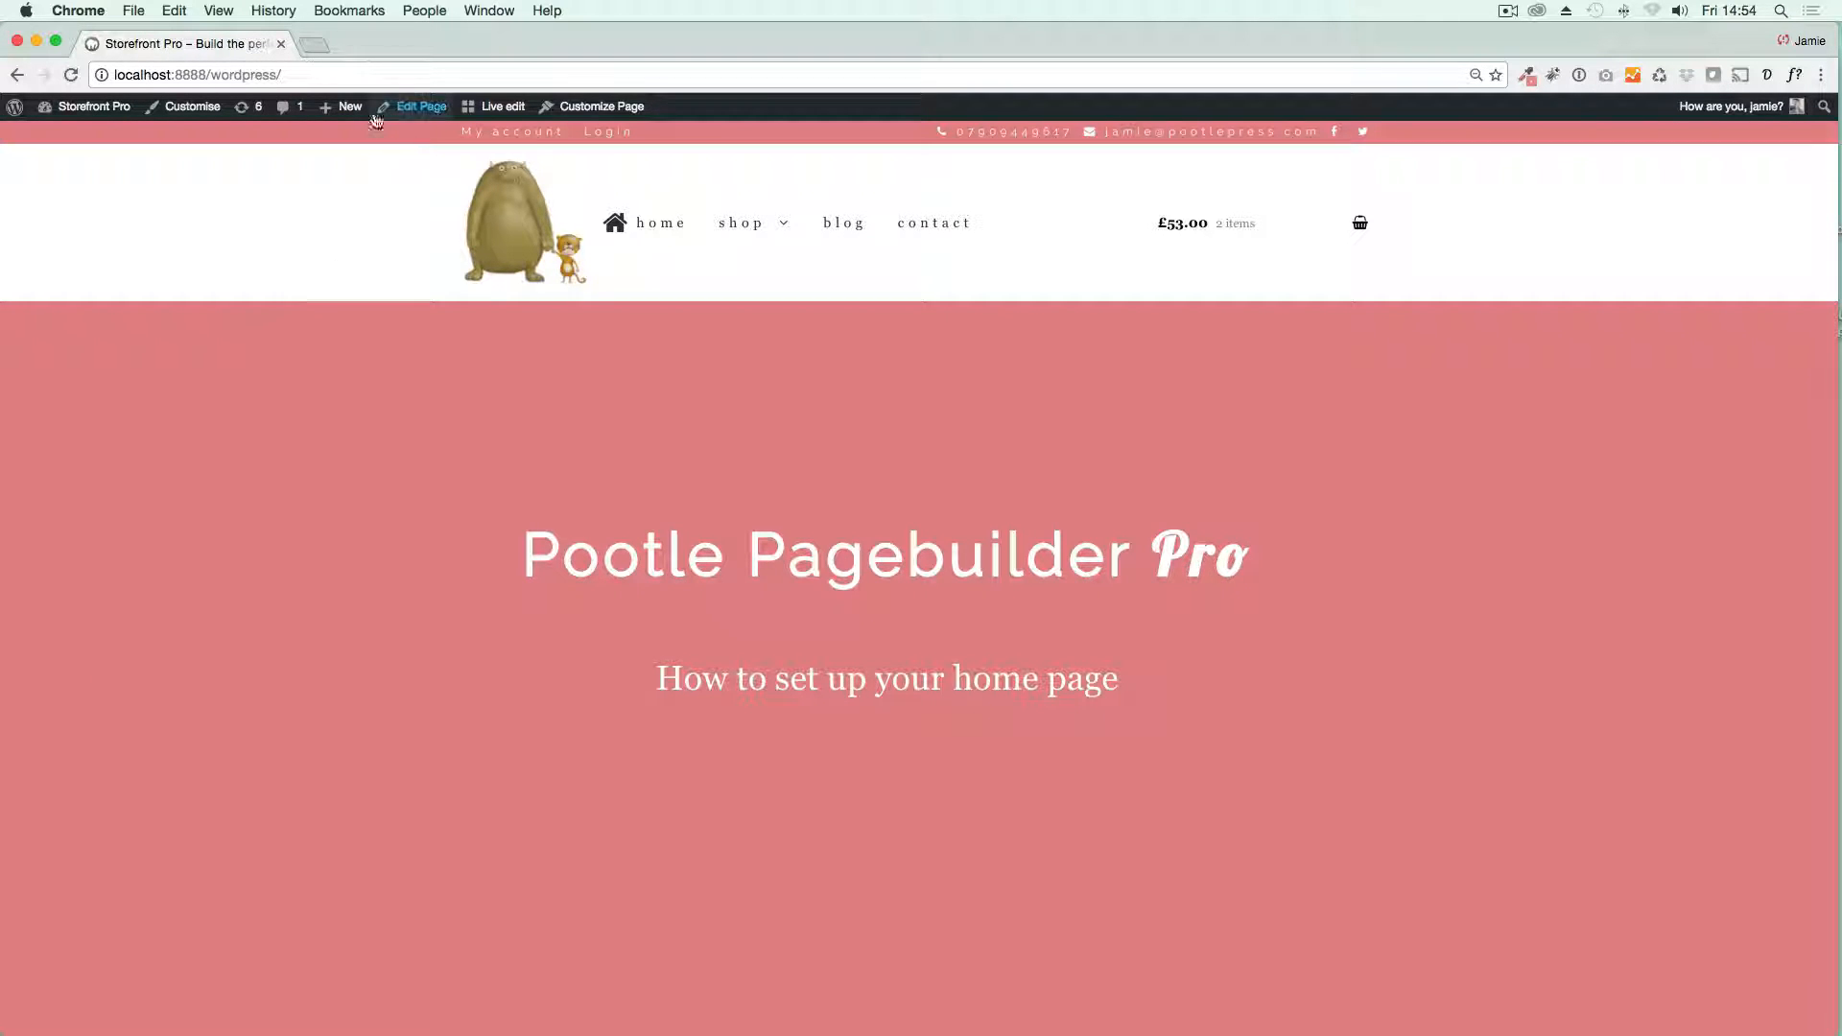
Step: Create a new page in the live editor and open the background image settings of its first row
mouse_move(347, 116)
left_click(360, 292)
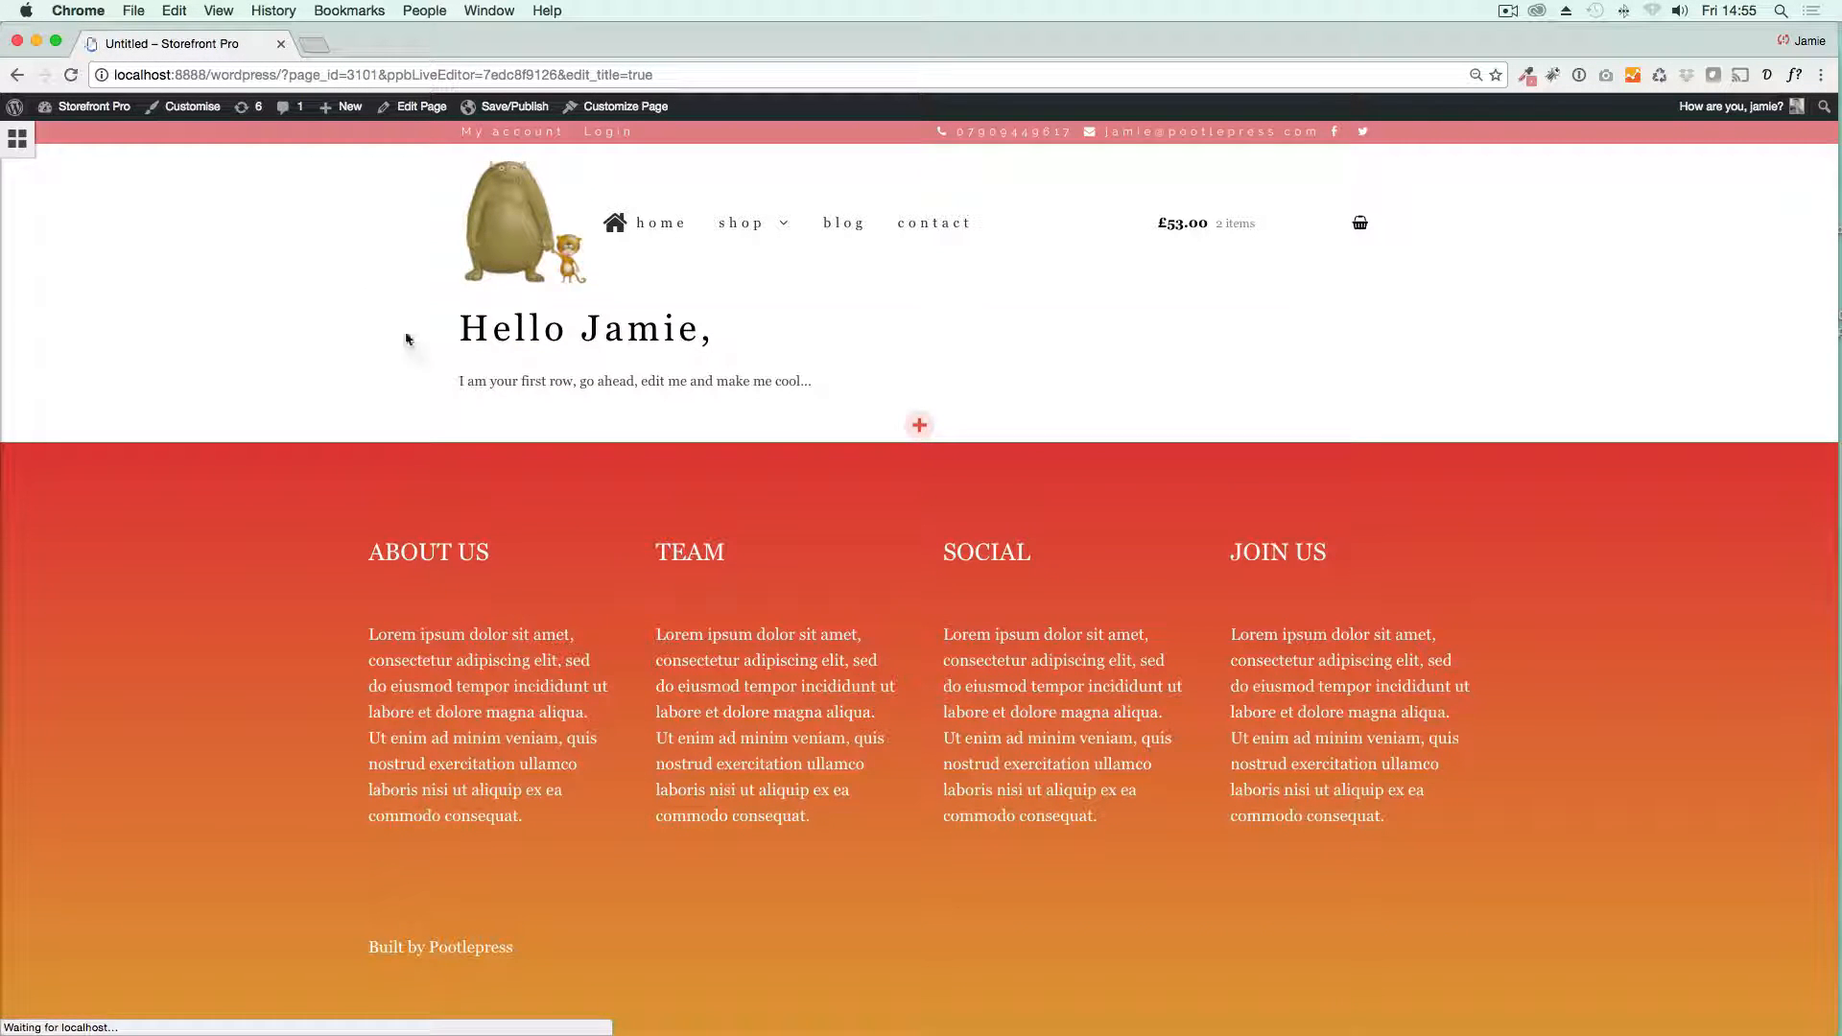
left_click(18, 139)
left_click_drag(90, 174, 765, 348)
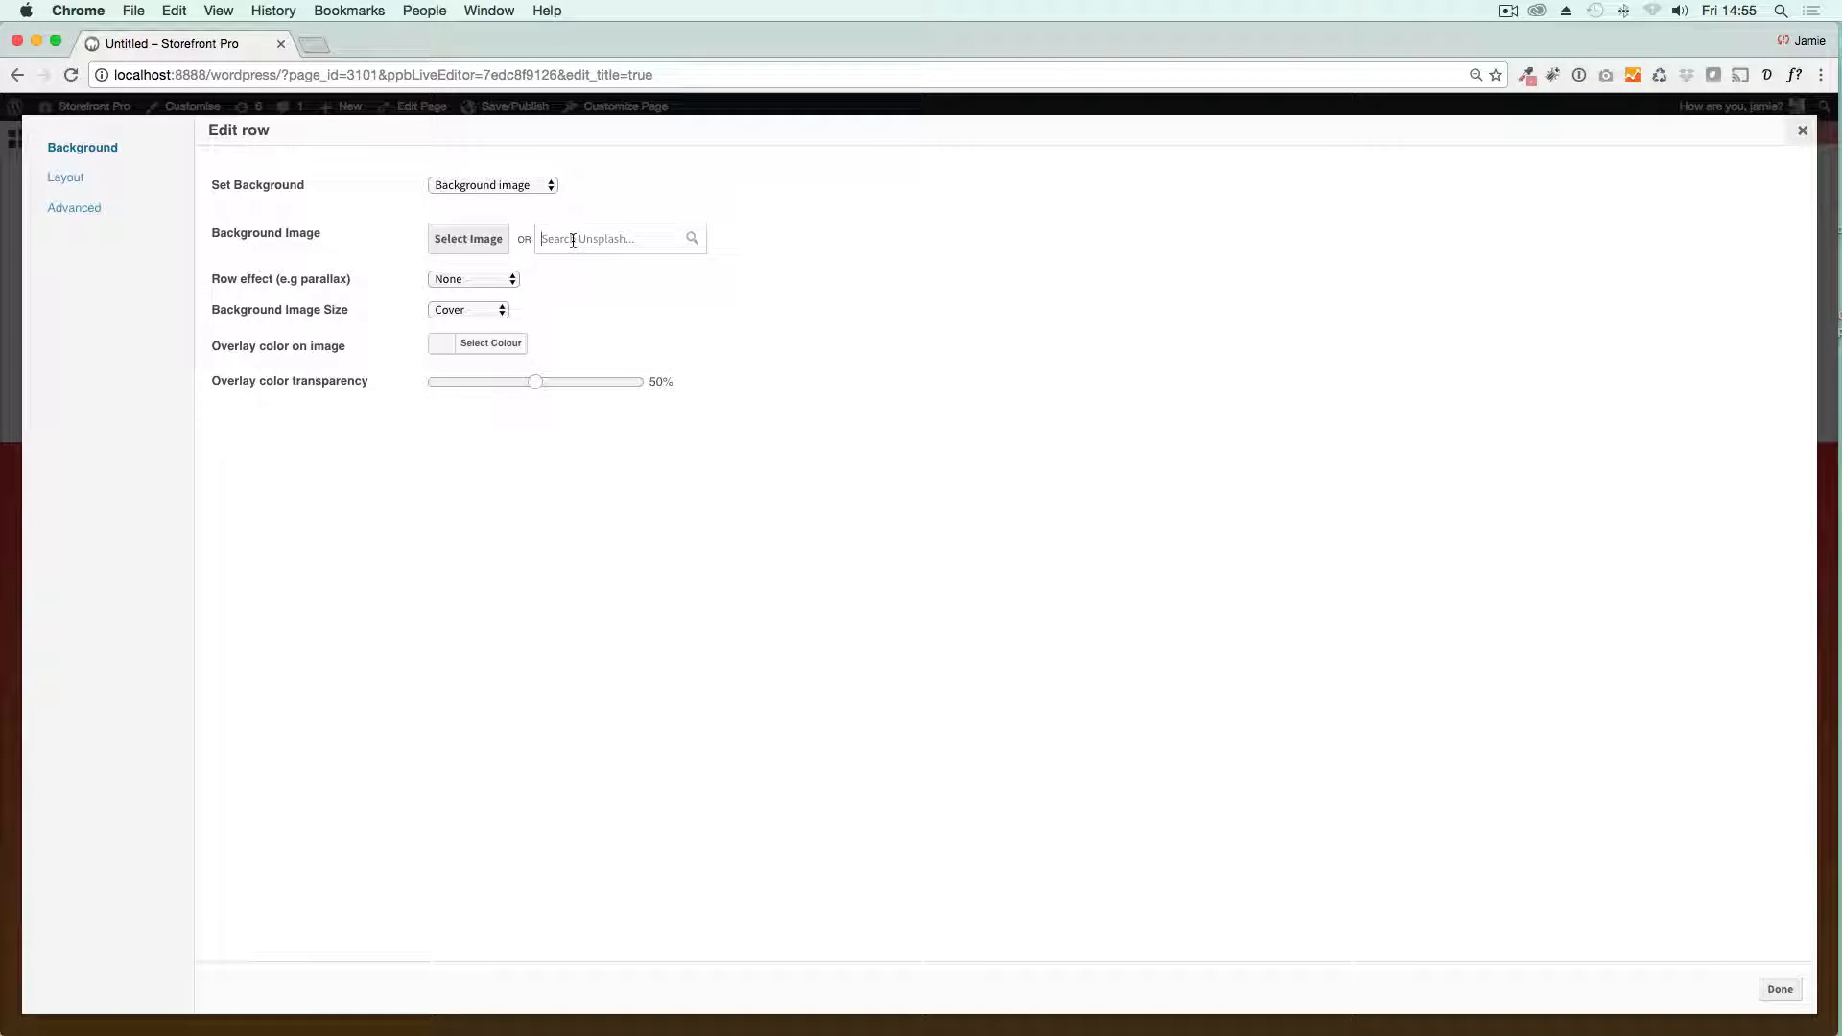
Step: Search Unsplash for "running" and set the photo of the red-sweatered person on a country path as the row's background image
left_click(525, 189)
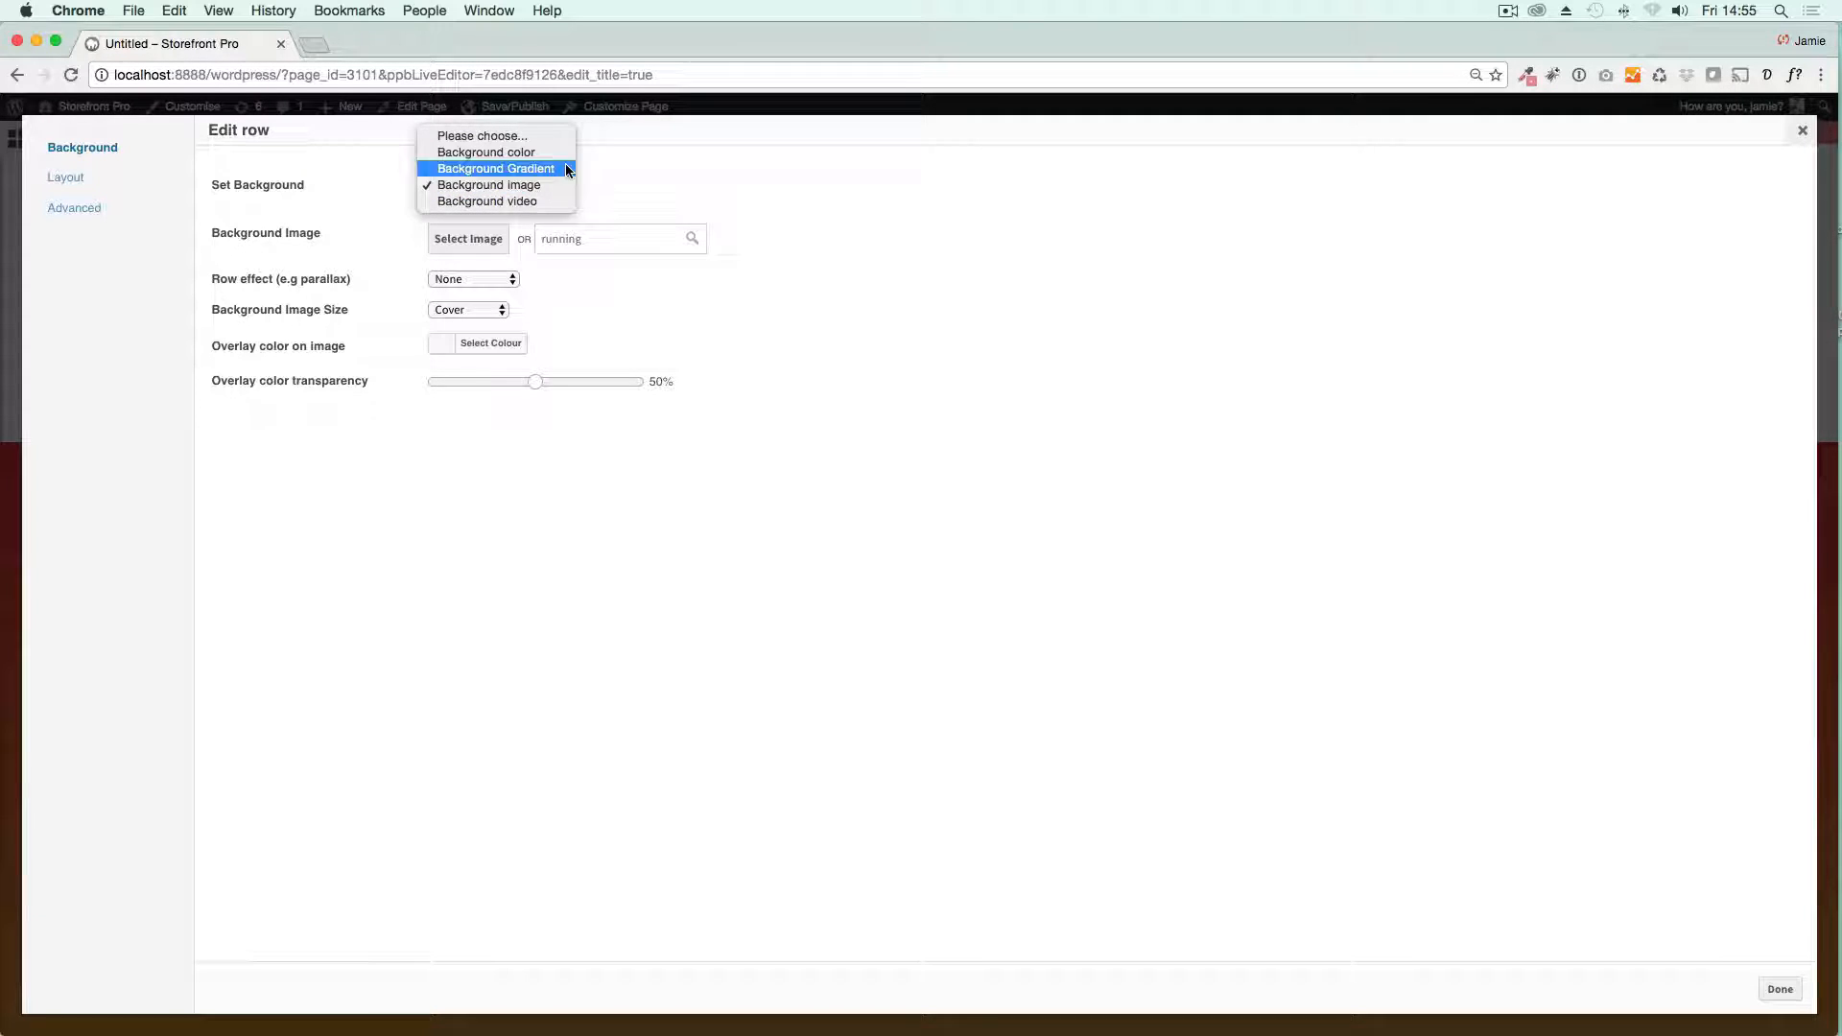
left_click(630, 183)
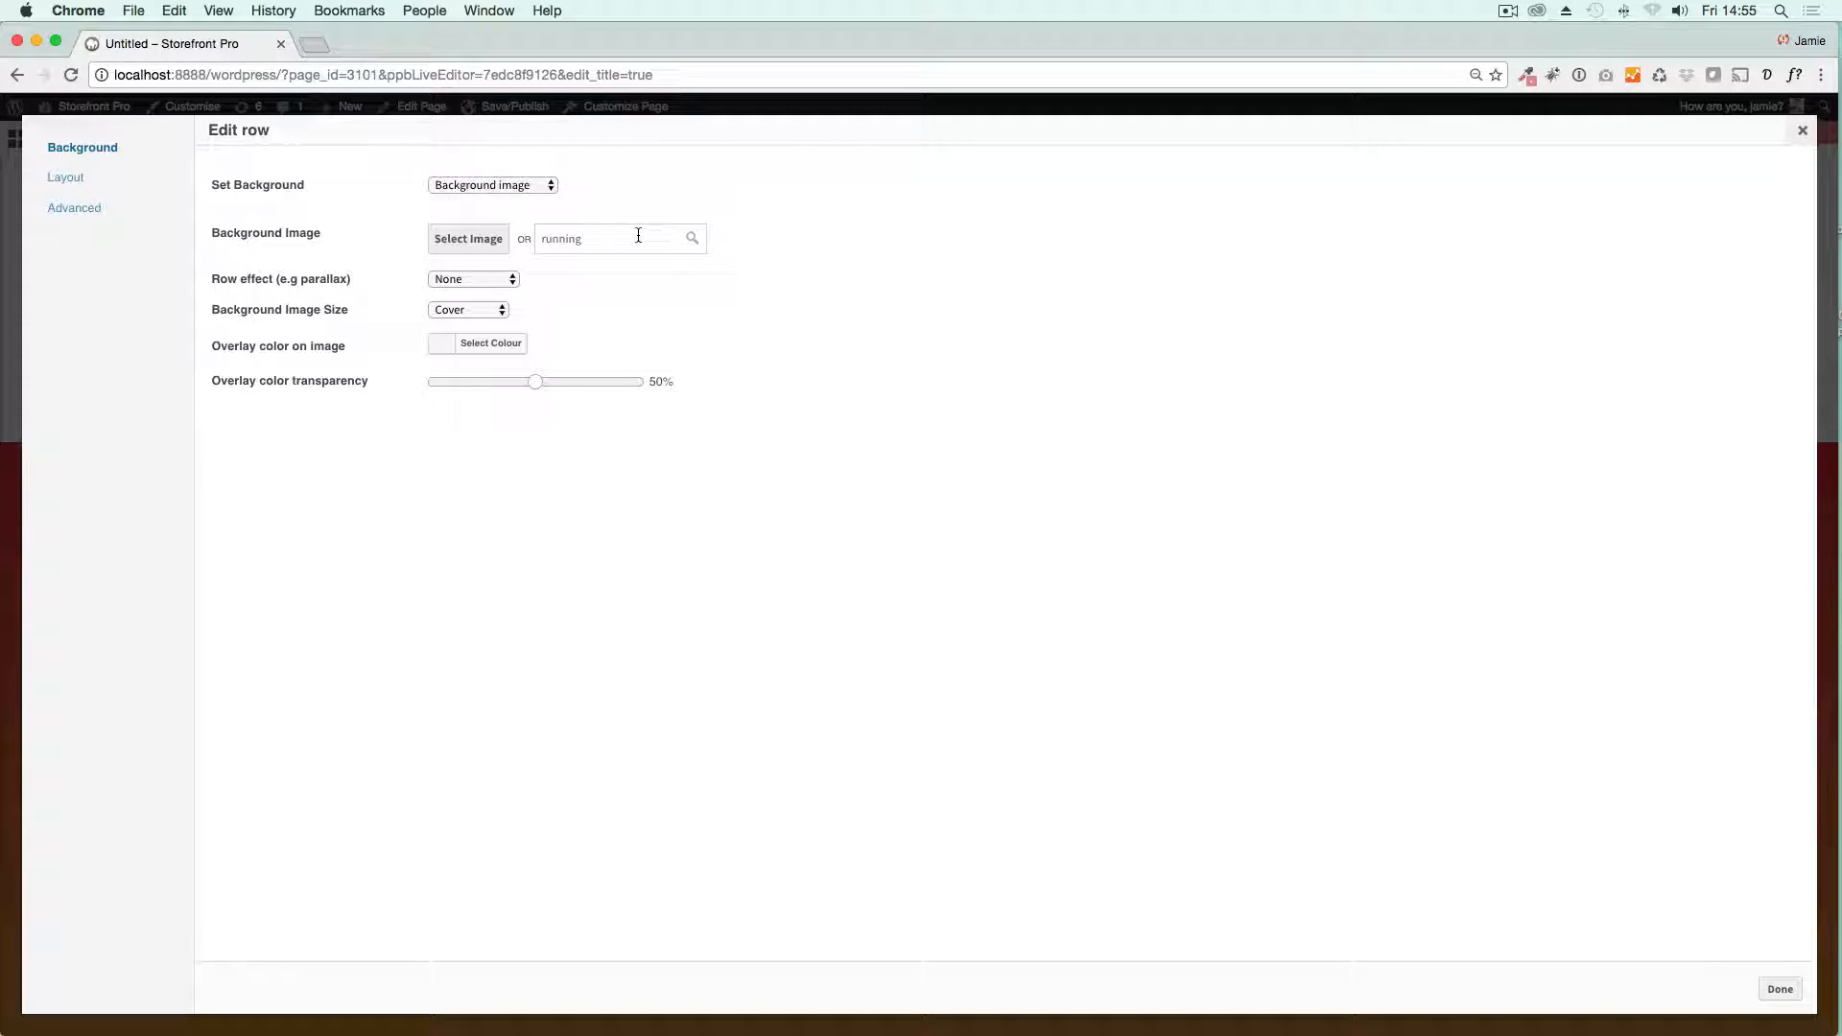
left_click(687, 236)
left_click(448, 543)
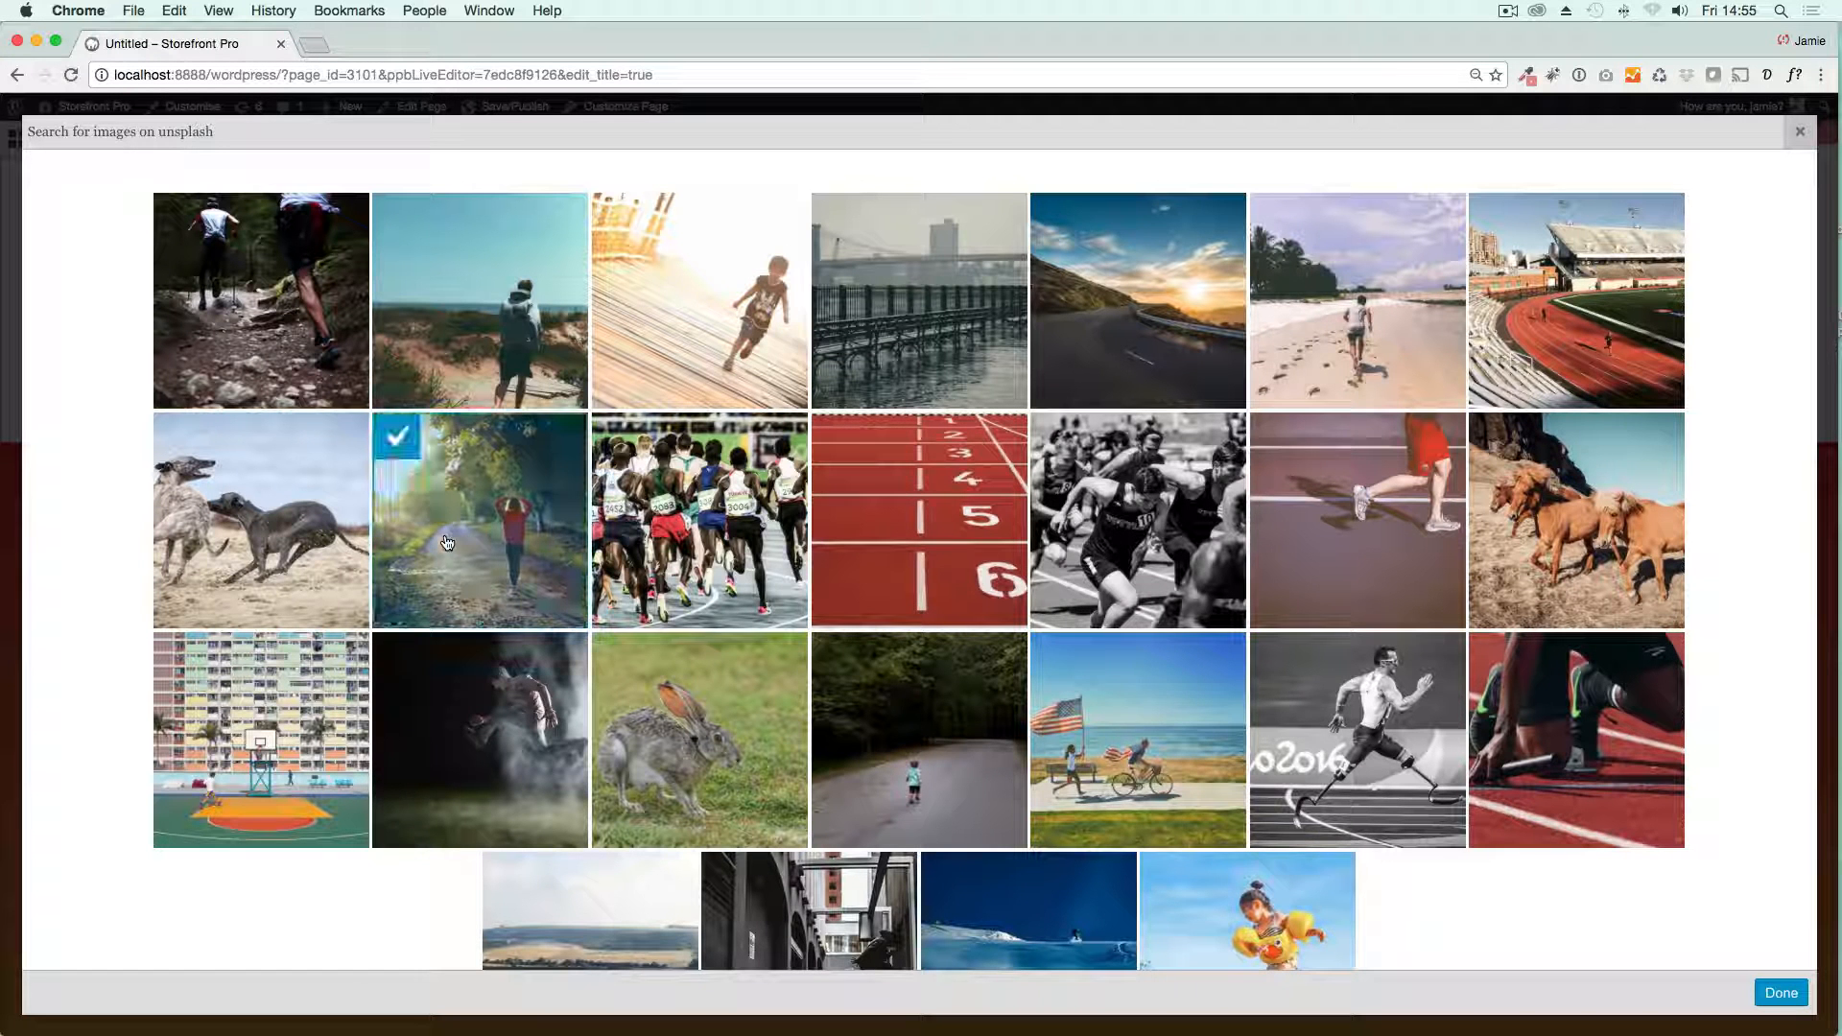
left_click(1770, 991)
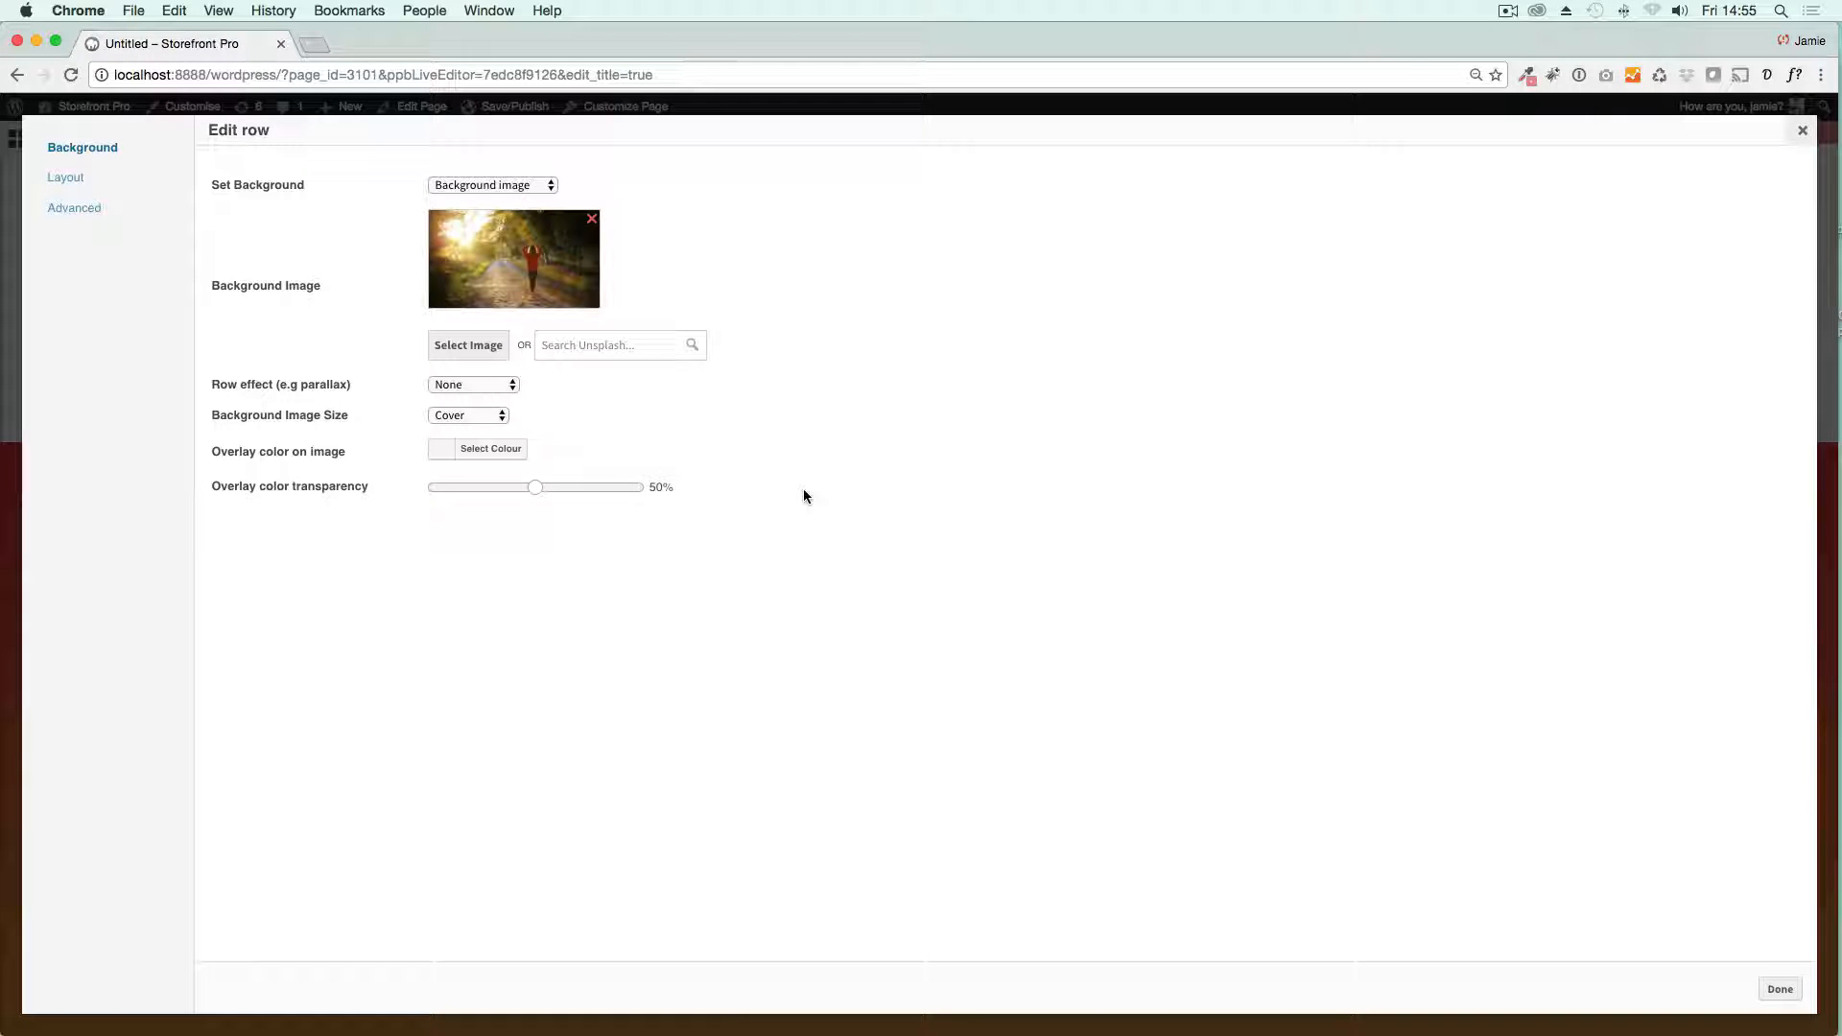
Step: Set the row's minimum height to 800 px and apply the row settings
left_click(87, 179)
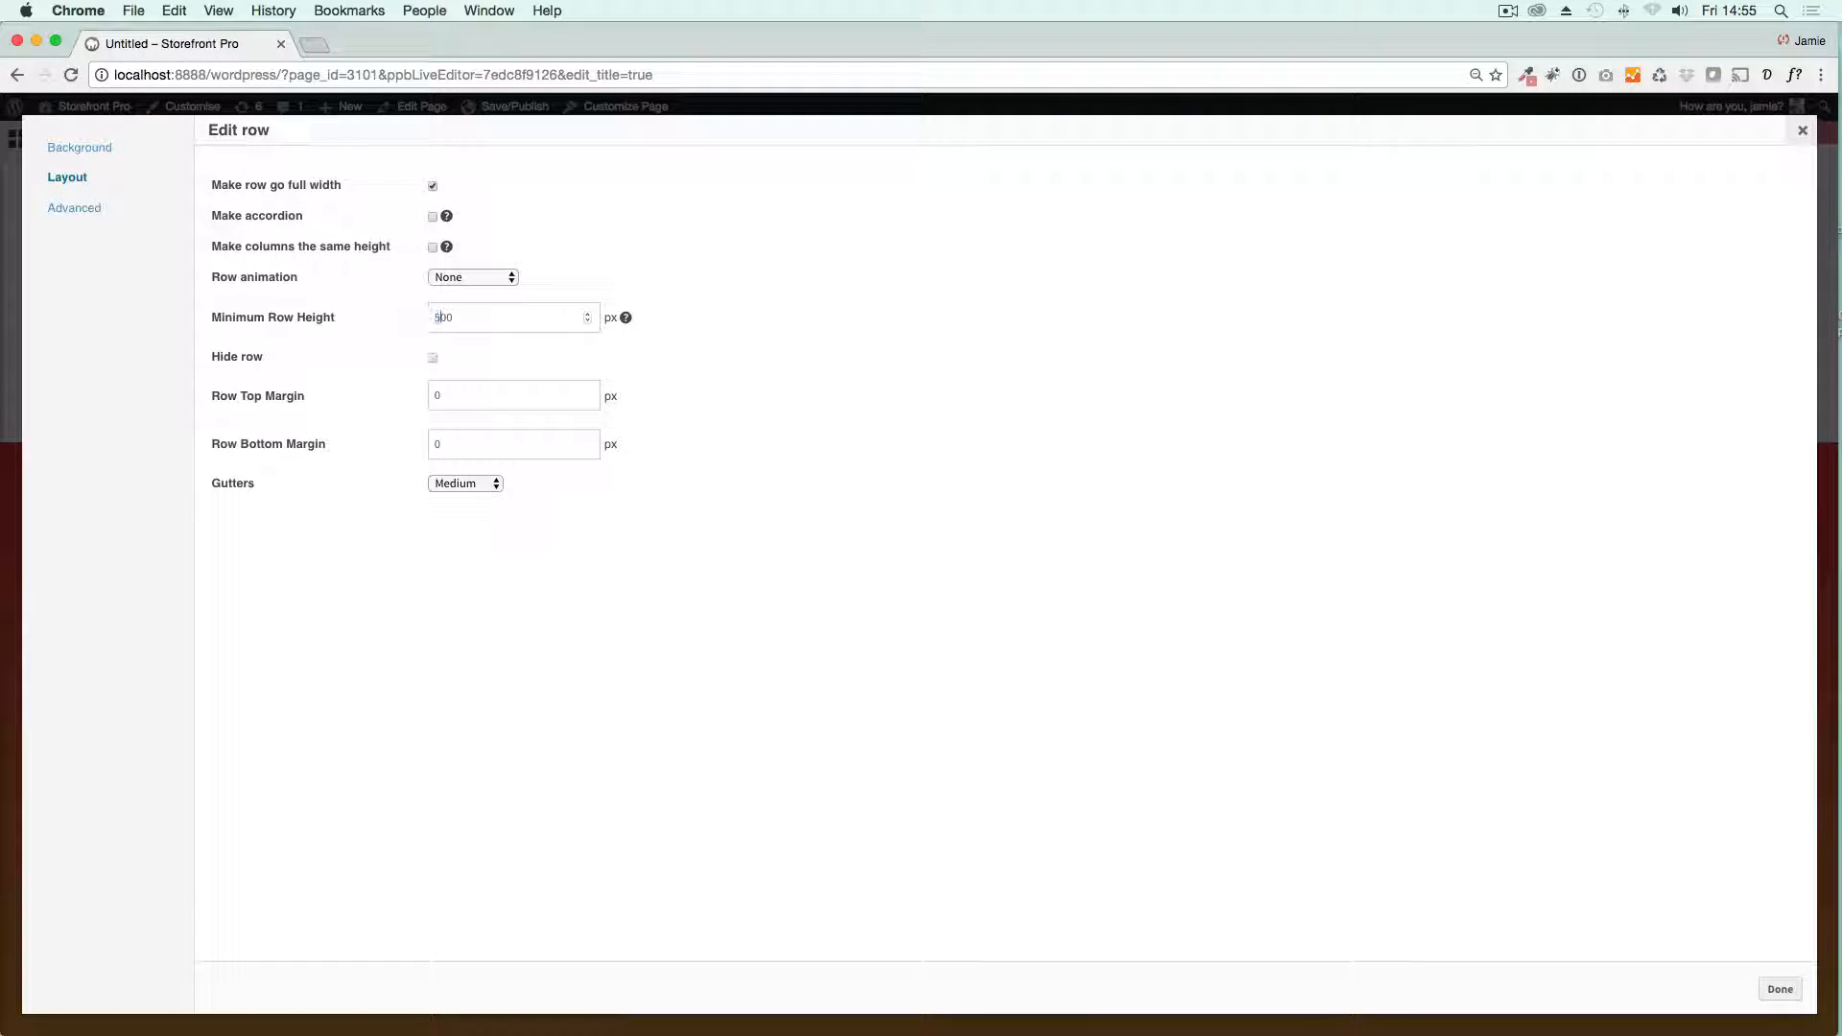
left_click(1780, 989)
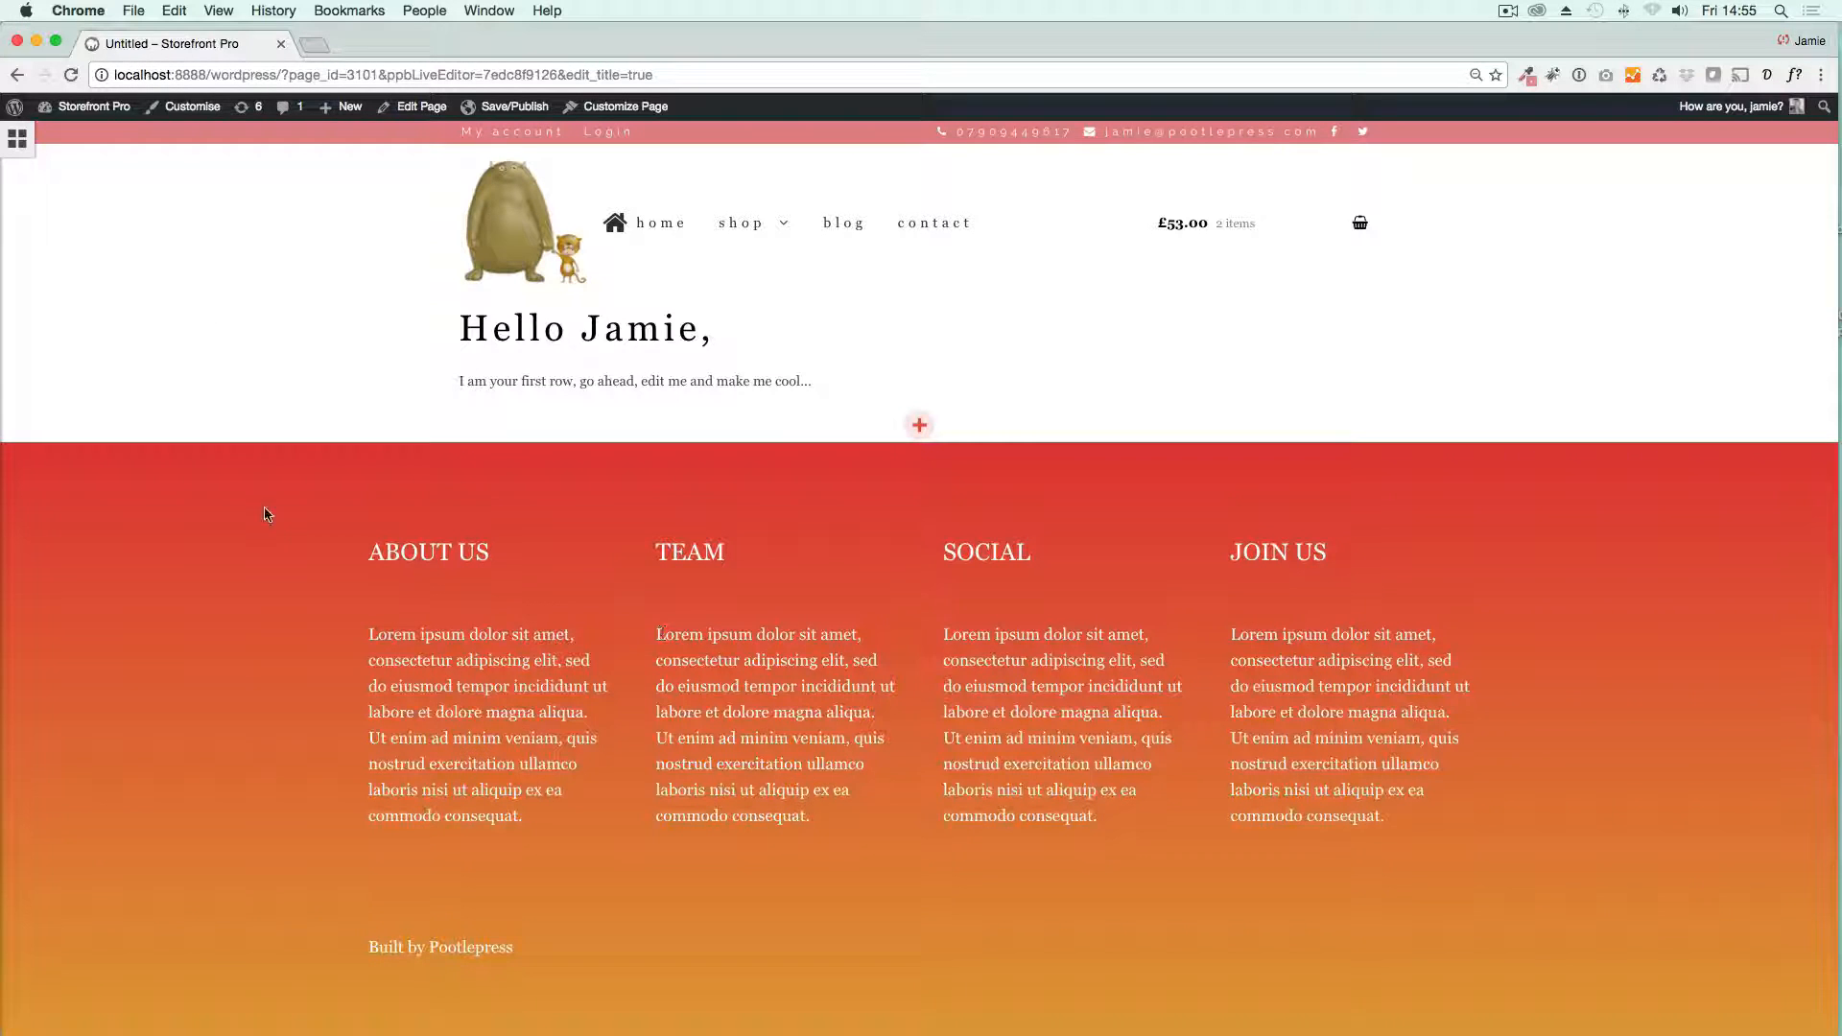
scroll(257, 504, "down", 3)
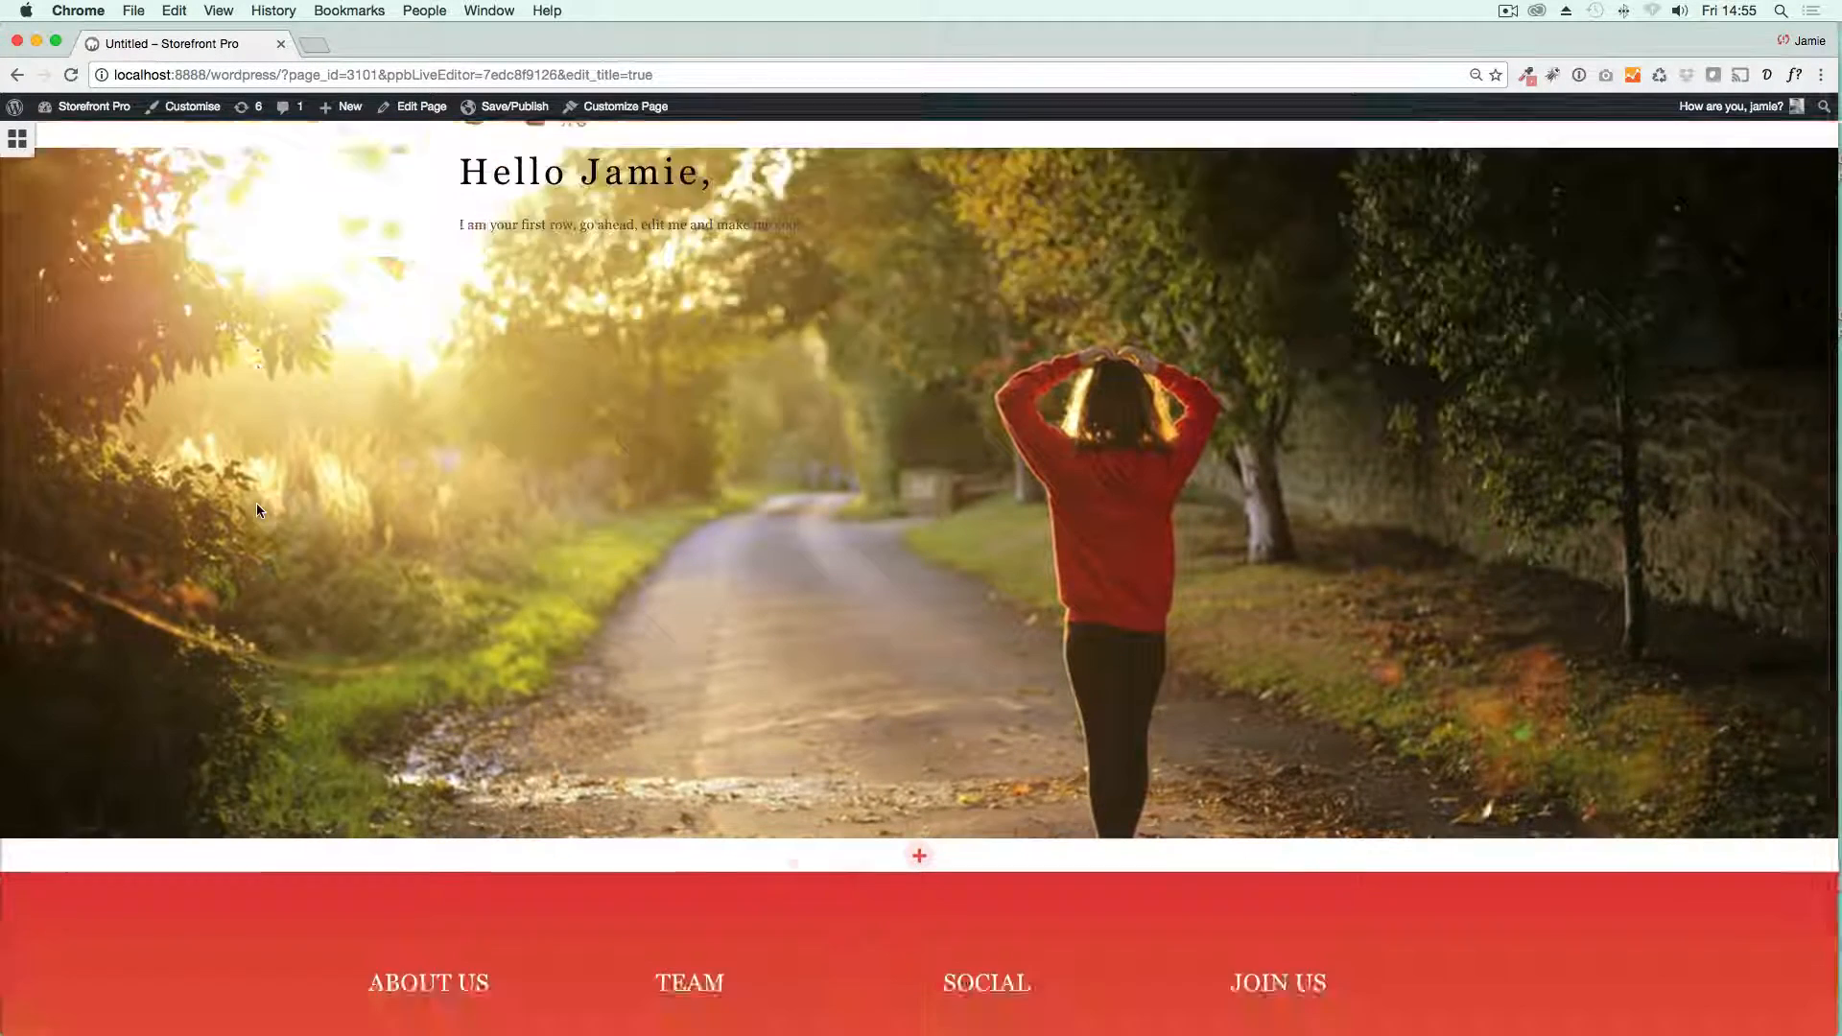
scroll(257, 505, "up", 3)
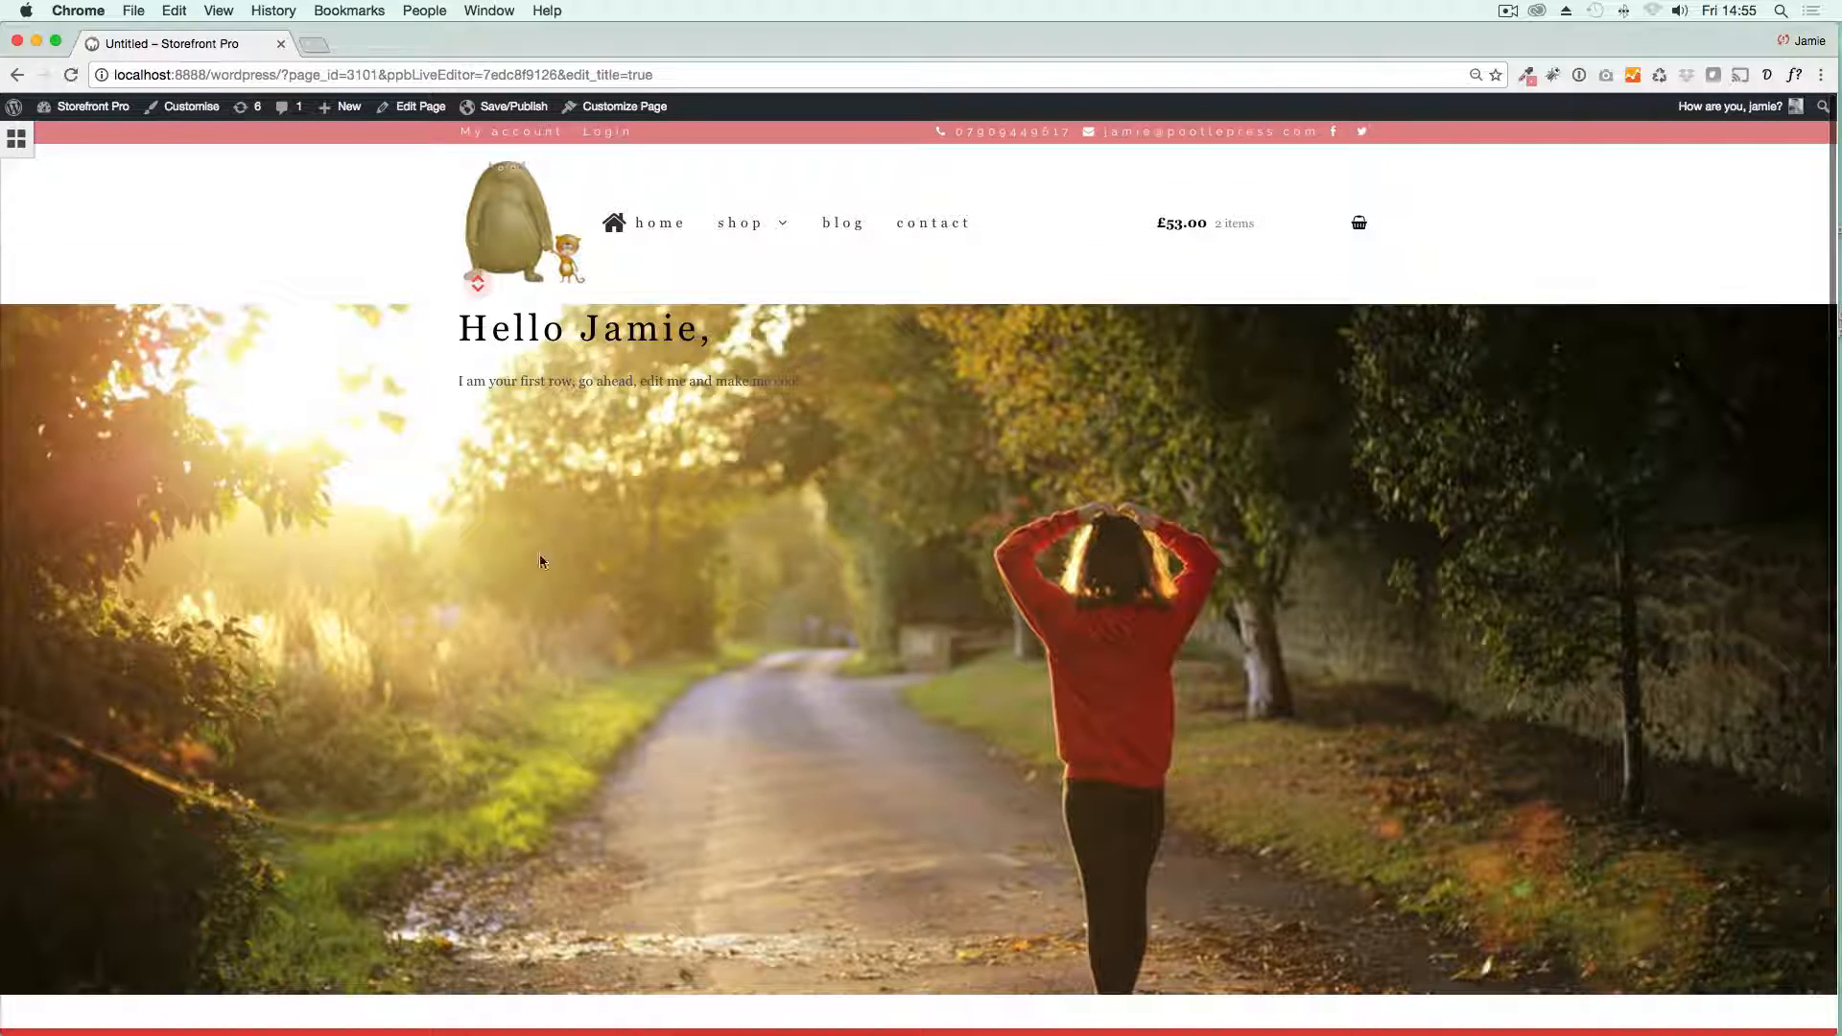
Step: Apply the Fixed parallax row effect to the hero row's background image and check it on the page
left_click(481, 291)
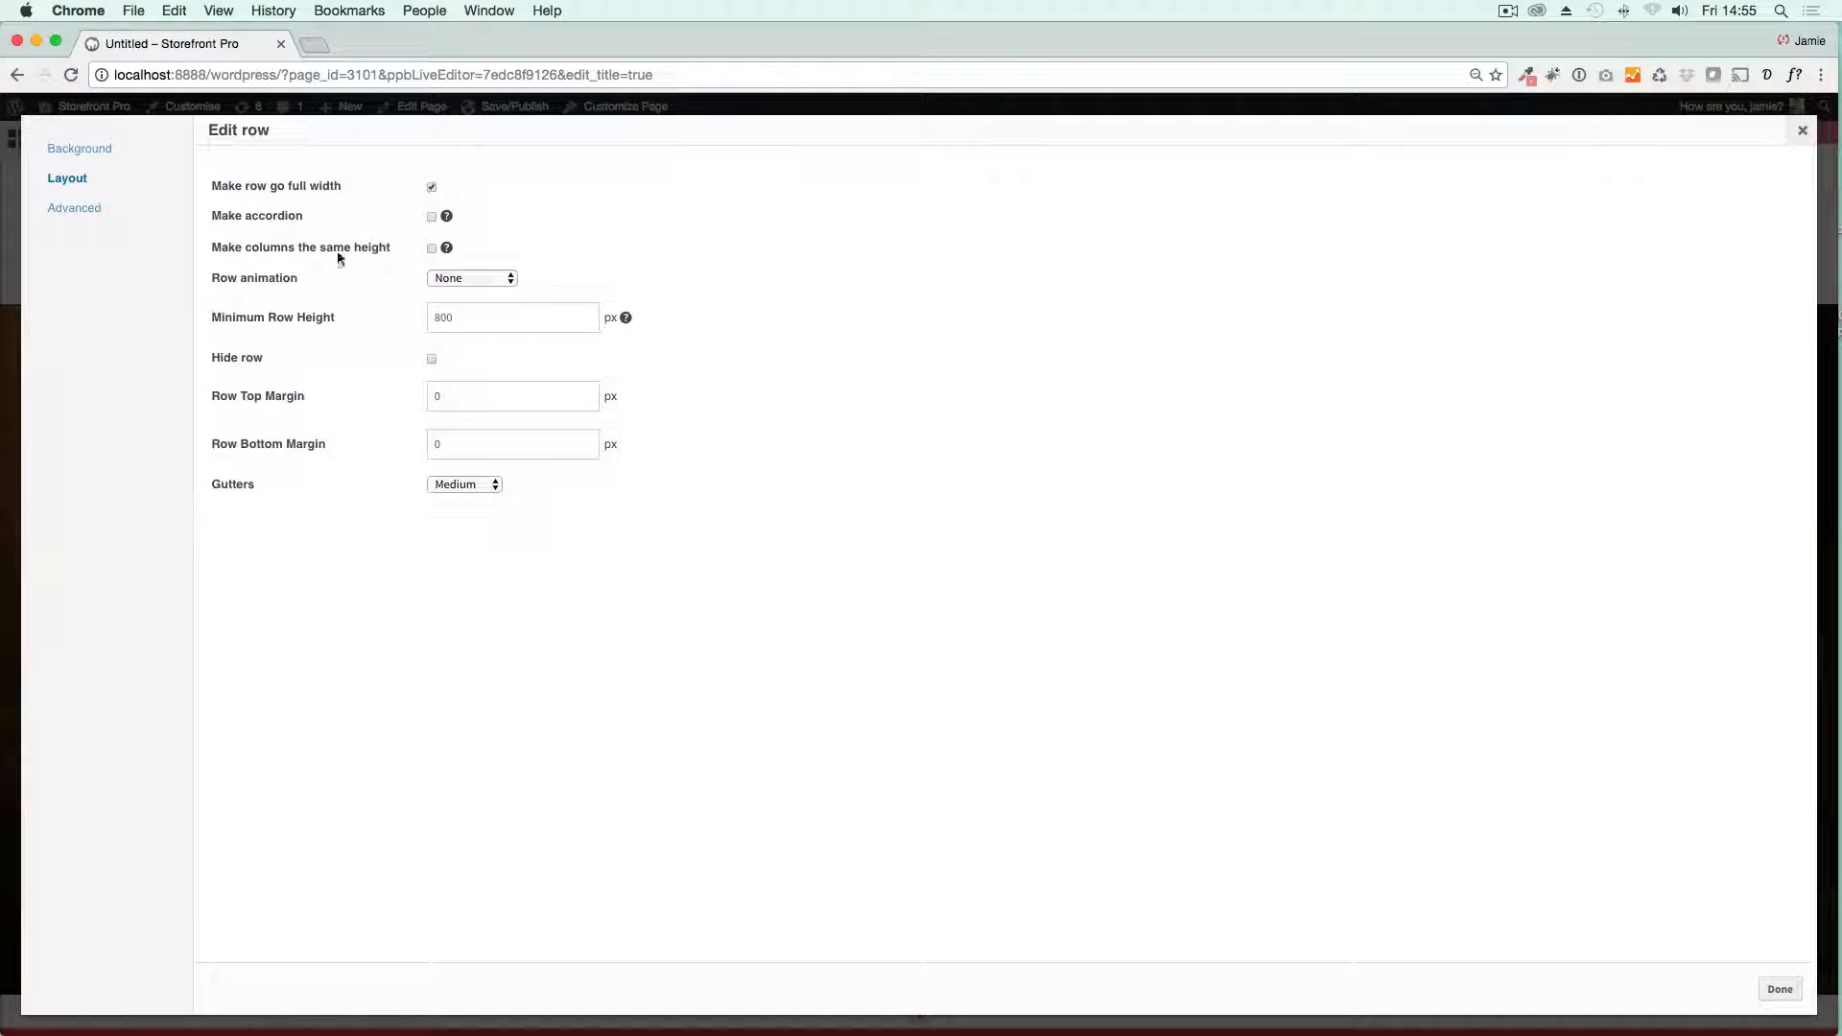
left_click(58, 151)
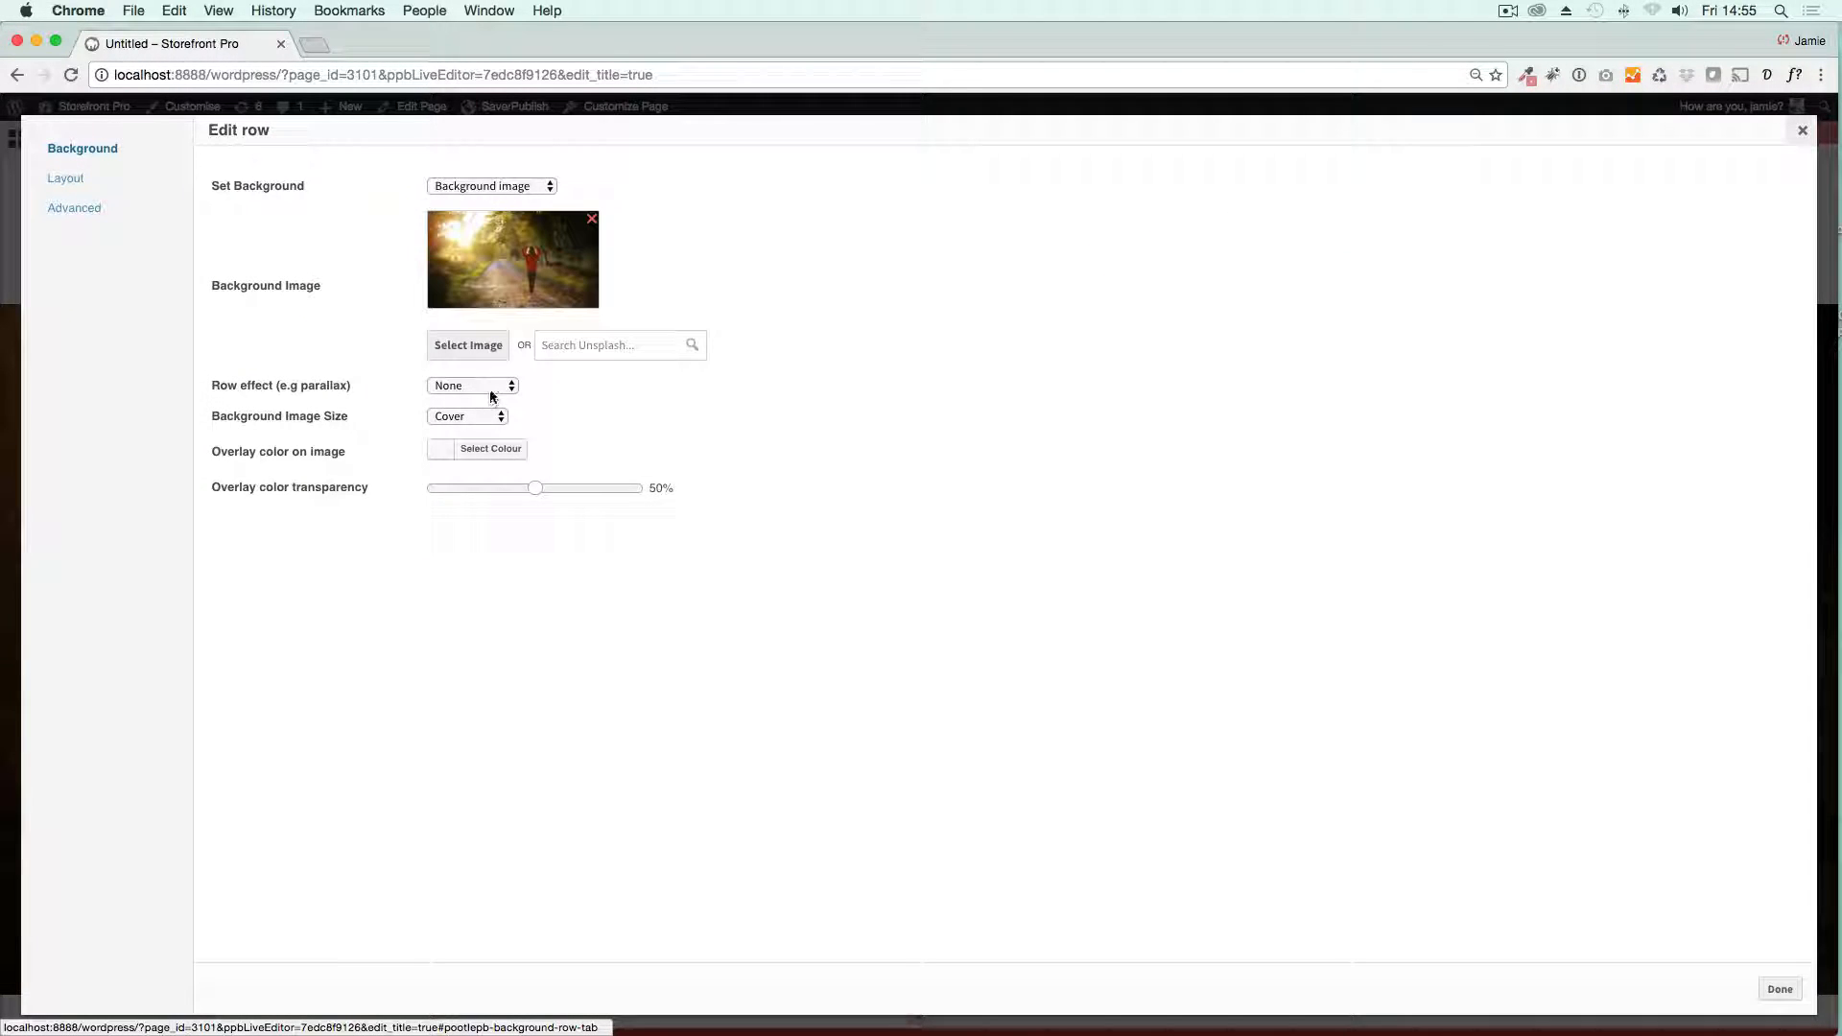
left_click(489, 388)
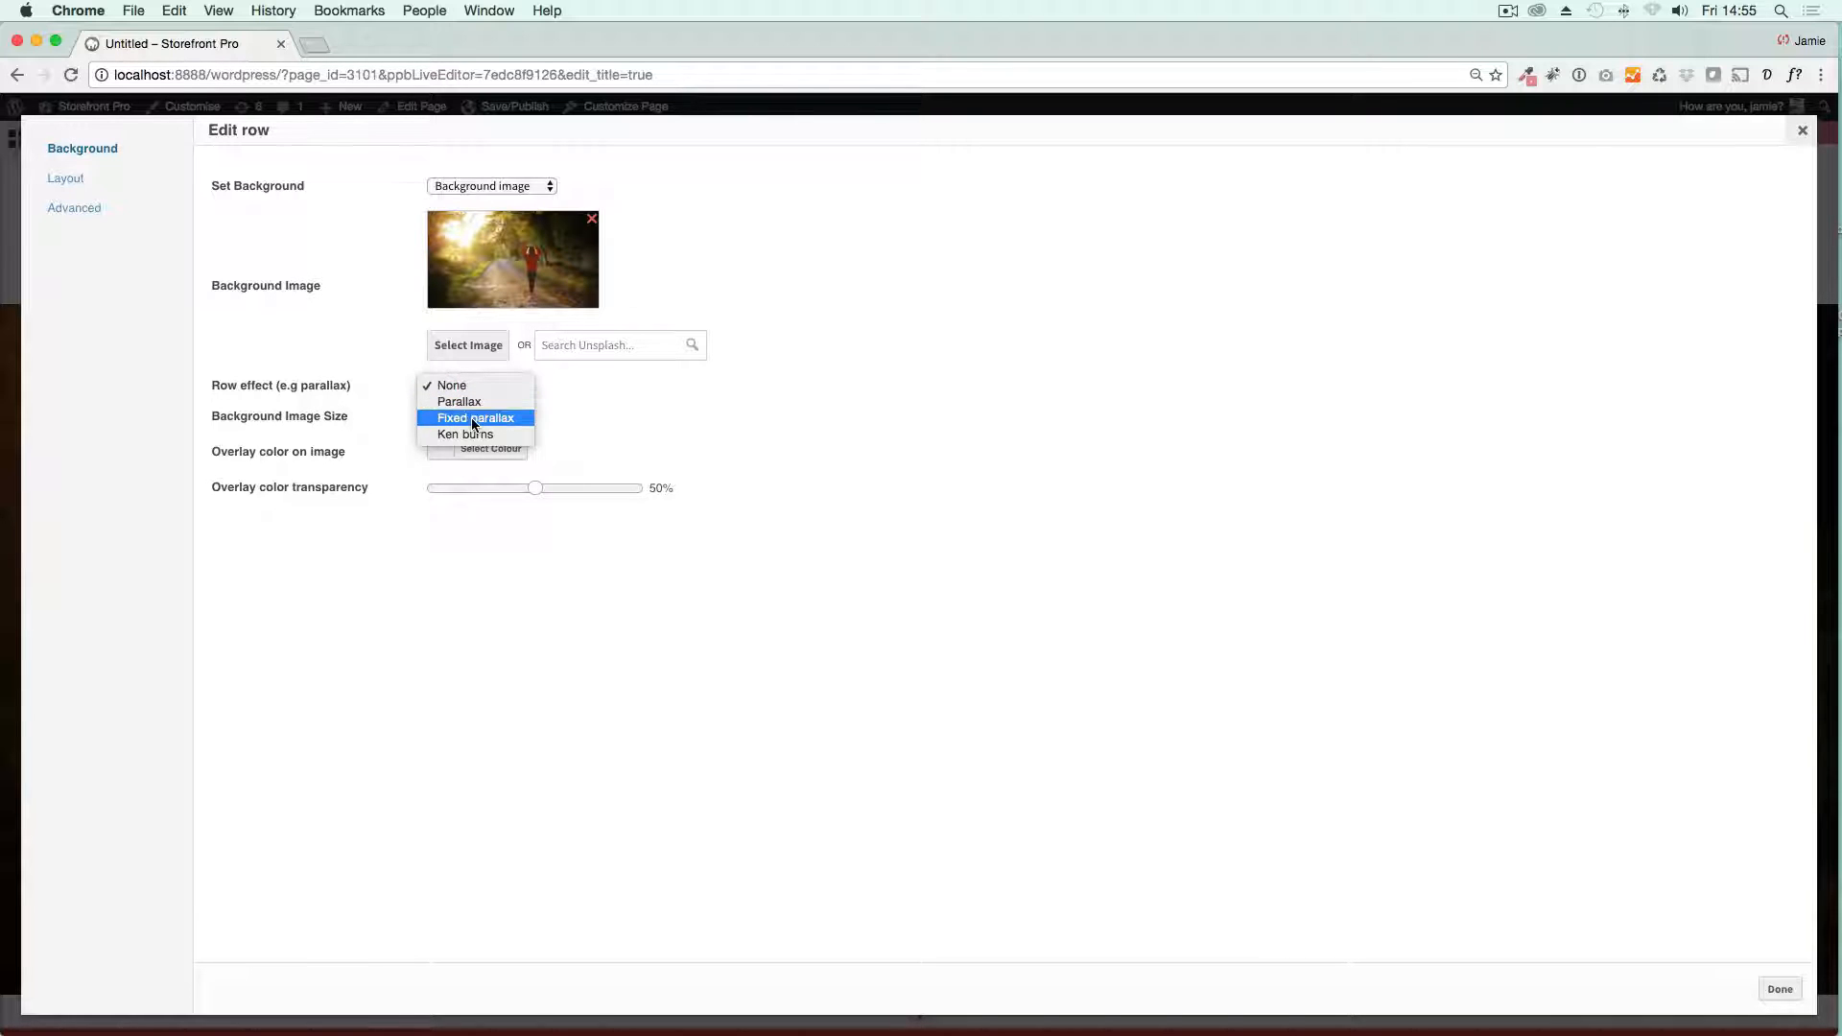
left_click(473, 419)
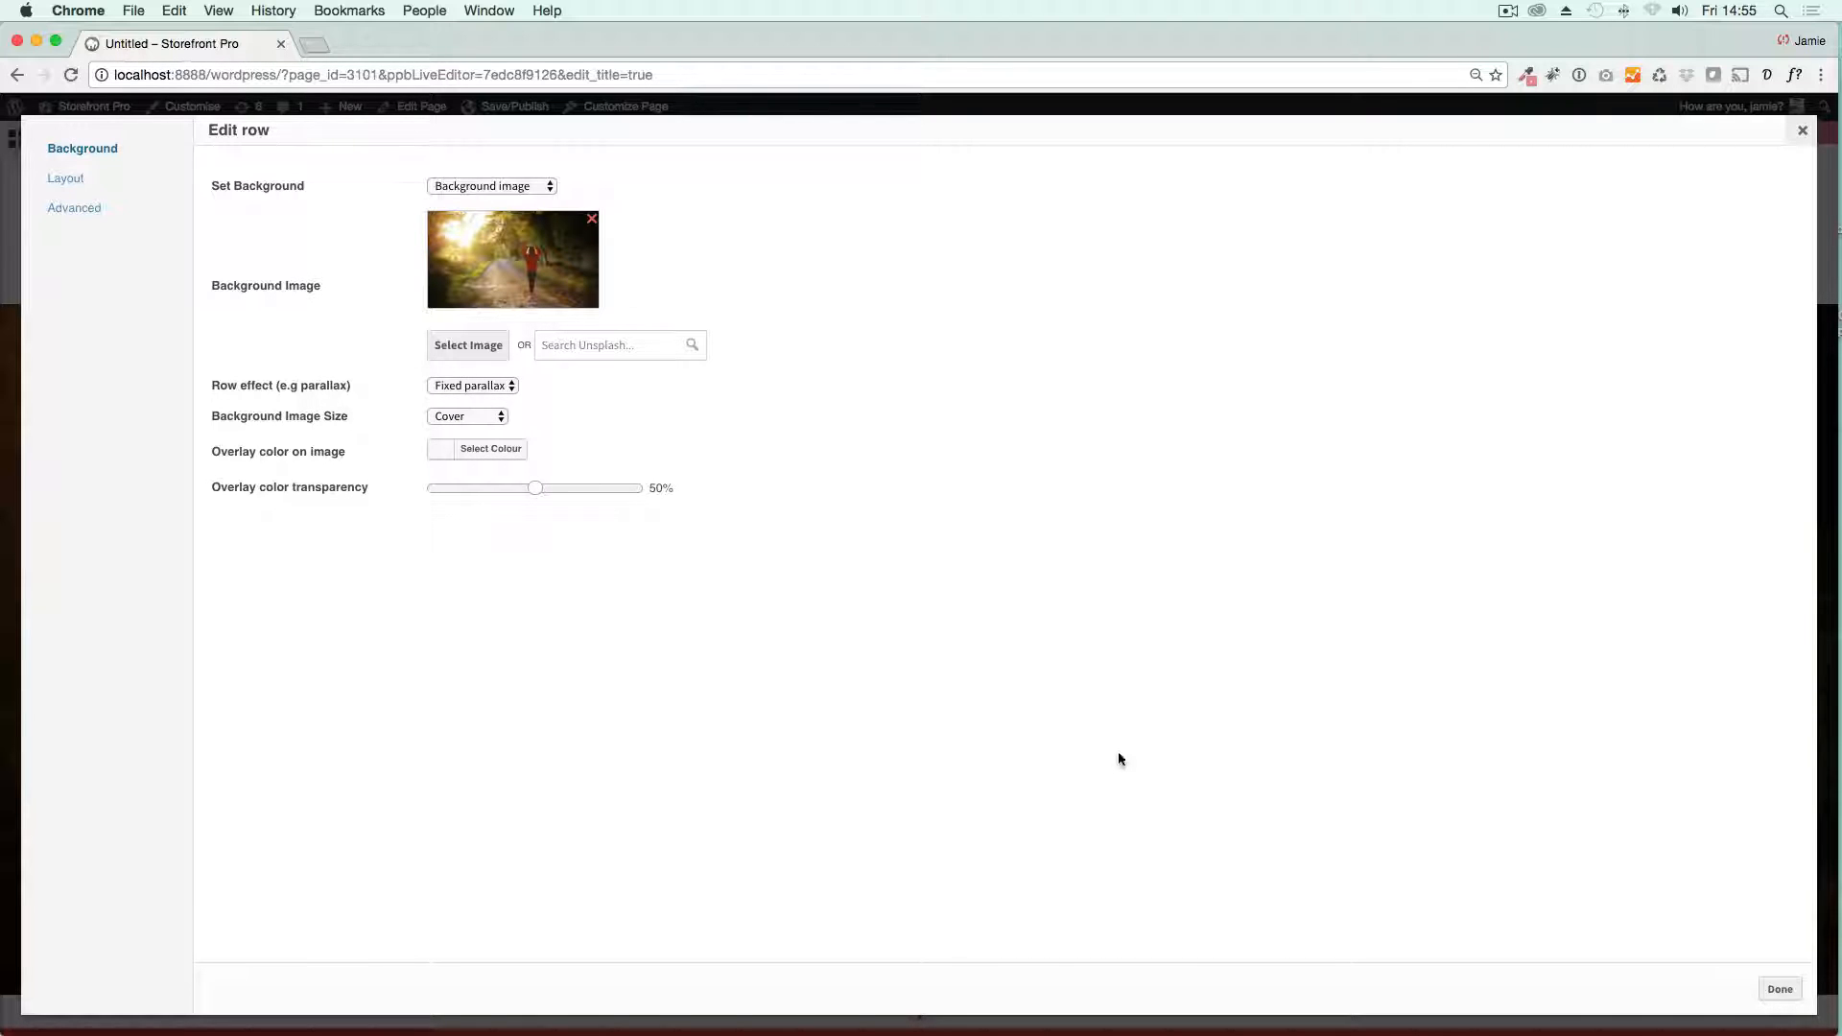
left_click(1821, 1013)
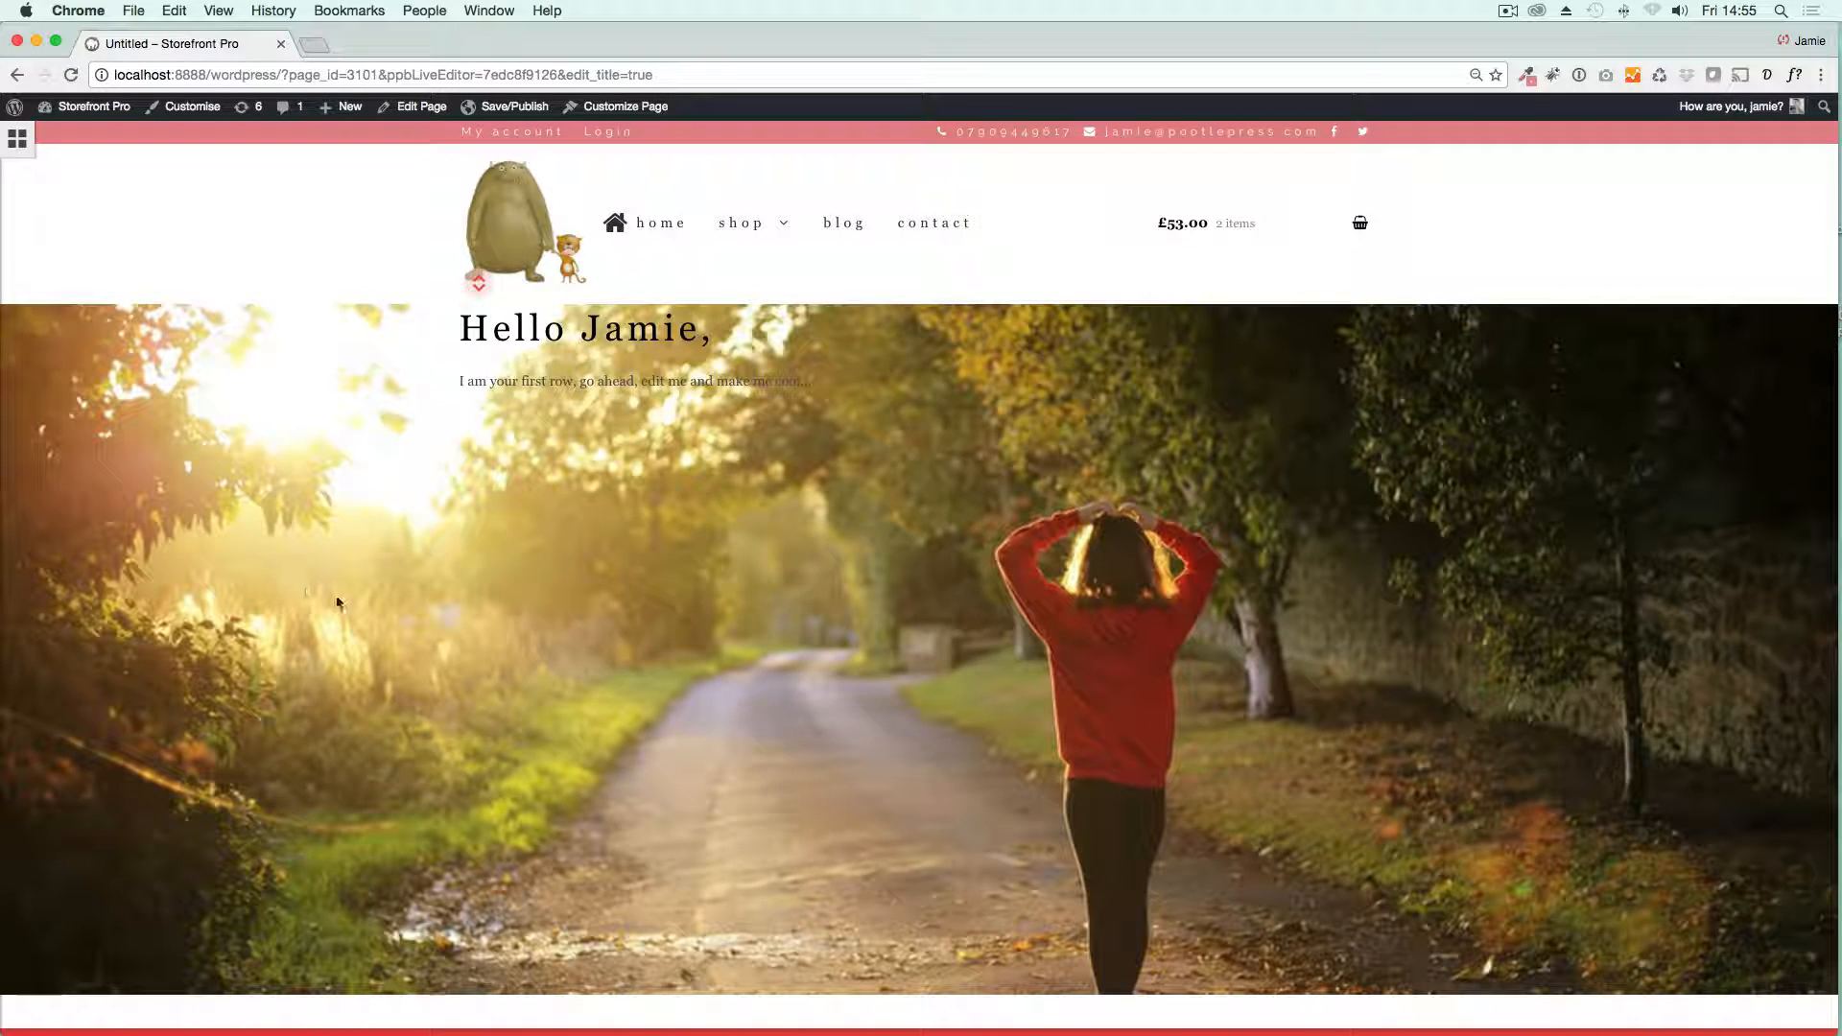
scroll(353, 612, "down", 3)
scroll(354, 613, "up", 3)
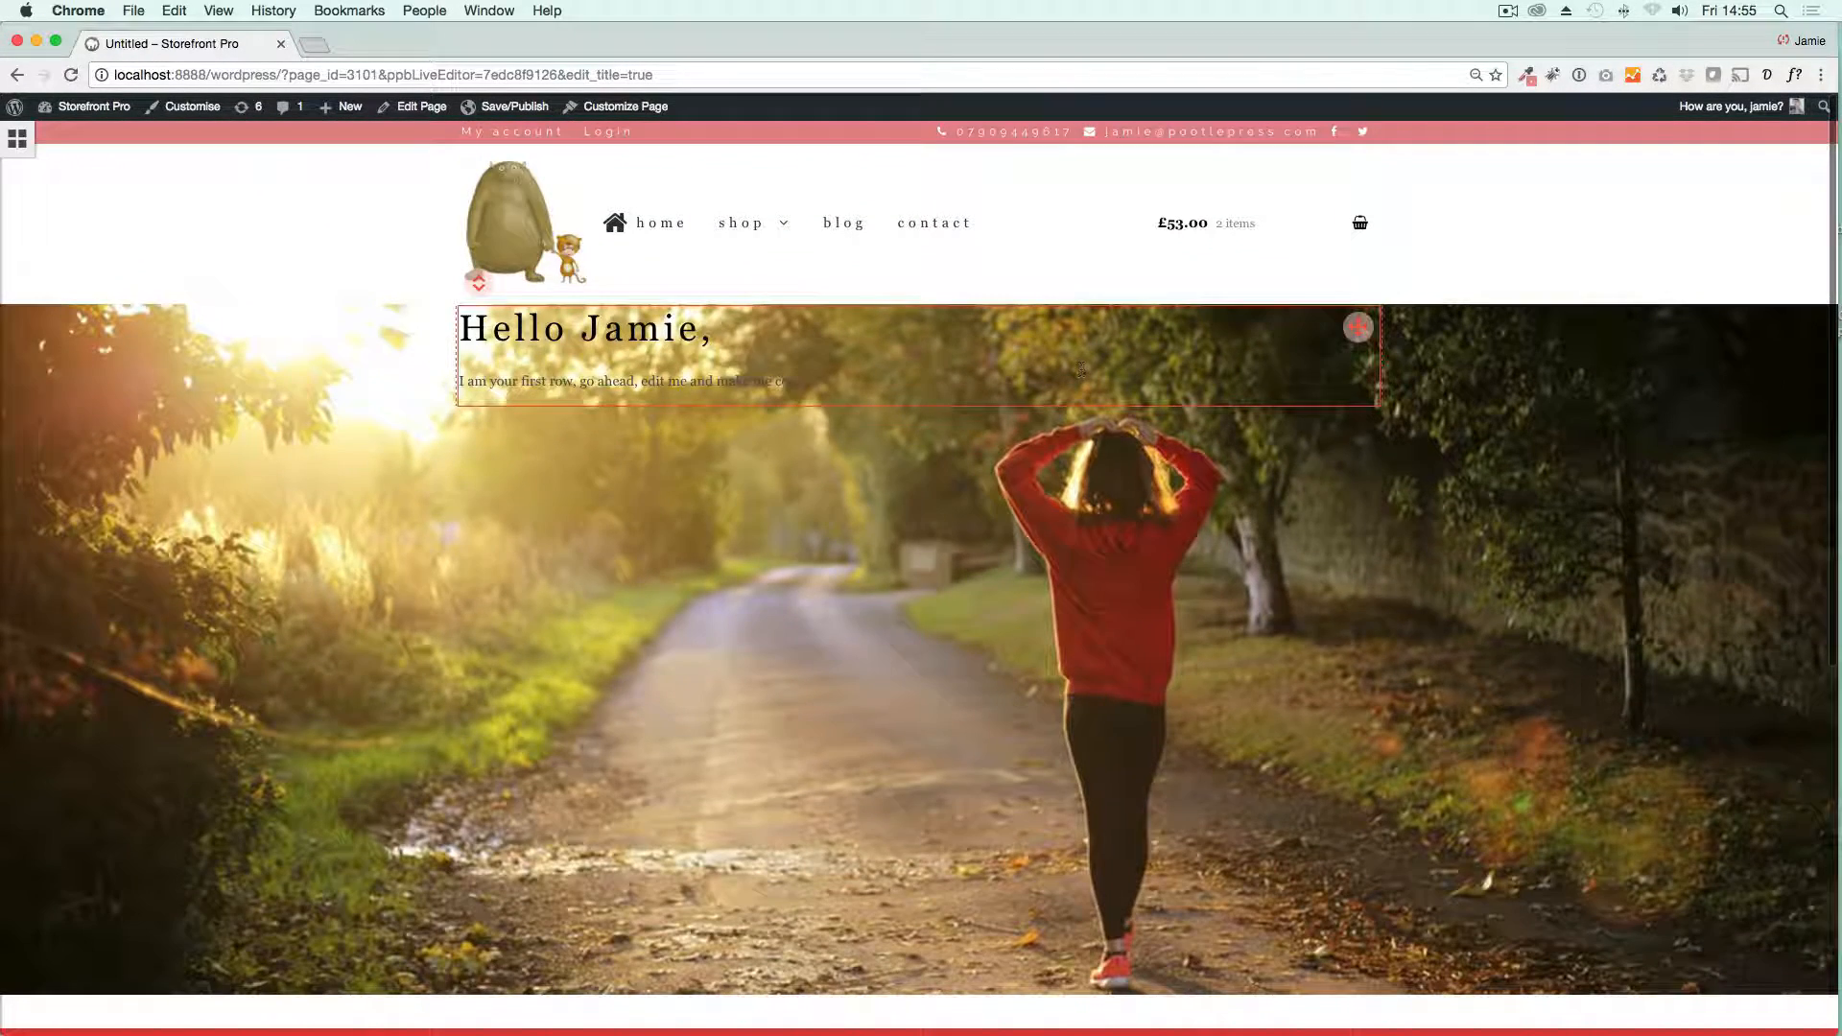
Step: Narrow the hero text block and position it lower over the photo, then replace its heading with "Autumn days out"
left_click_drag(1376, 376, 857, 537)
left_click(718, 537)
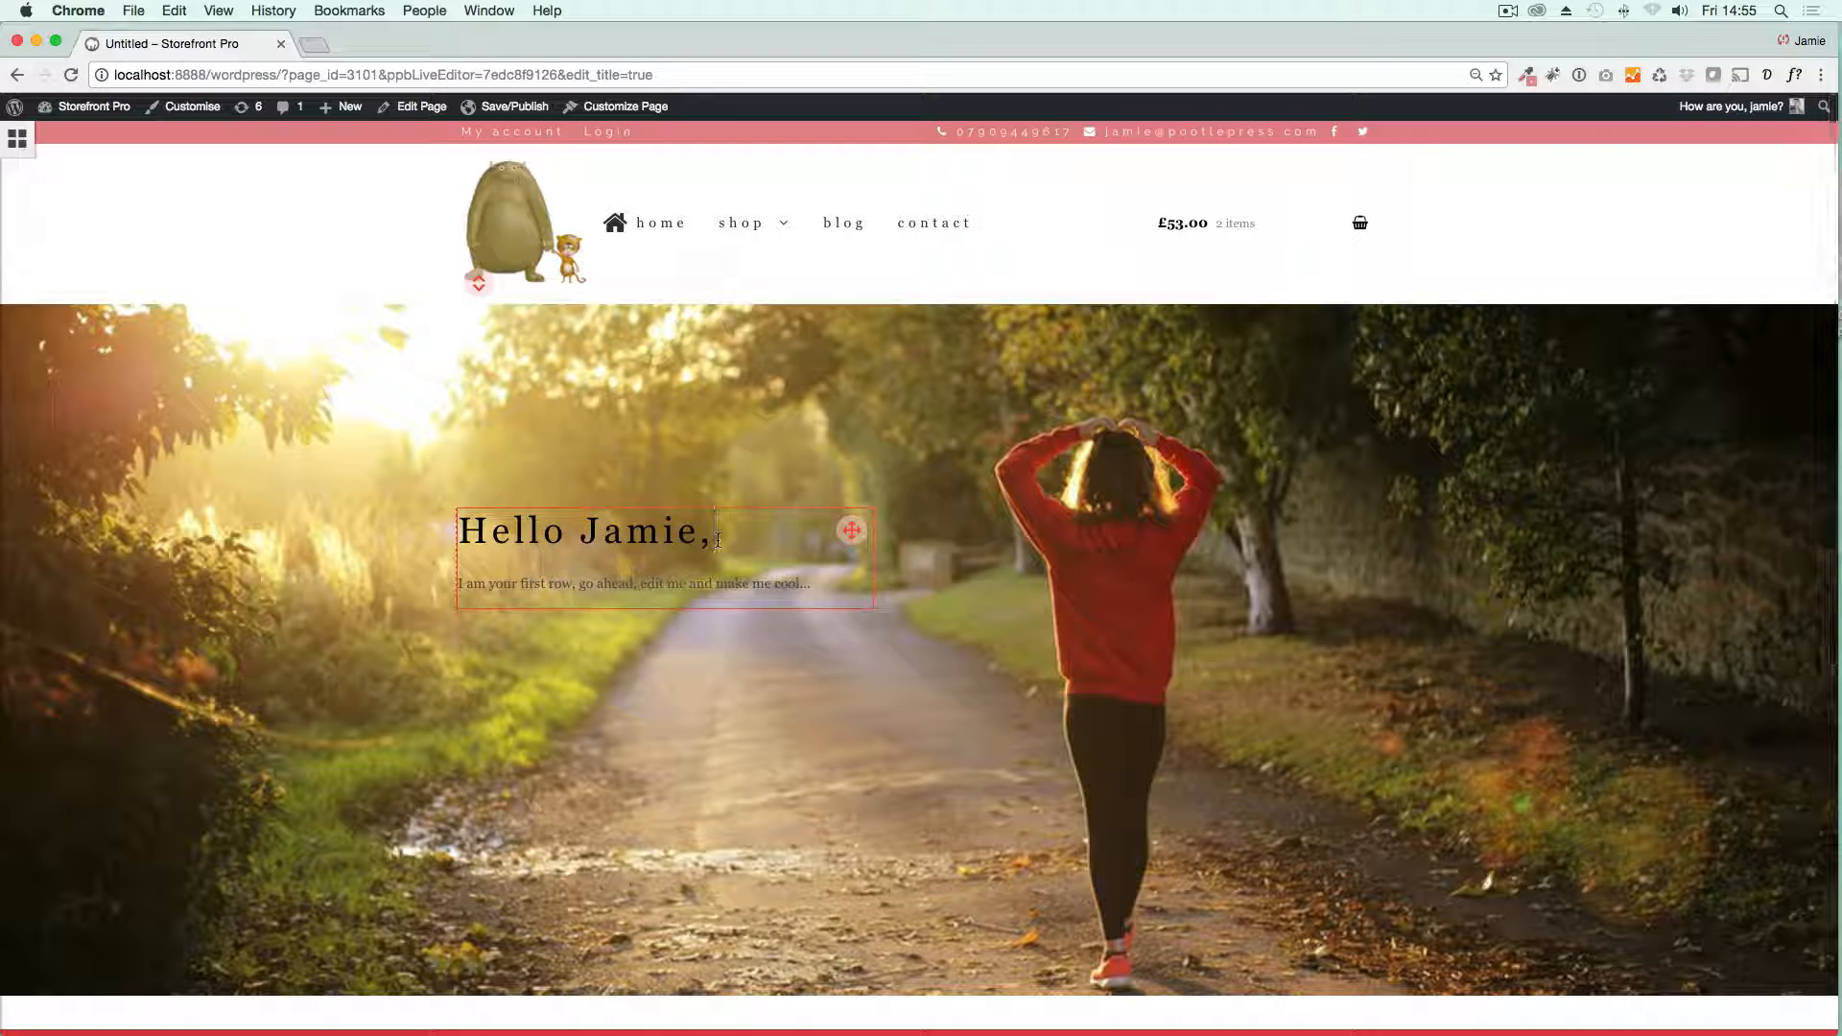
type("Autumn days ou")
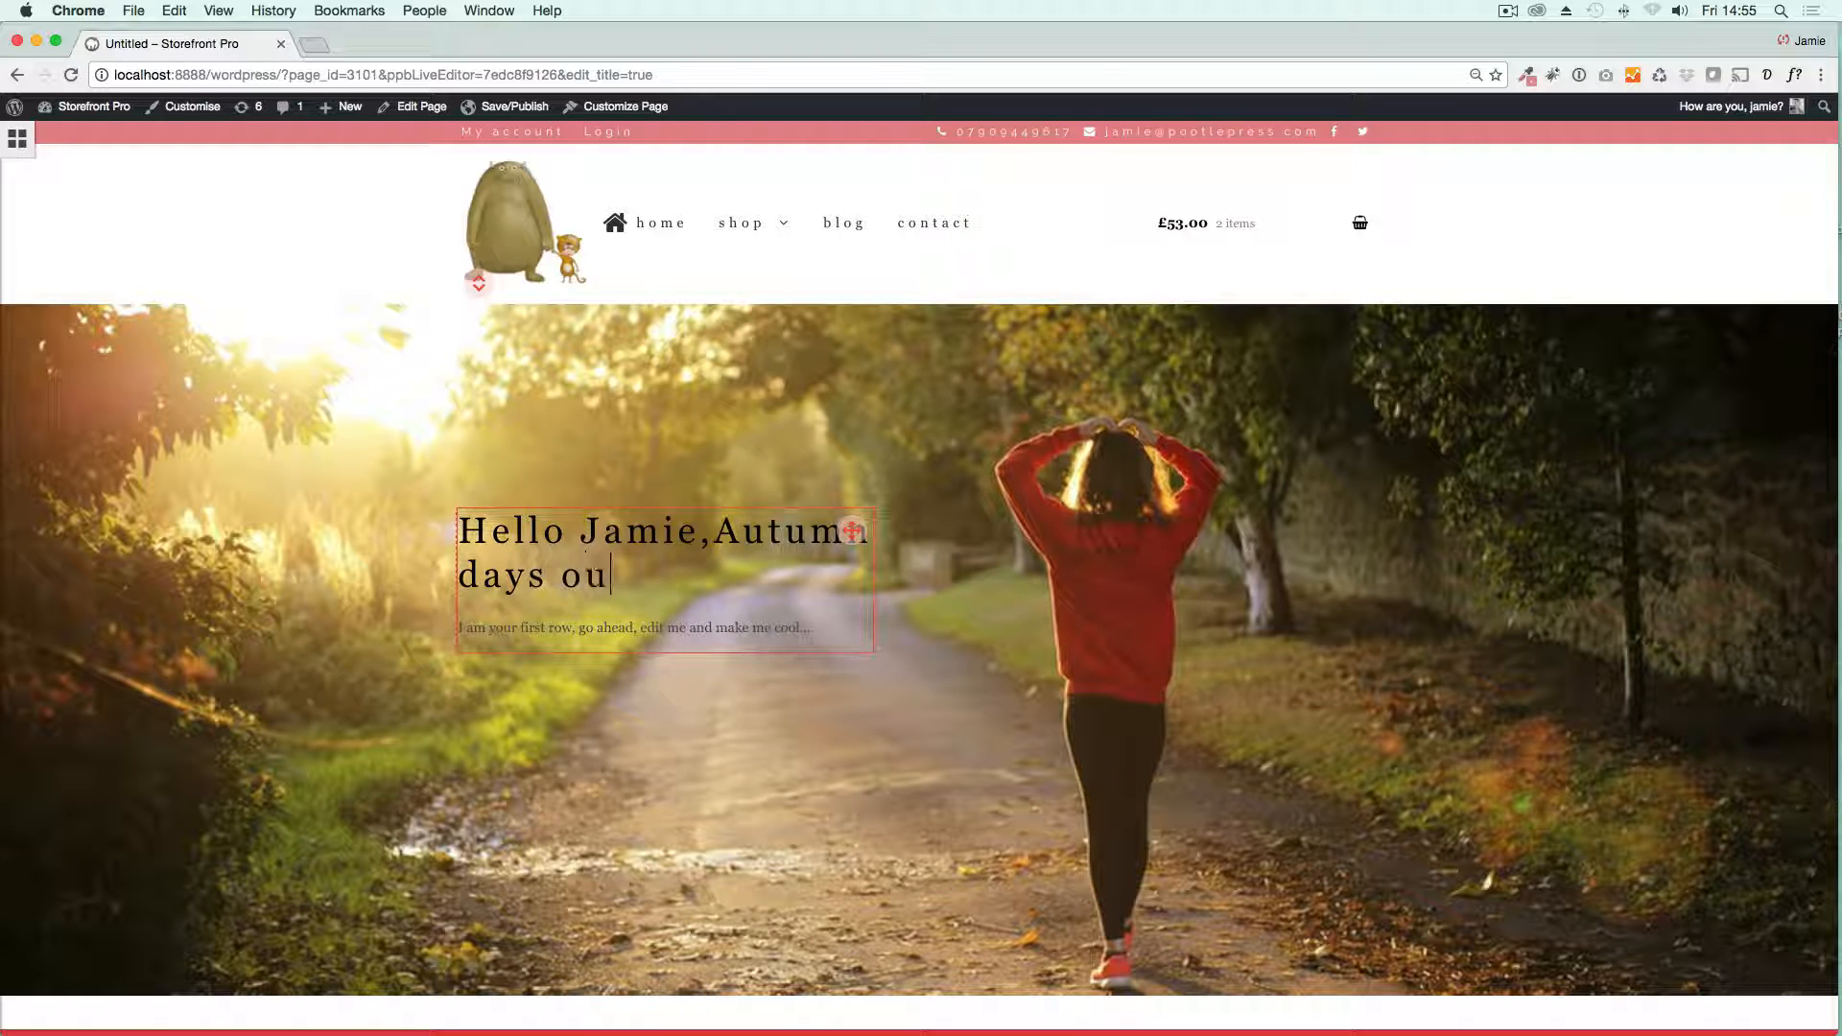
left_click_drag(715, 535, 478, 540)
key("BackSpace")
key("BackSpace")
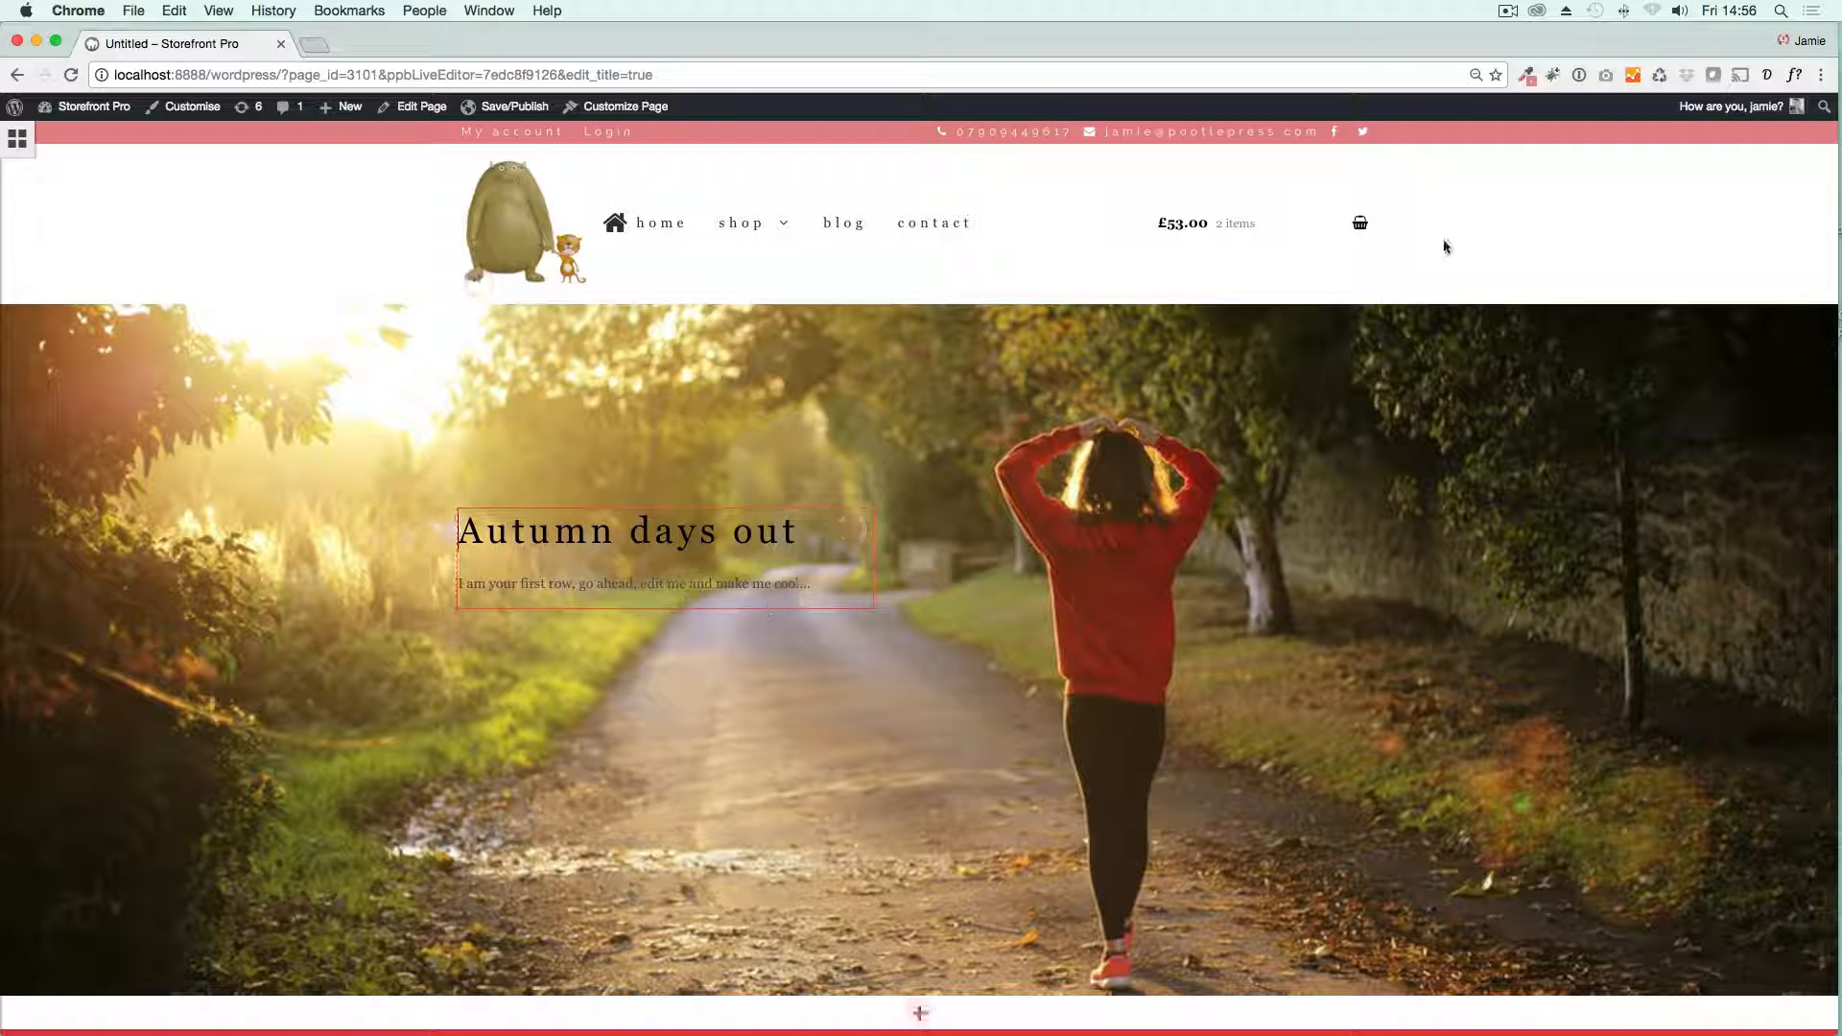
Step: Replace the placeholder sentence below the hero heading with a generated 50-word paragraph of dummy text
left_click(1766, 74)
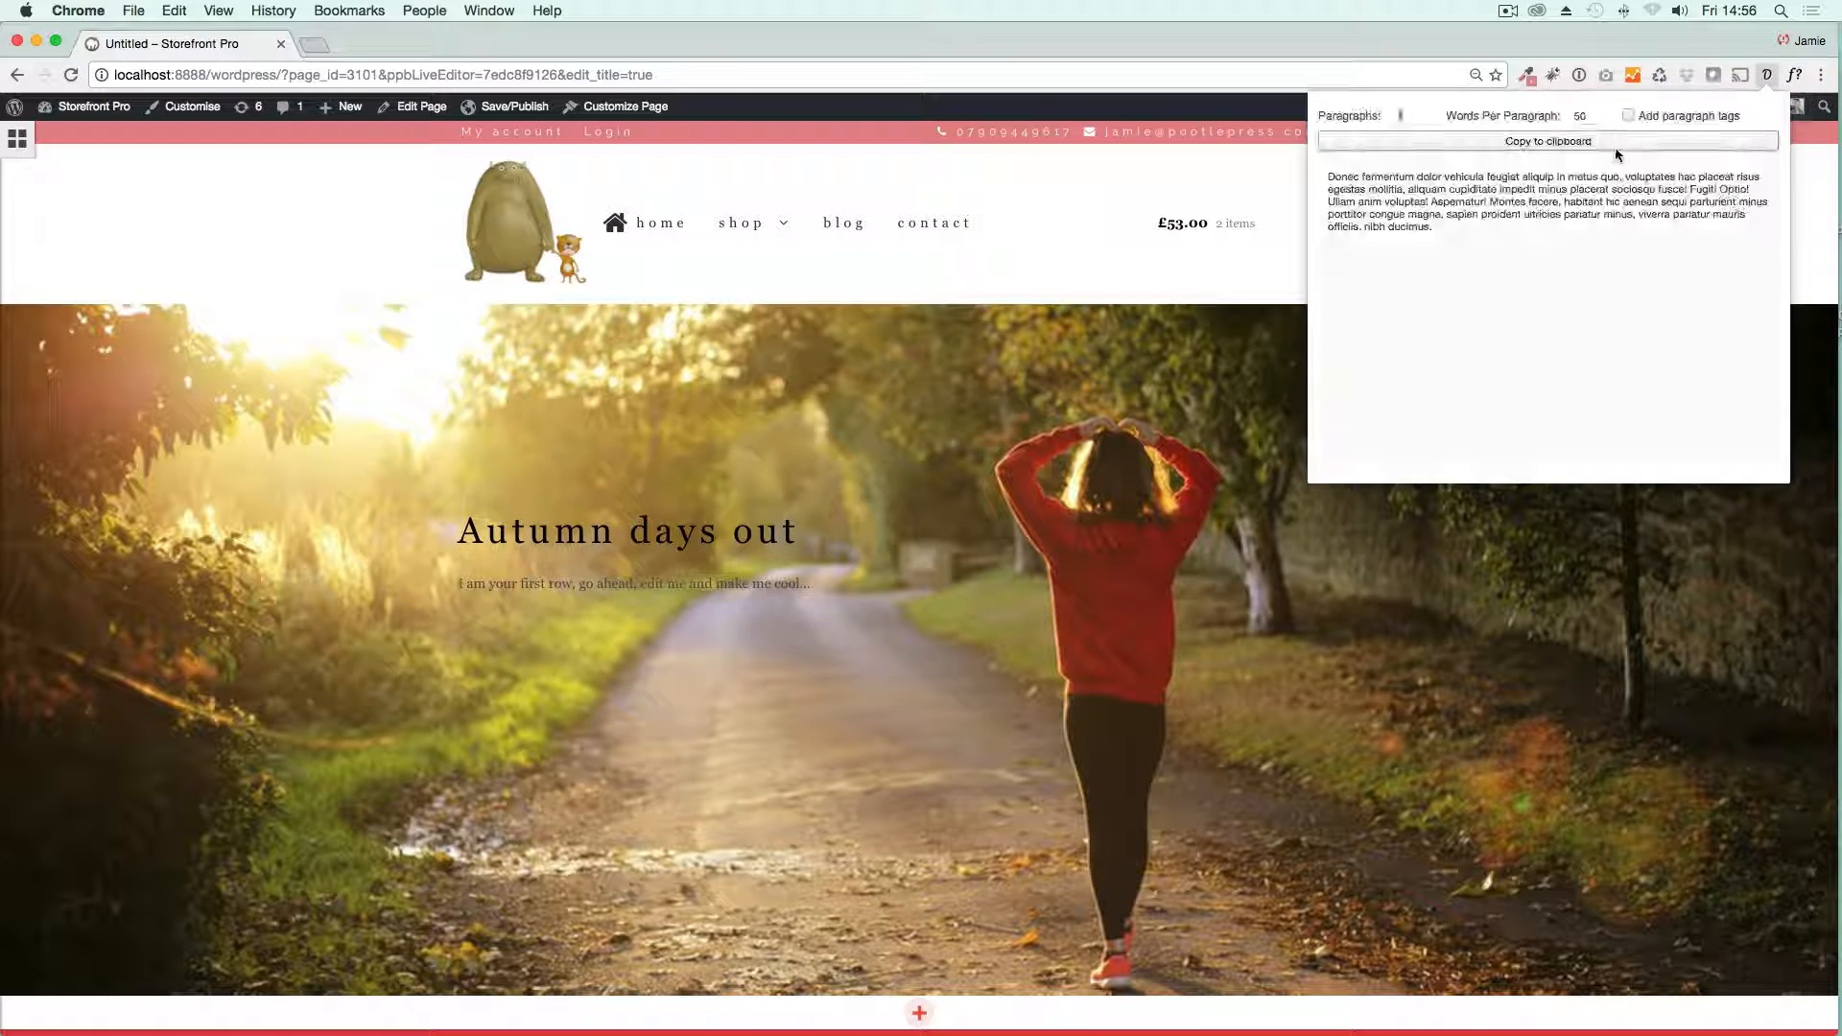
left_click(1614, 149)
left_click(848, 590)
left_click_drag(847, 590, 464, 584)
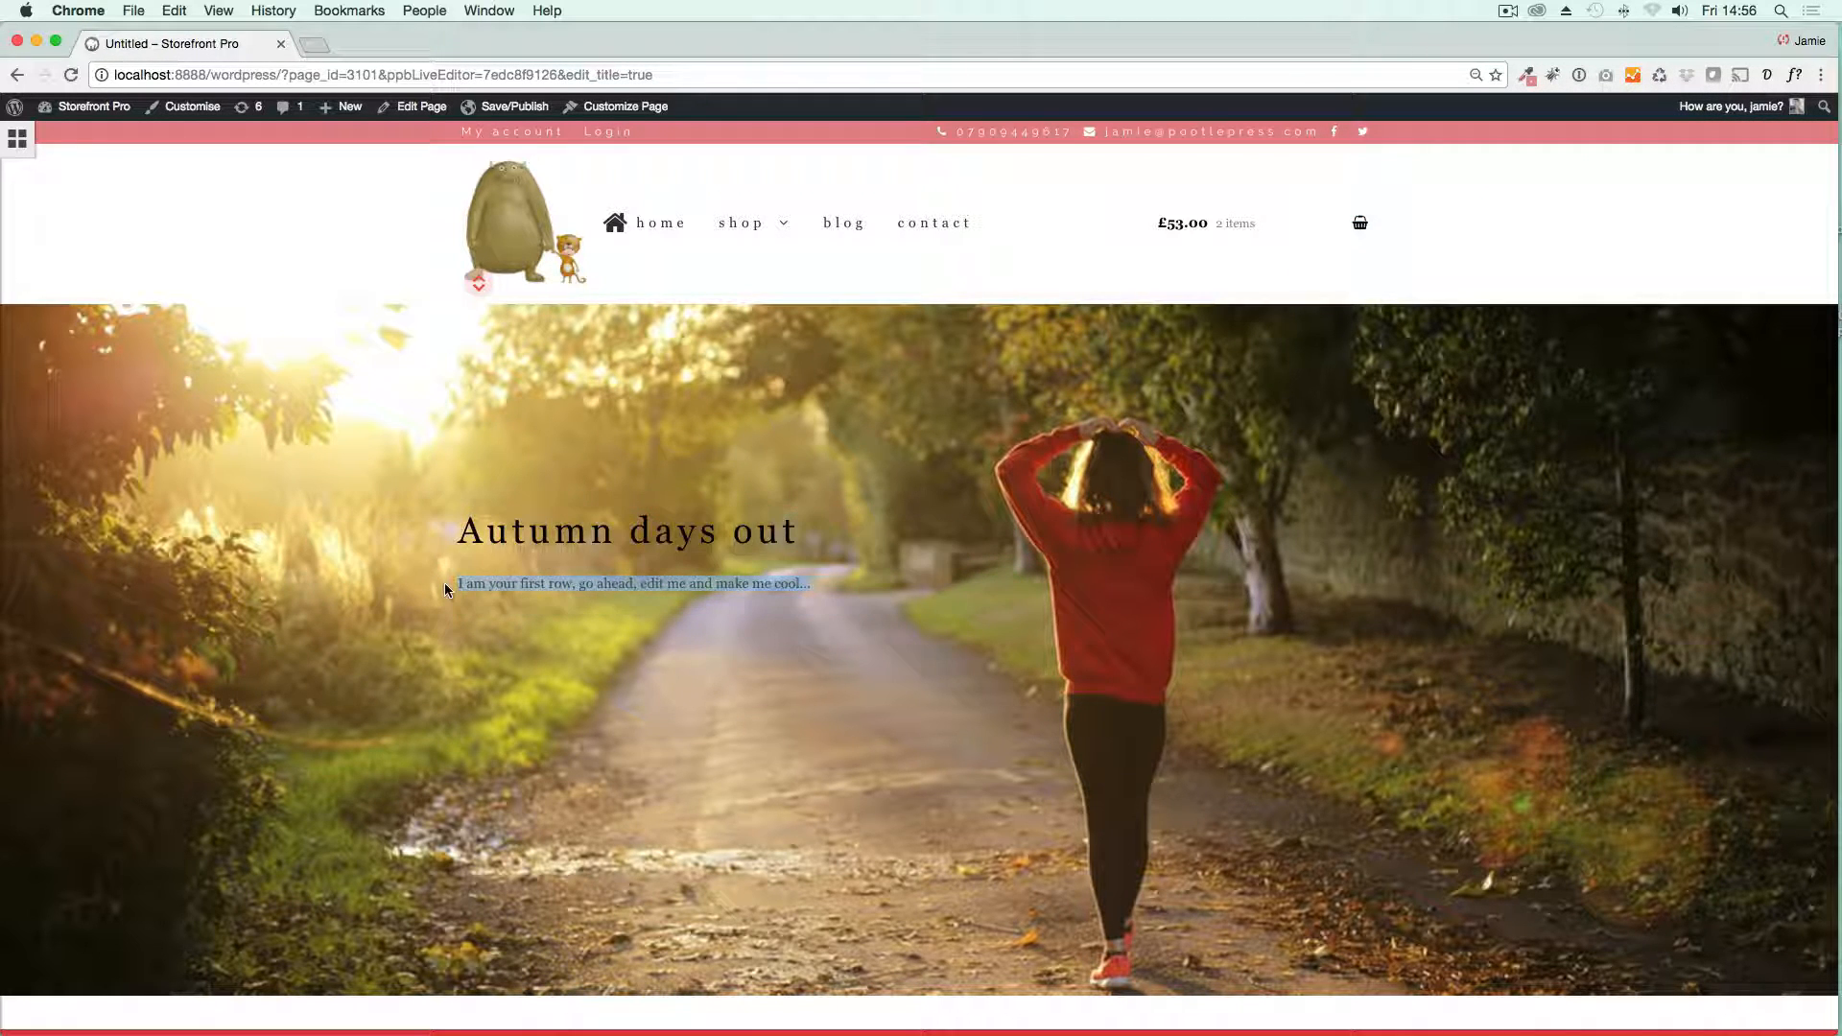
key("super+v")
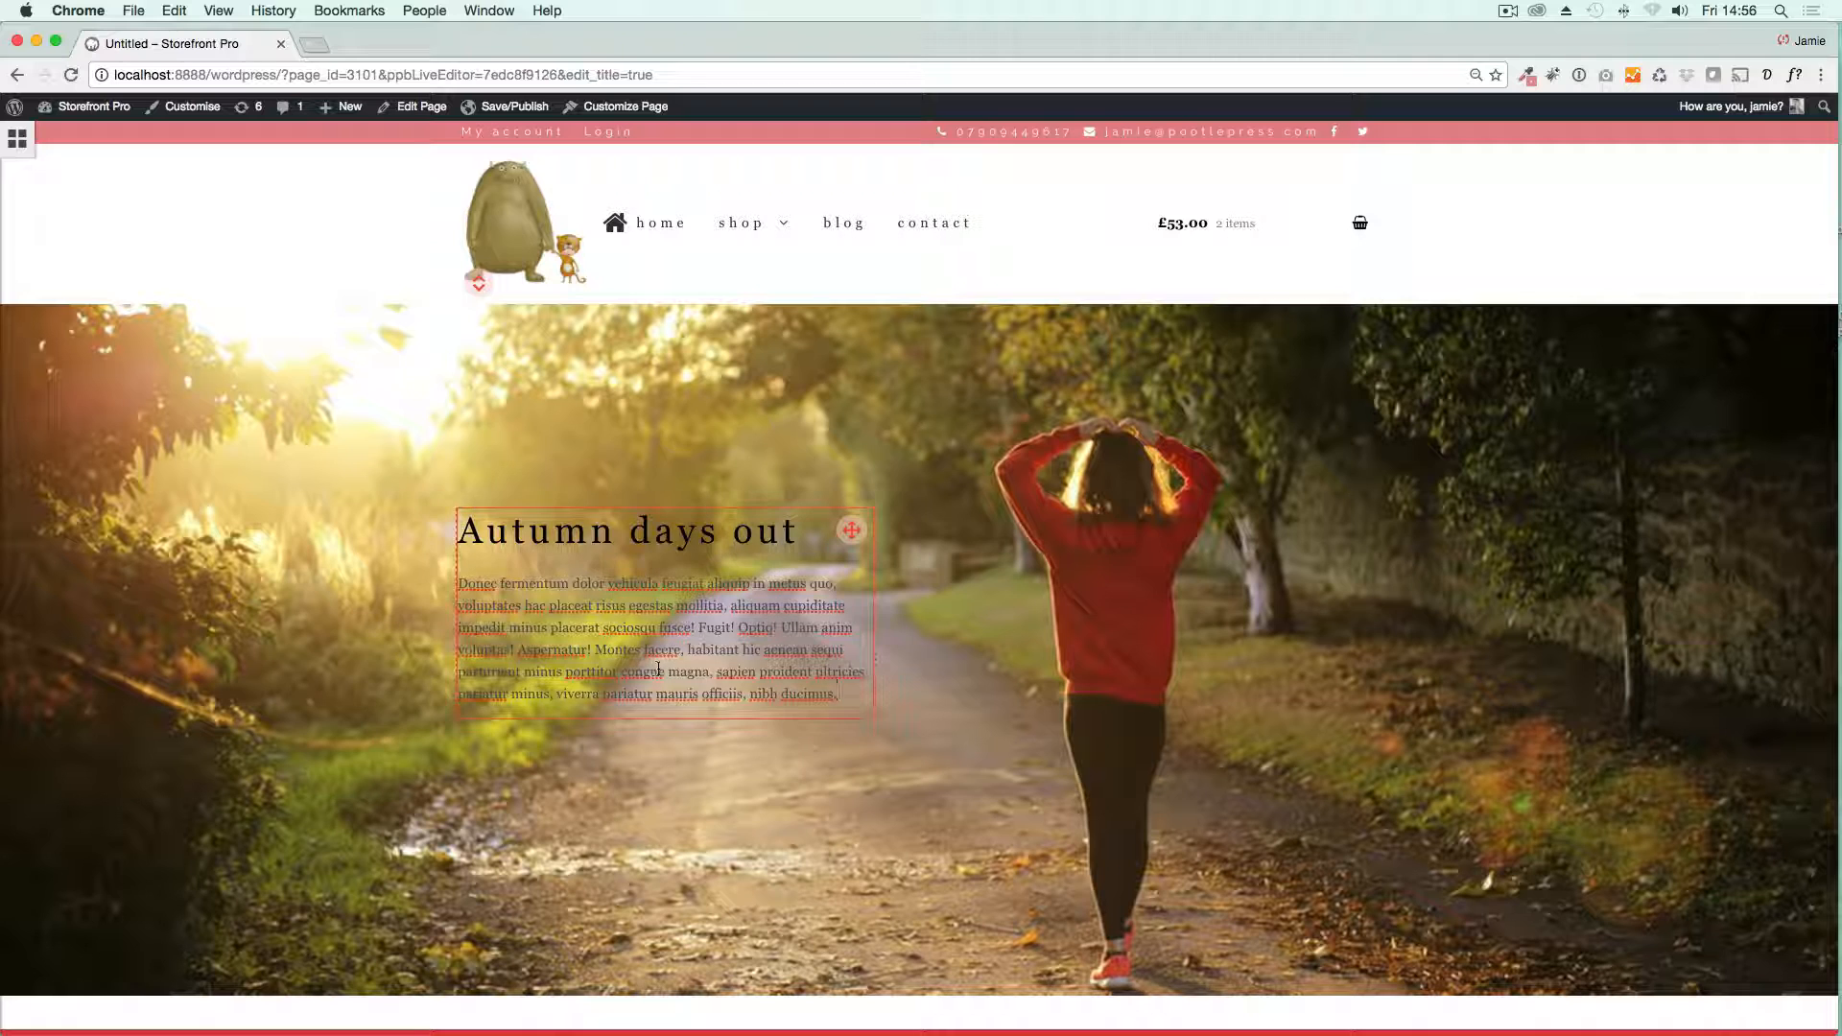
Step: Change the text colour of the hero heading and paragraph to white and check the row's parallax effect
key("super+a")
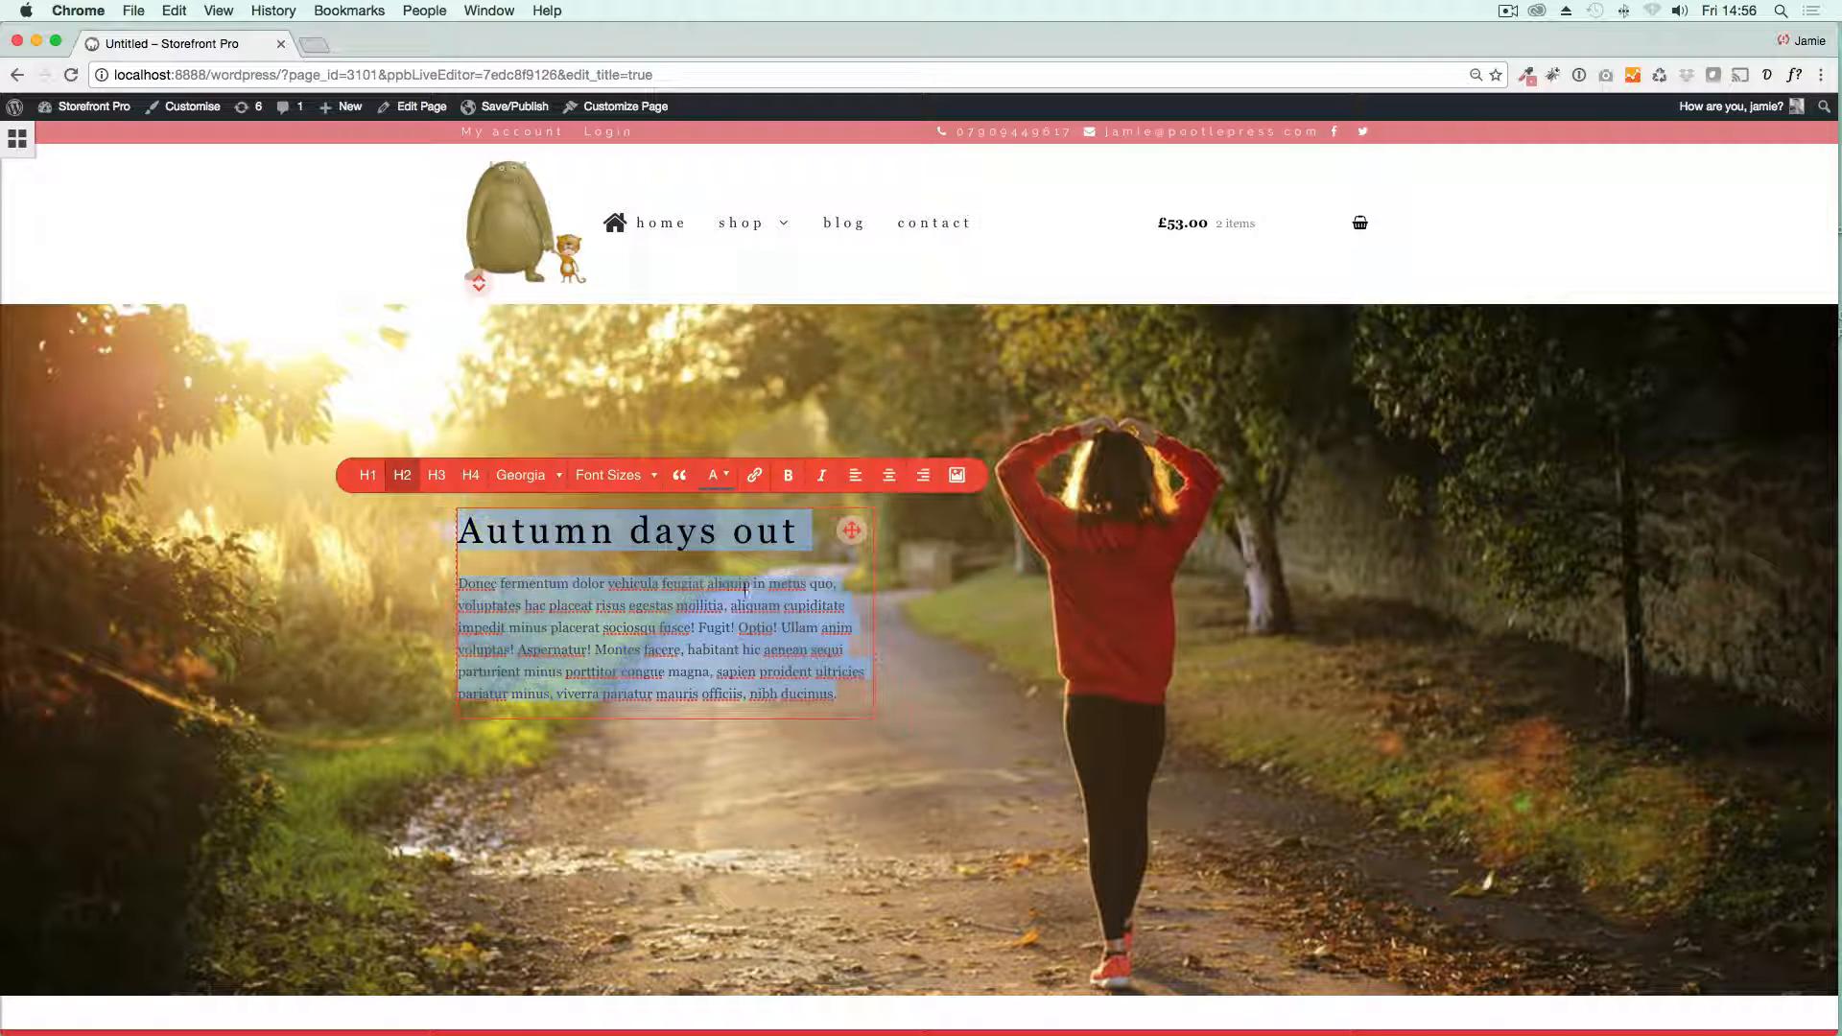
left_click(722, 475)
left_click(821, 556)
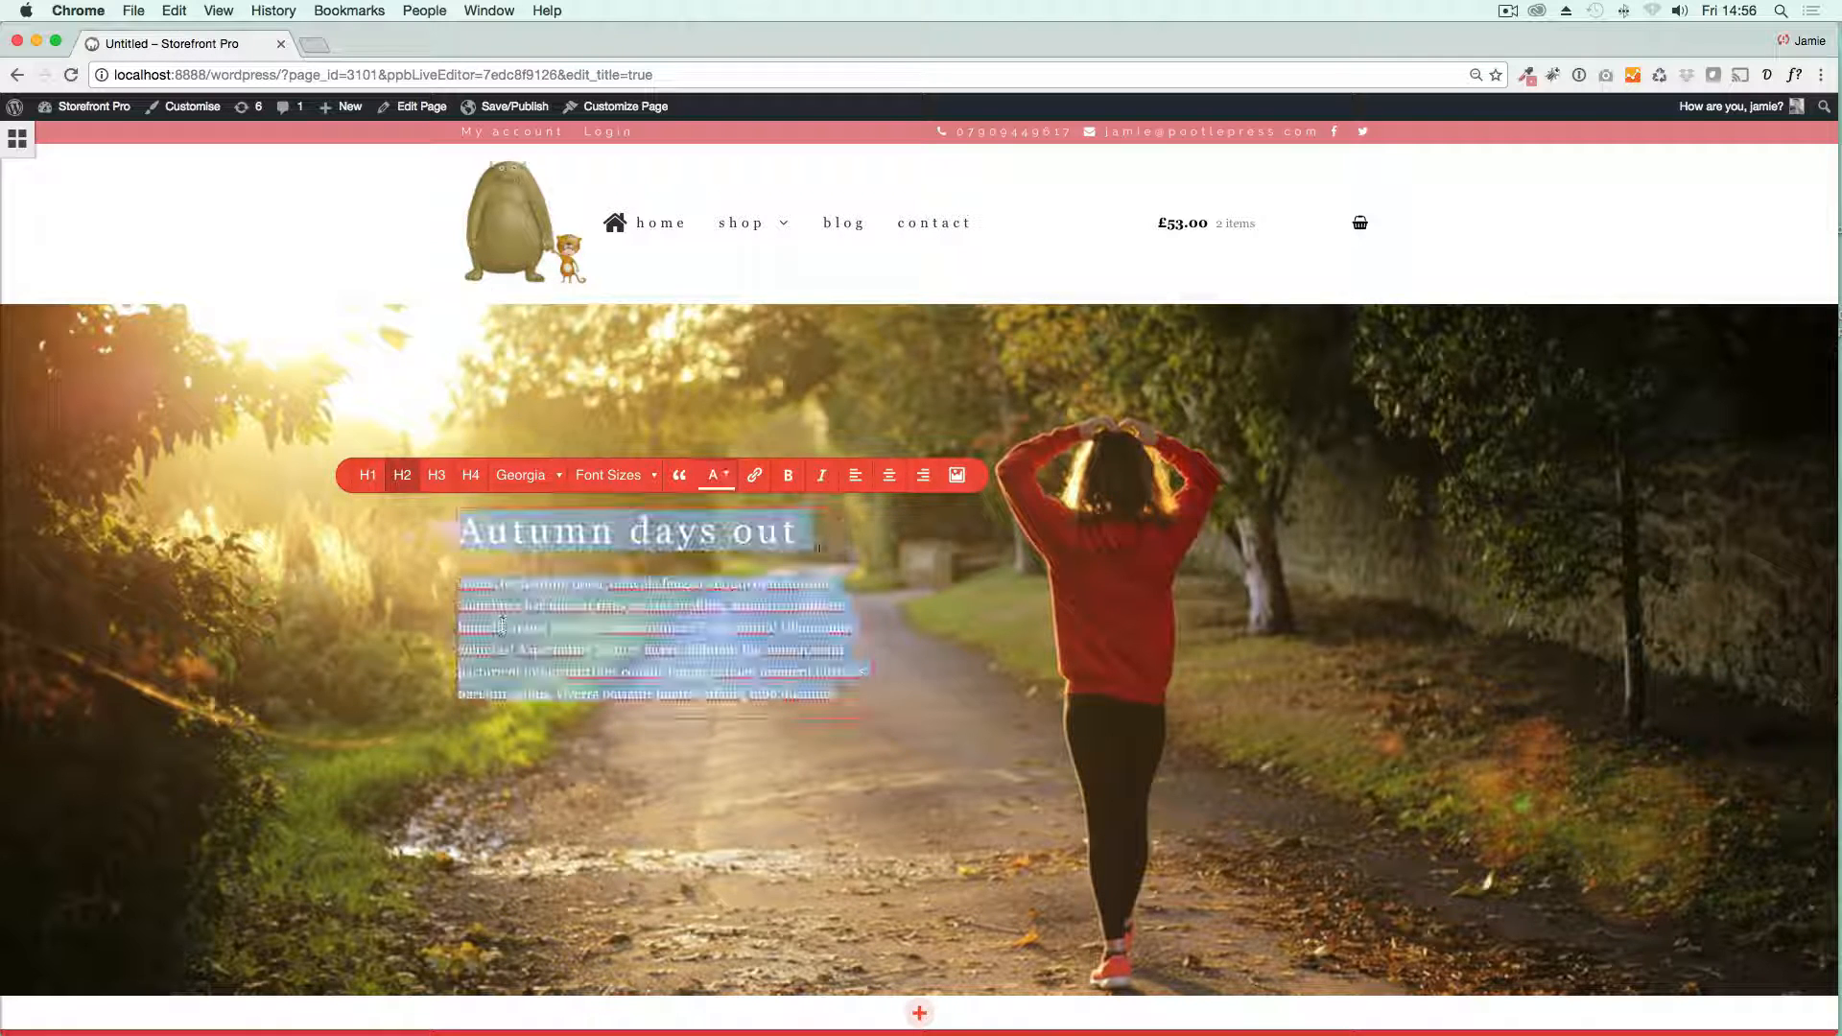
left_click(430, 782)
scroll(430, 782, "down", 5)
scroll(430, 782, "up", 4)
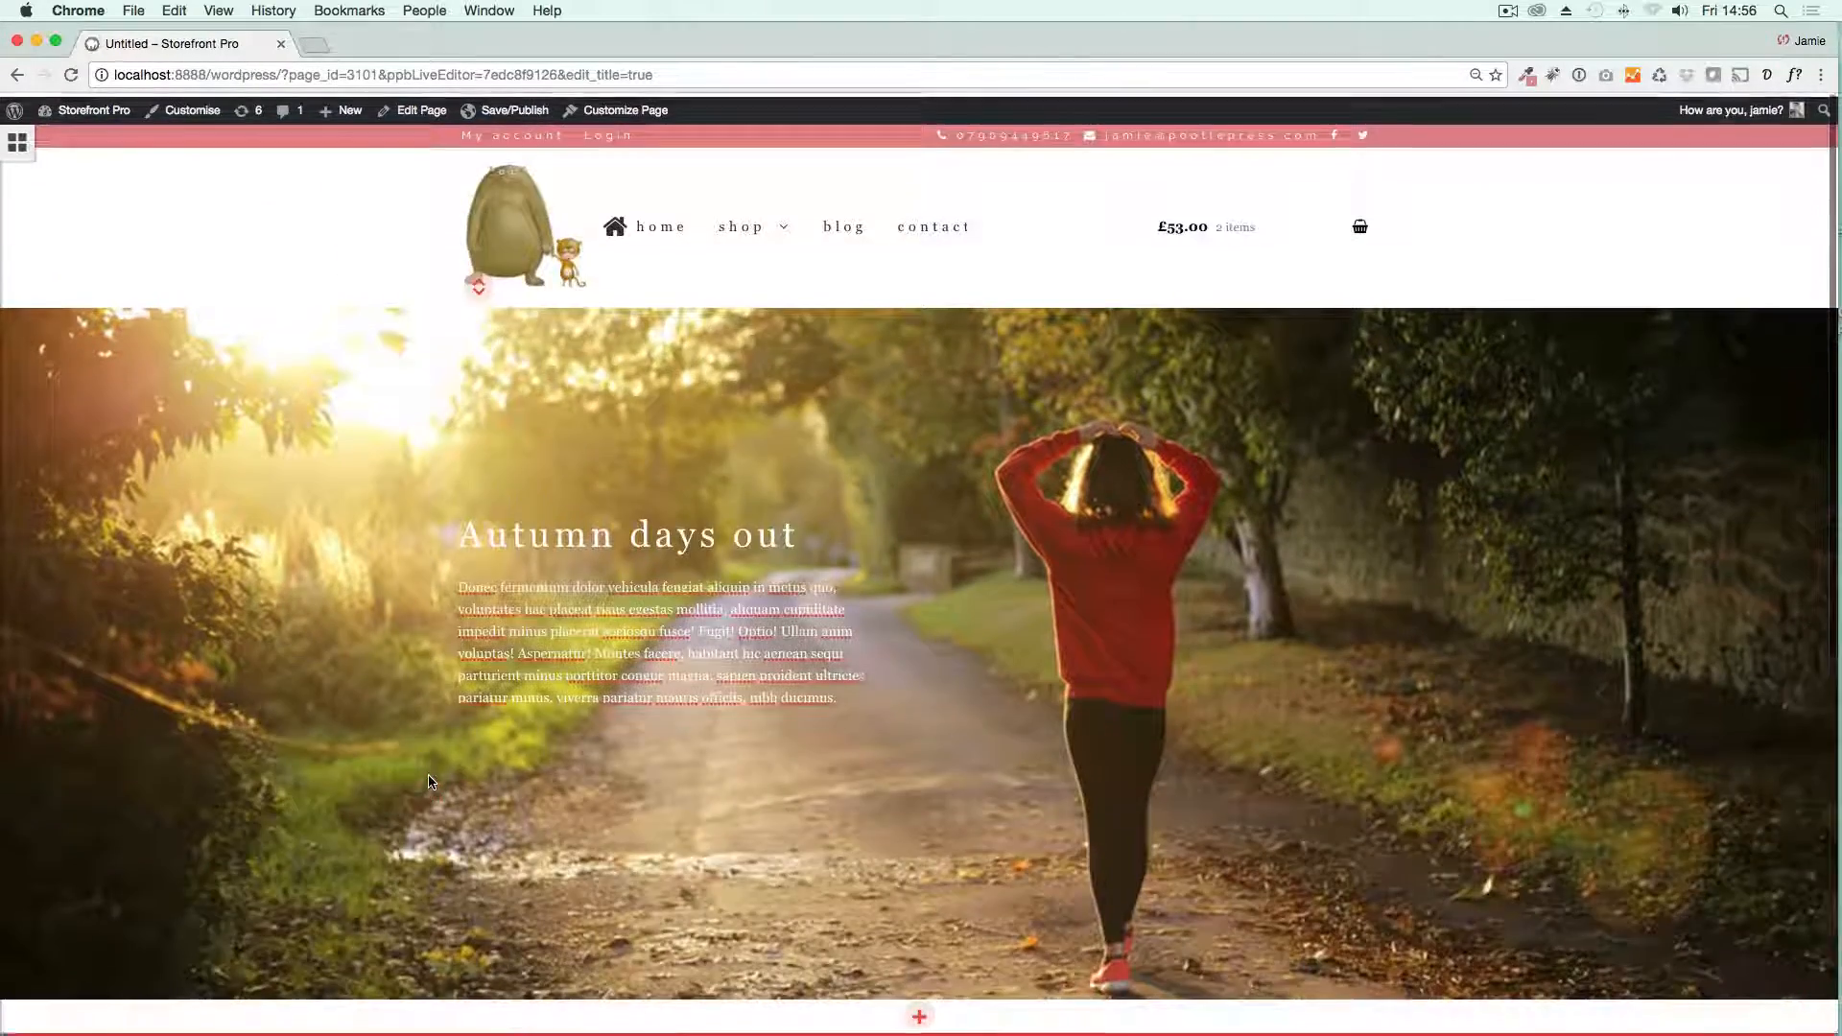
scroll(429, 780, "down", 3)
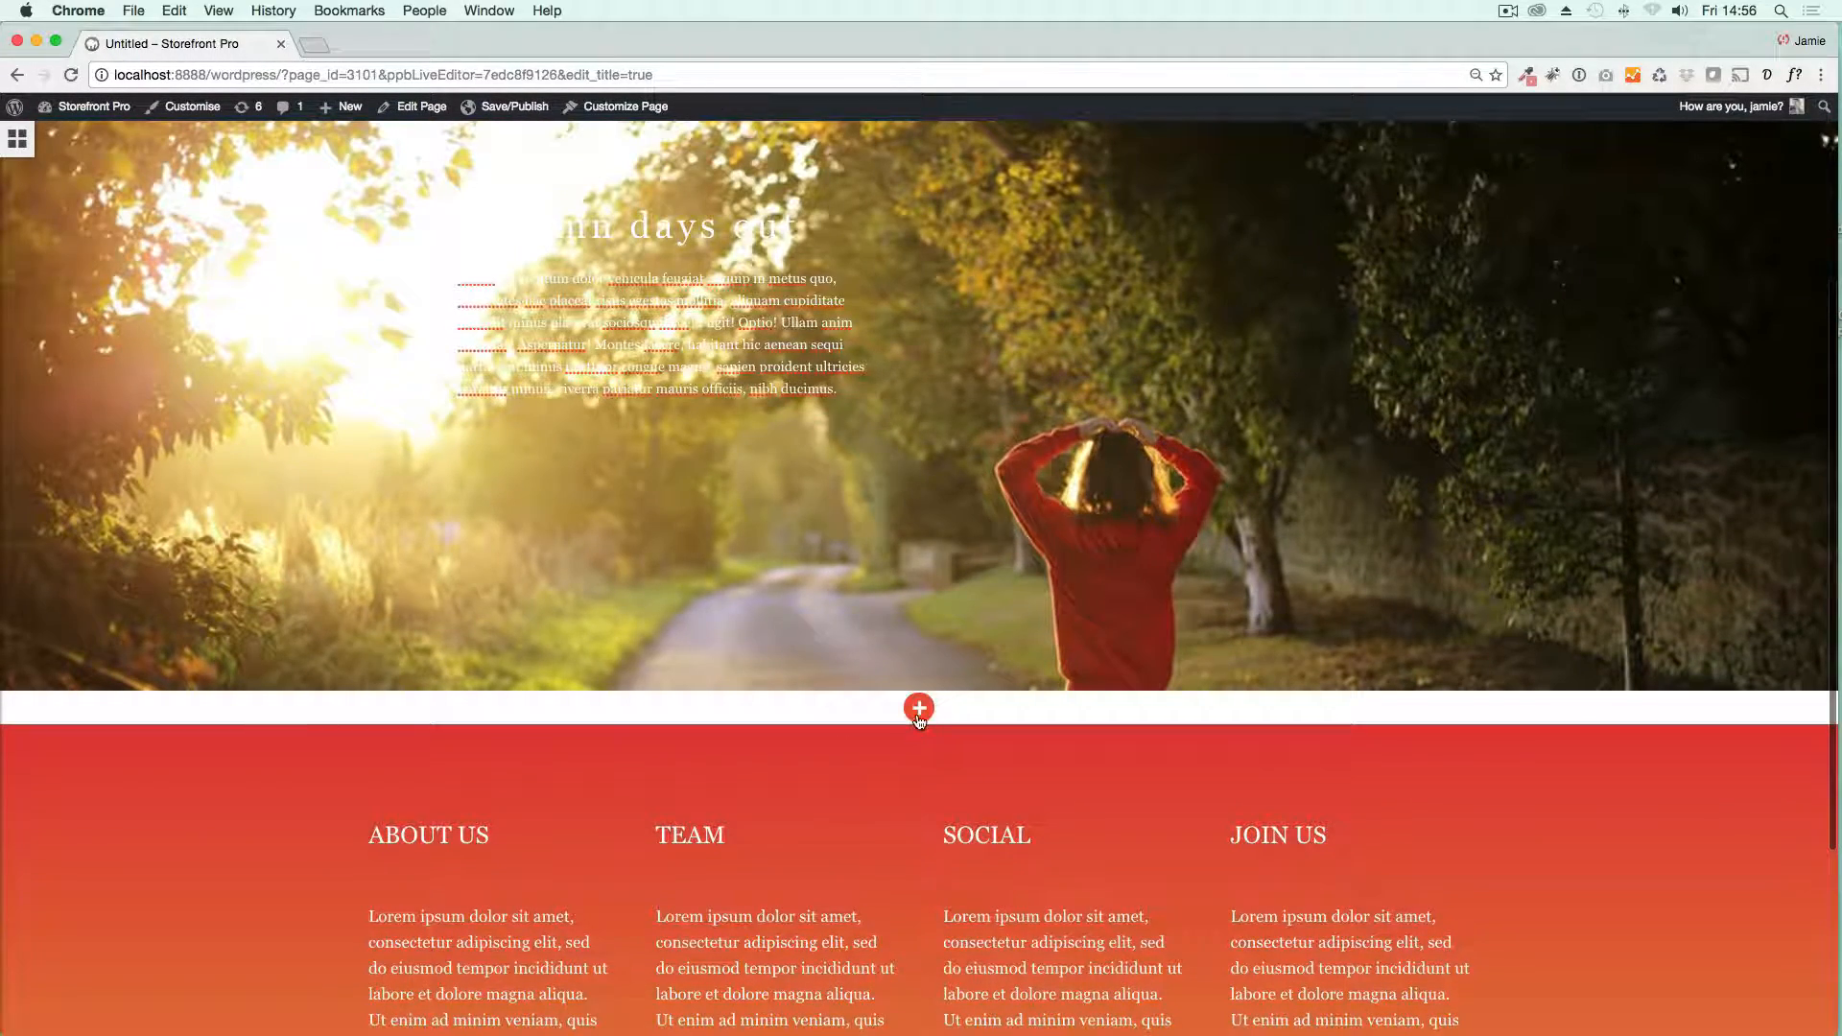
Step: Add a new three-column row below the hero row
left_click(919, 710)
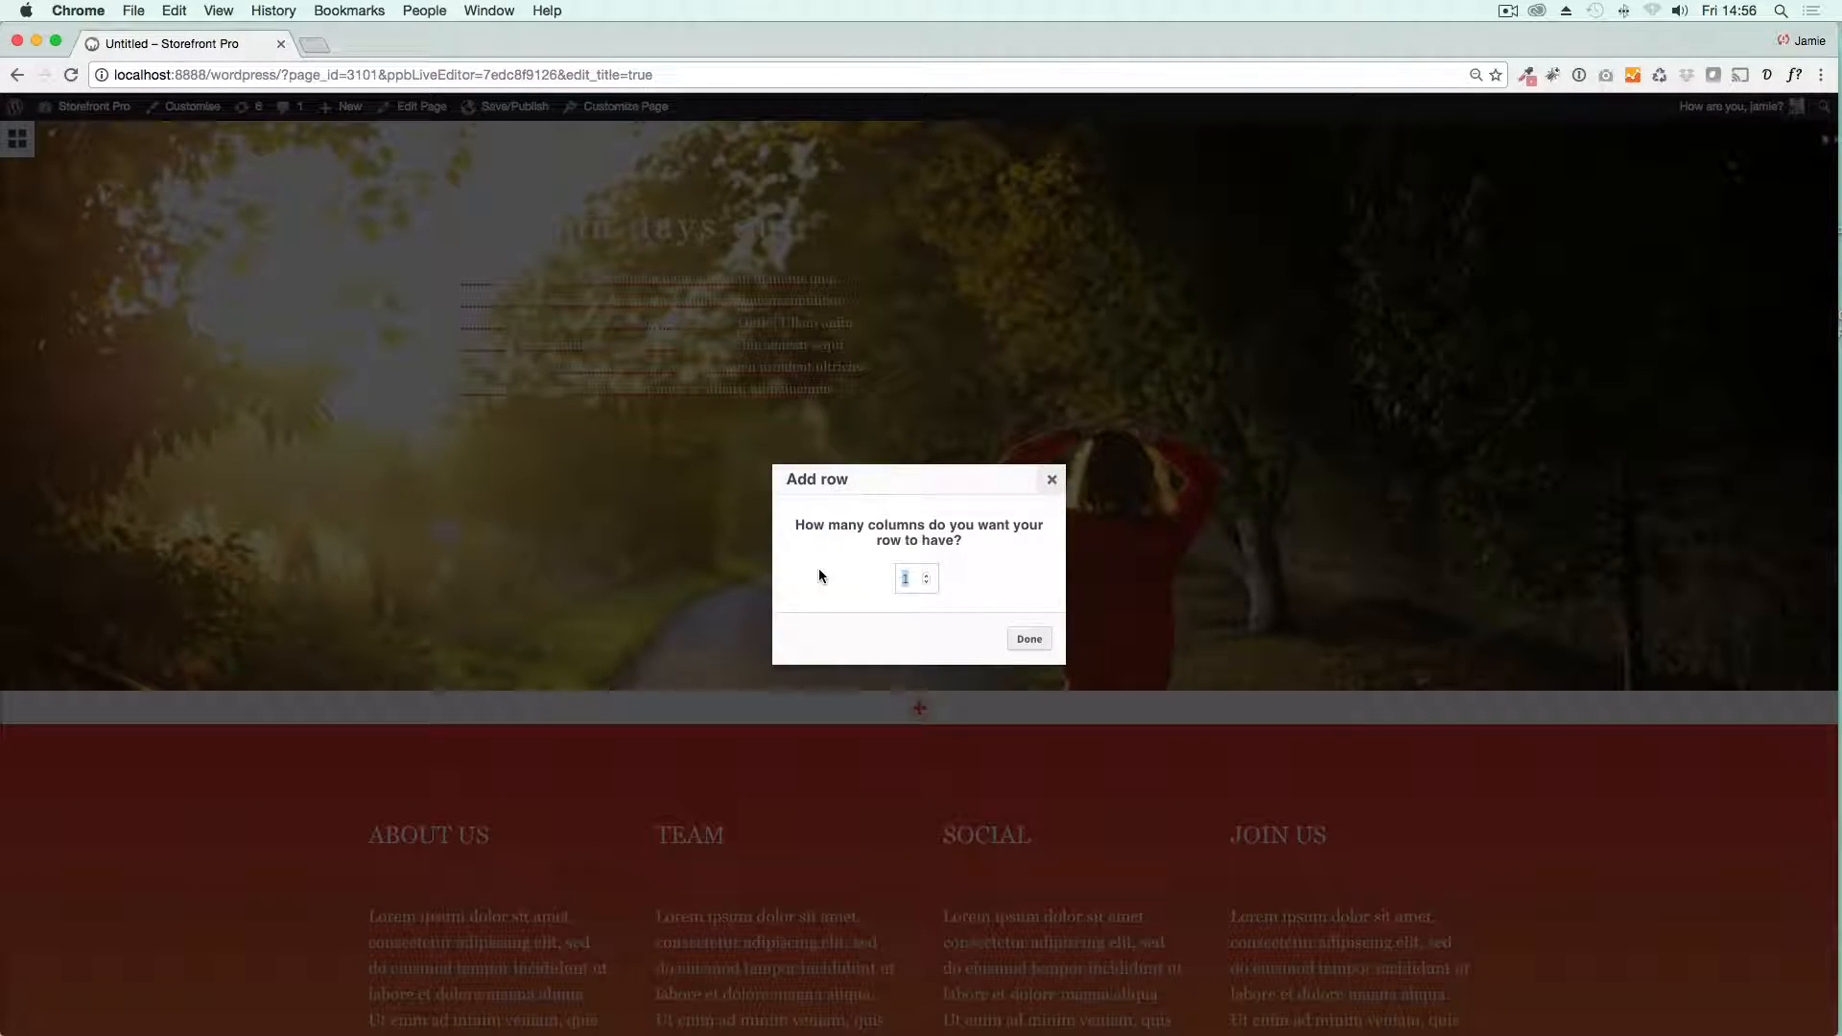
type("3")
left_click(1030, 639)
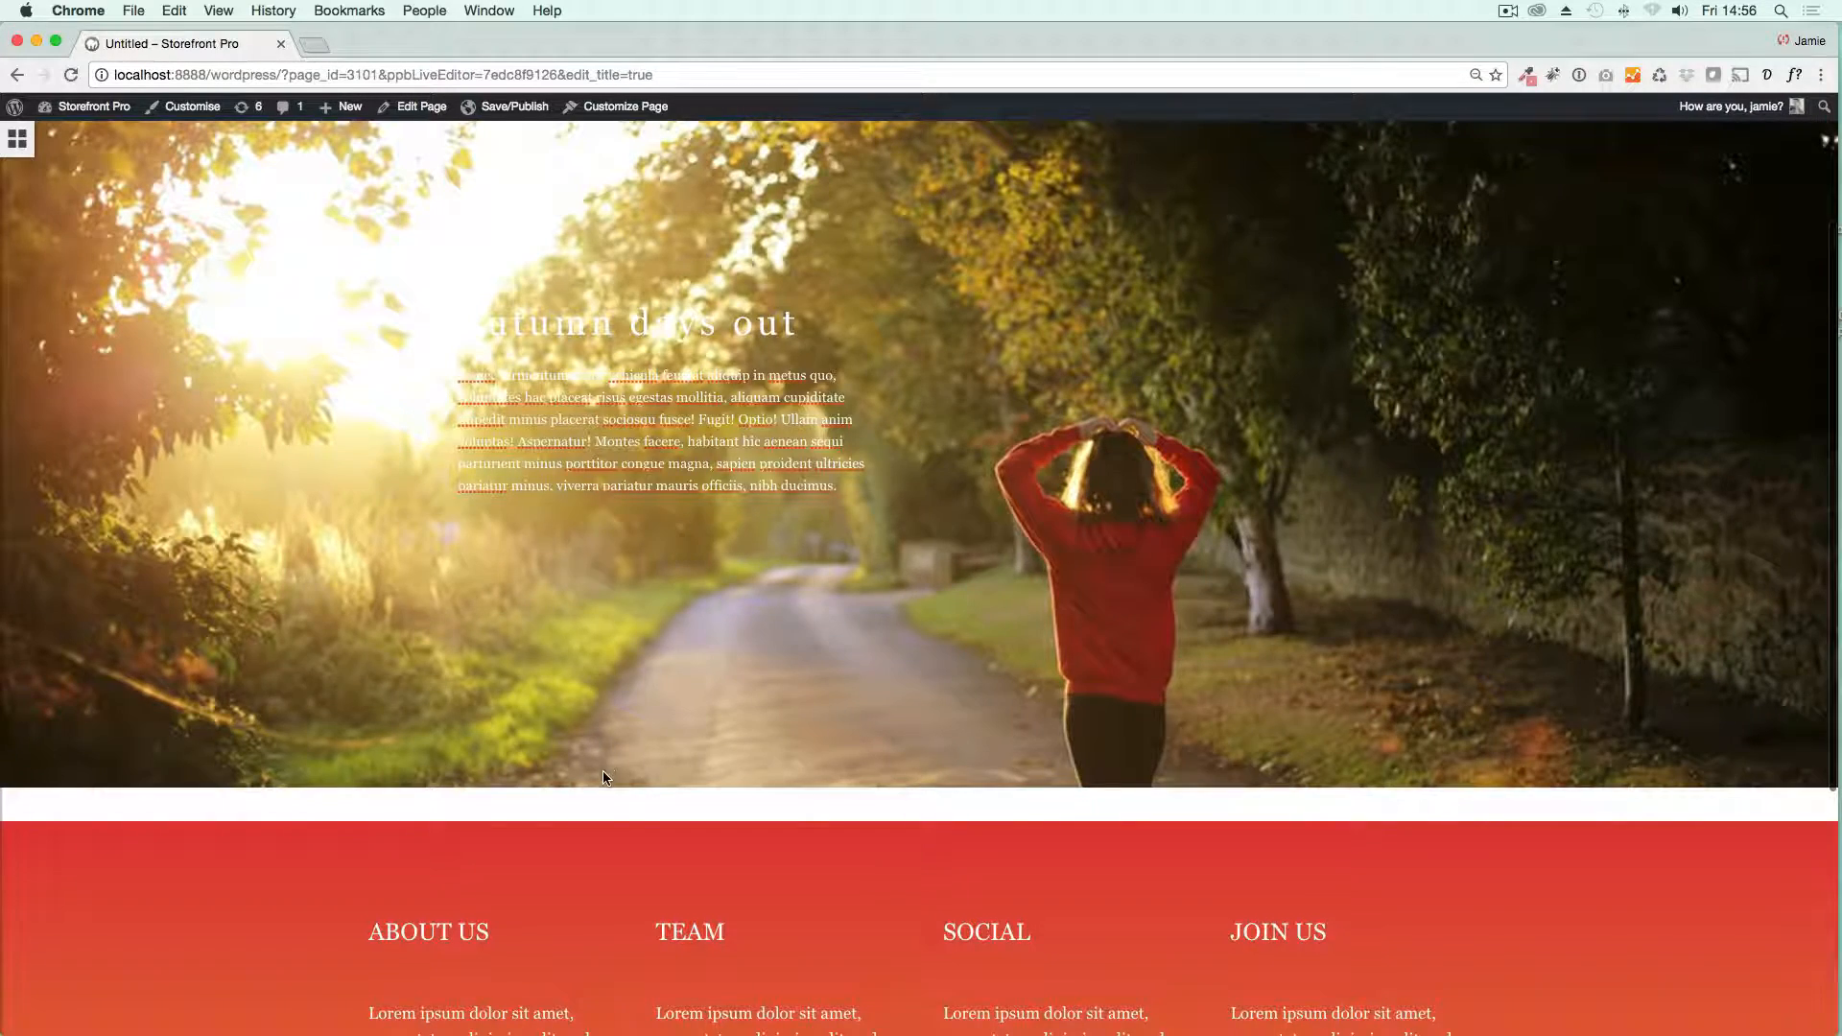
scroll(604, 772, "down", 4)
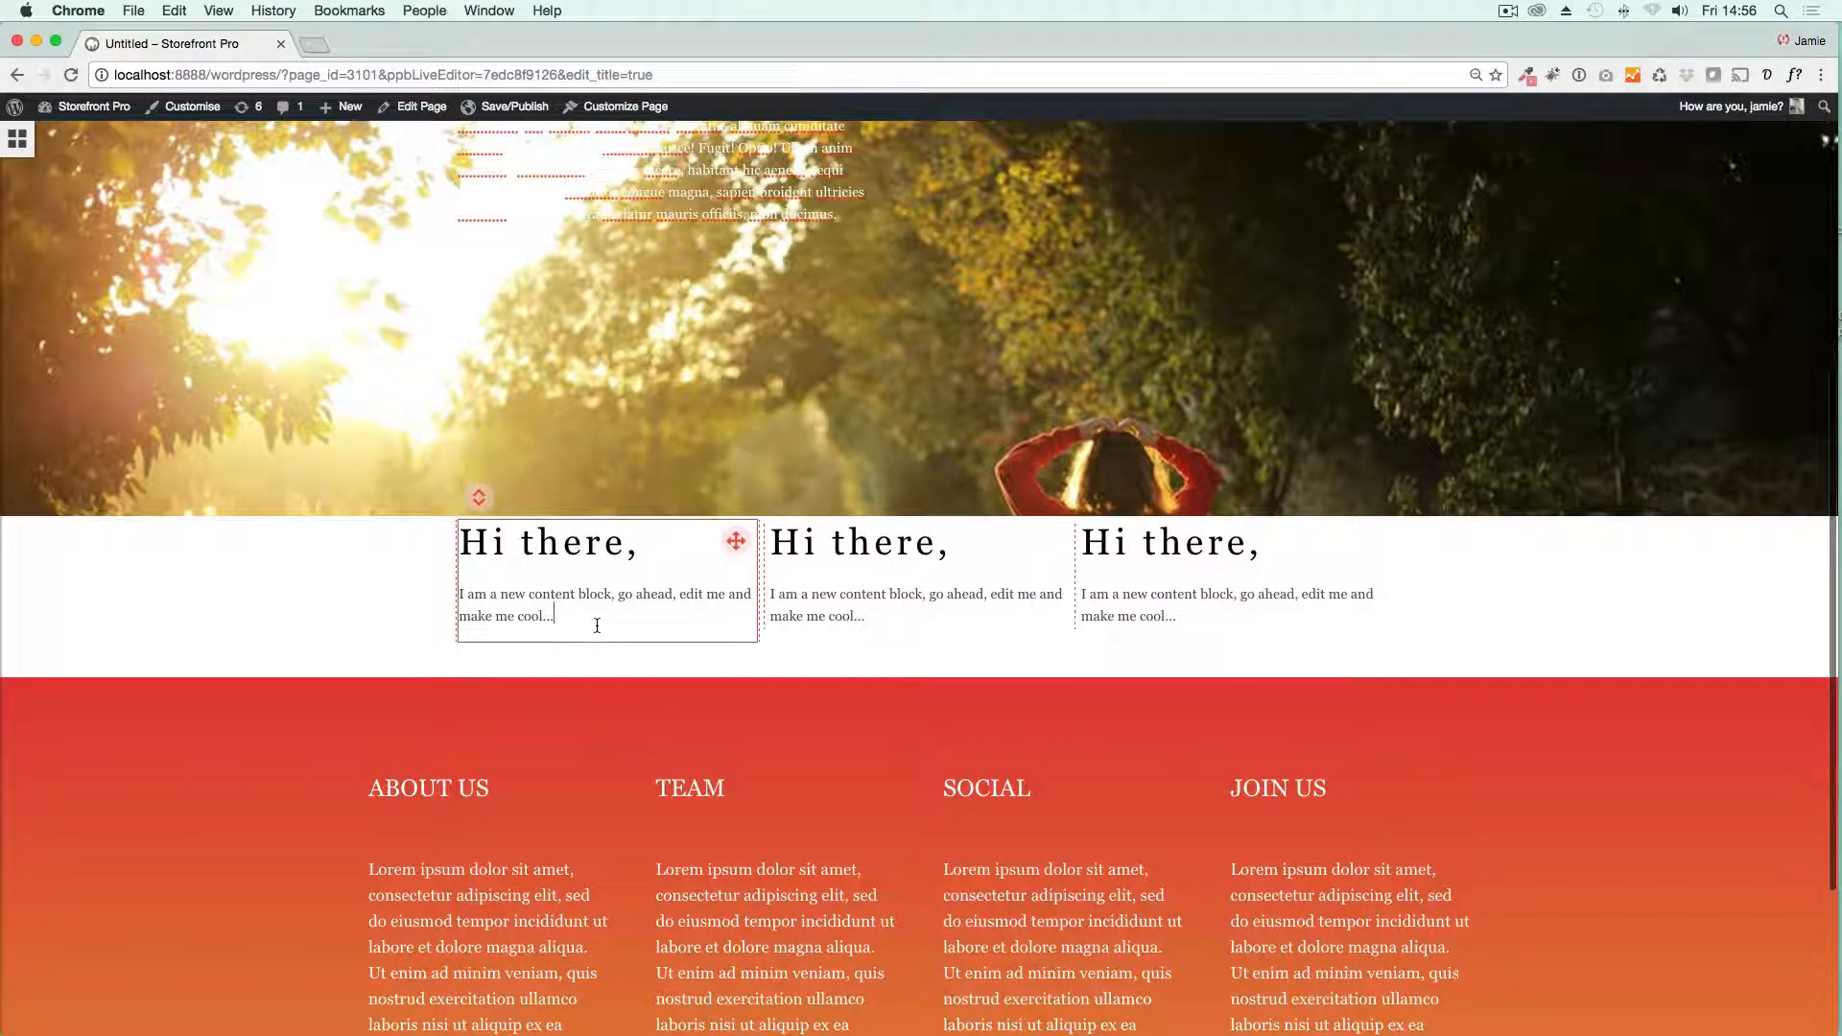
Step: Append the copied dummy paragraph to the placeholder sentence in each of the new row's three content blocks
key("super+v")
left_click(864, 617)
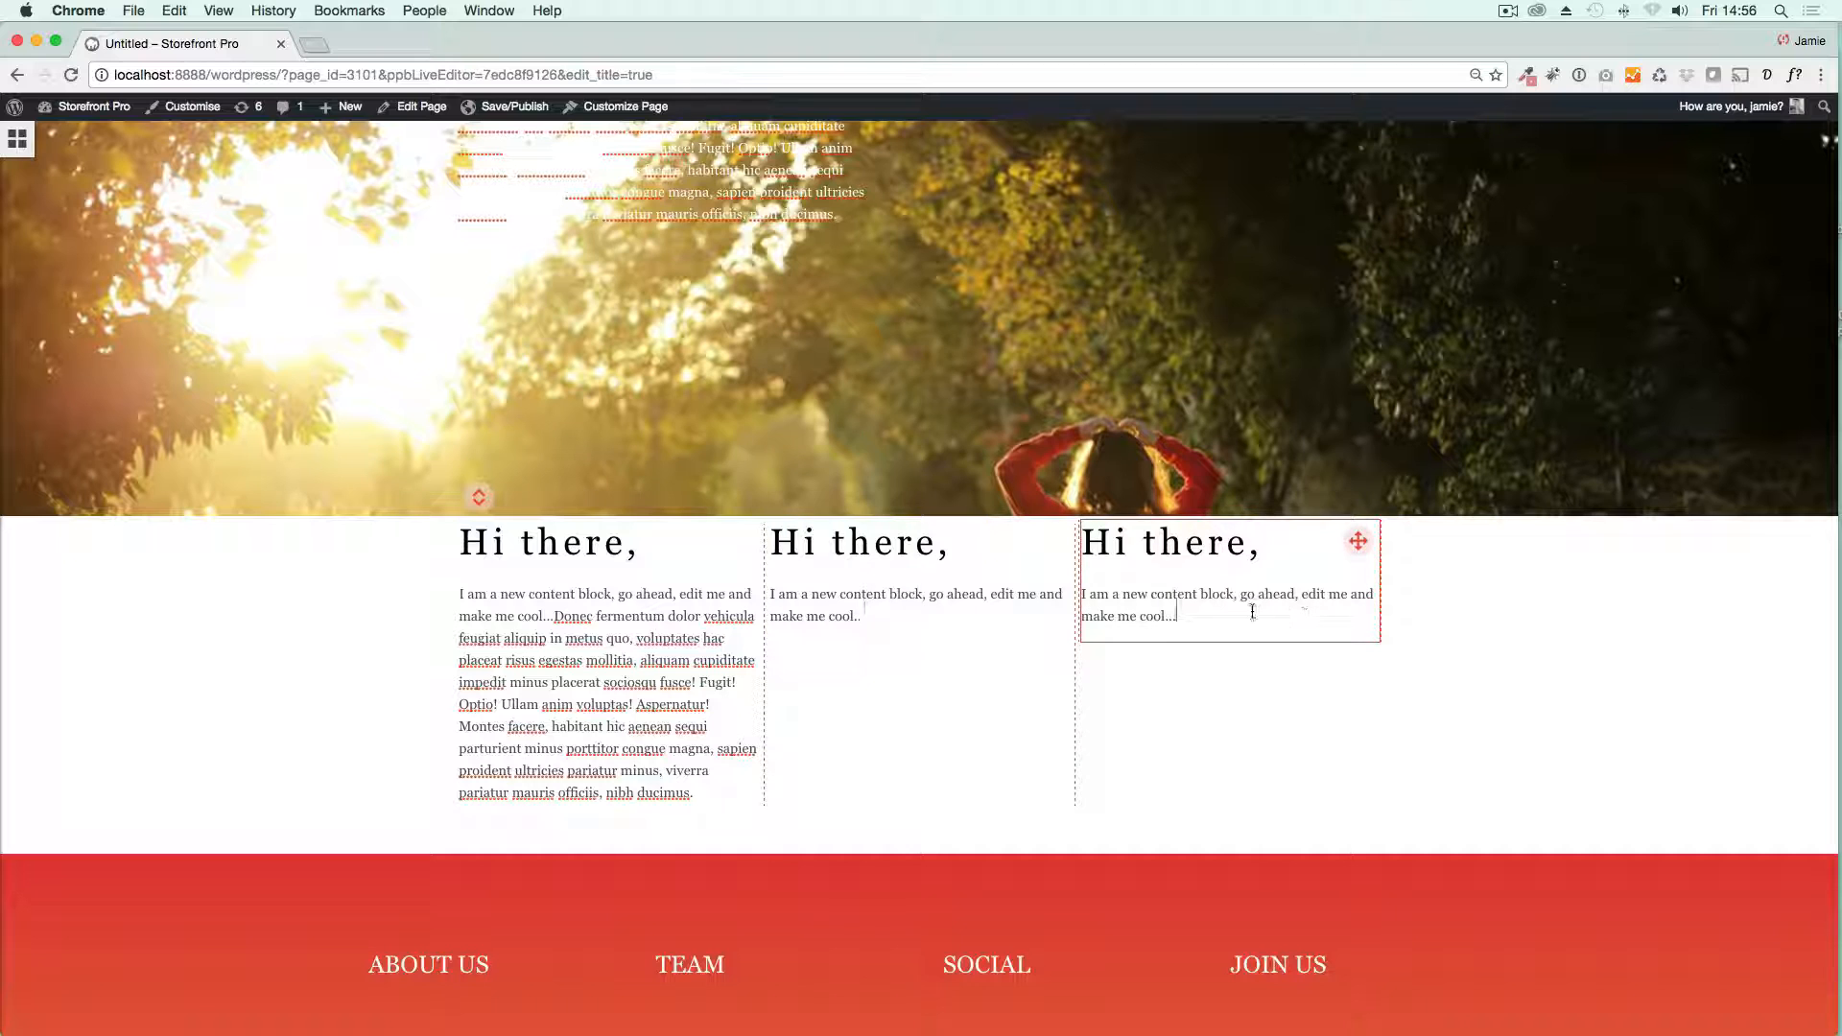
key("super+v")
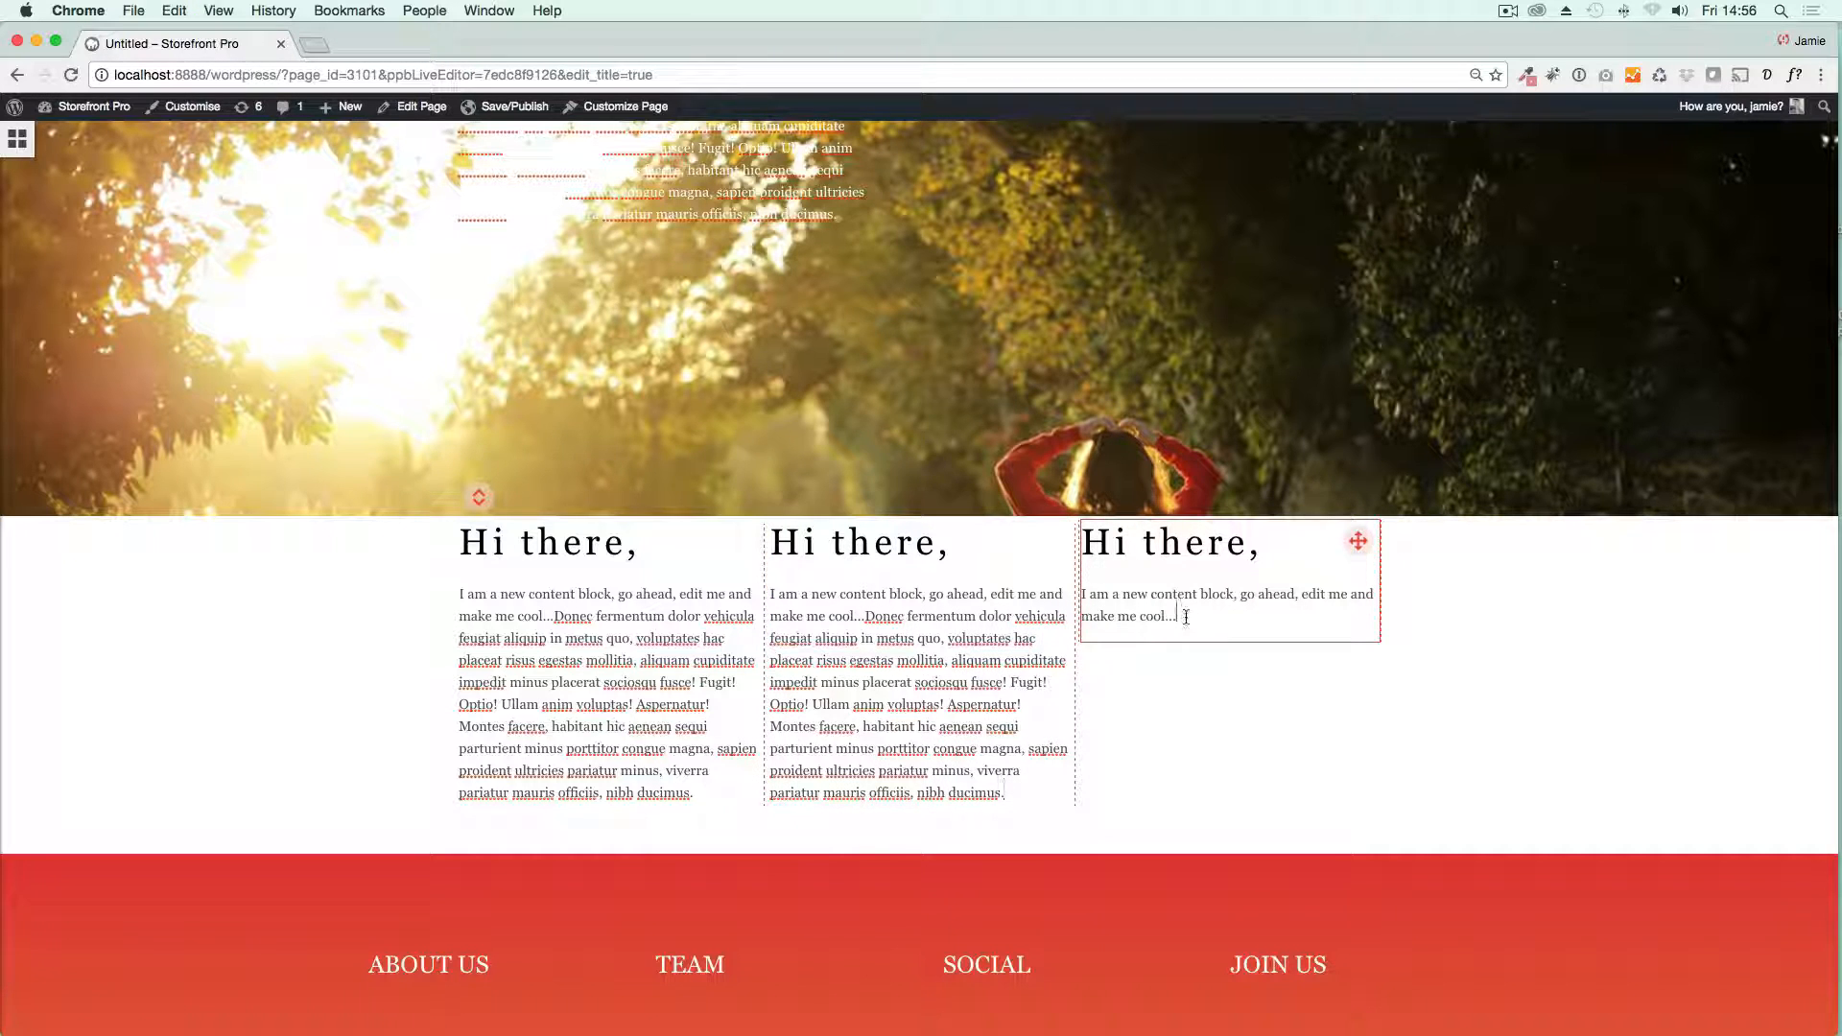
key("super+v")
Step: Delete the "Hi there," heading text from all three content blocks of the new row
left_click_drag(644, 544, 439, 549)
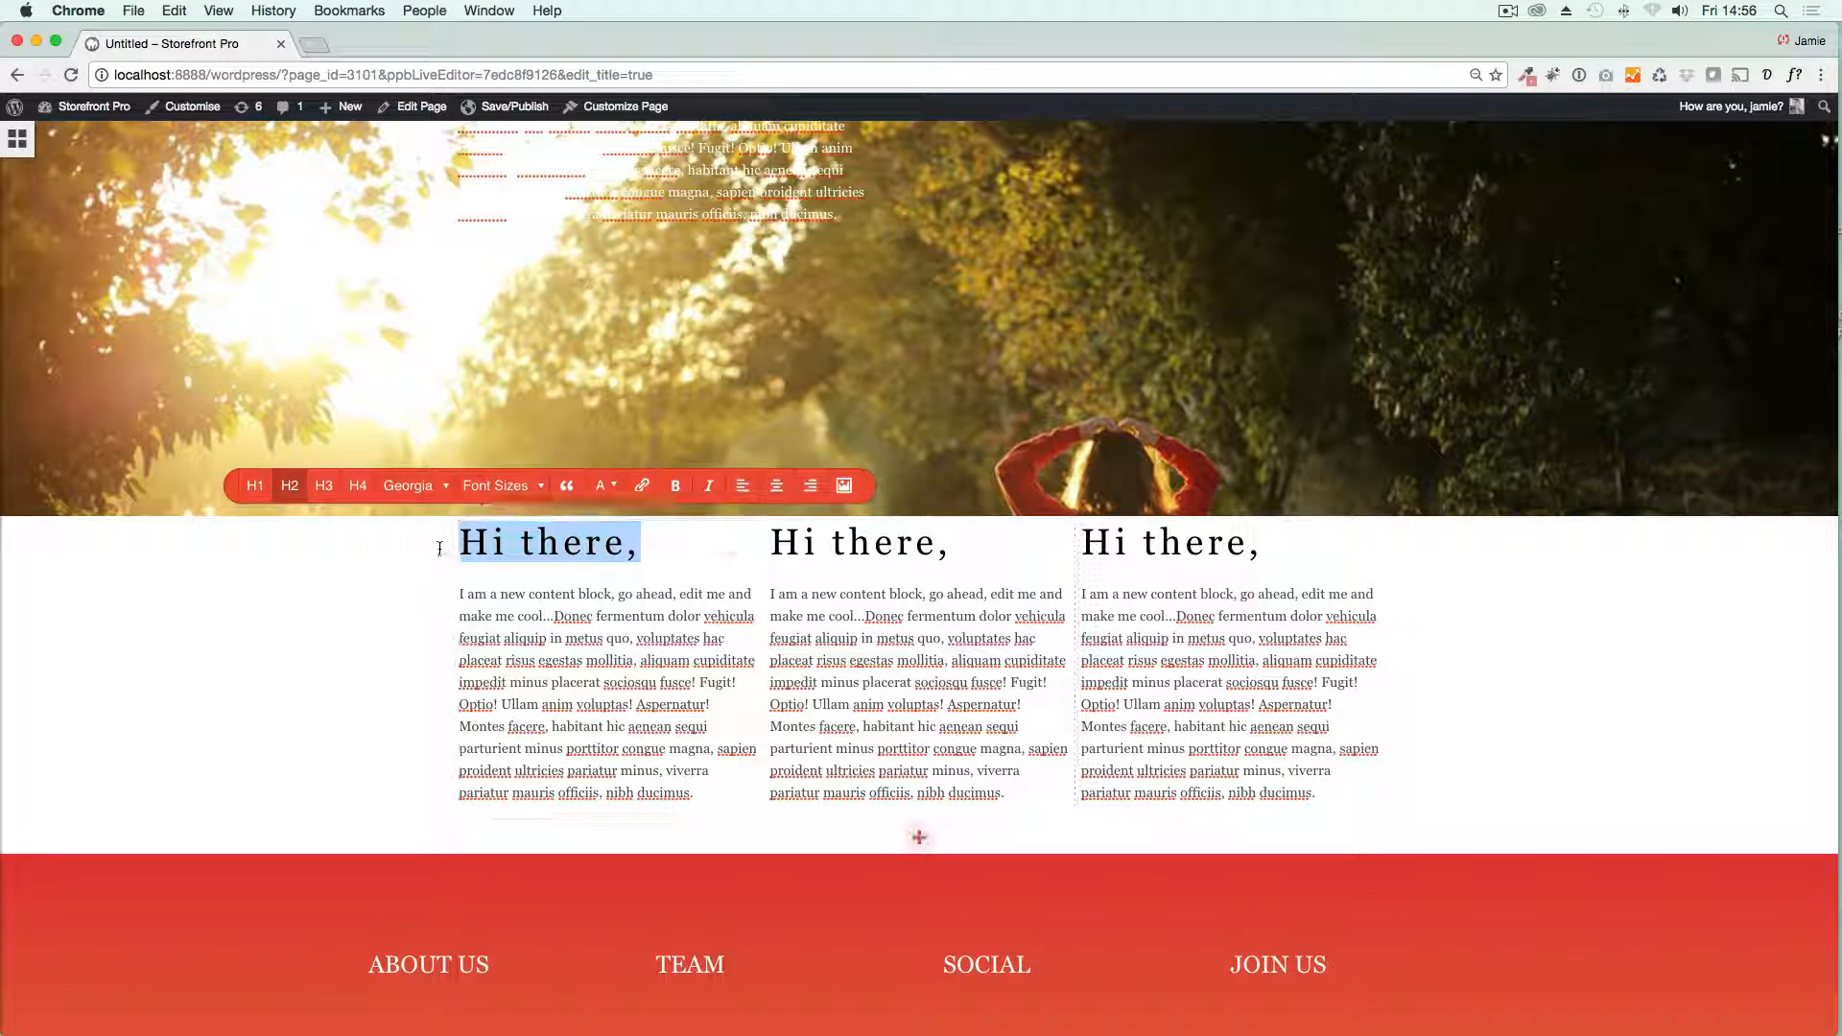
key("BackSpace")
left_click_drag(943, 542, 773, 544)
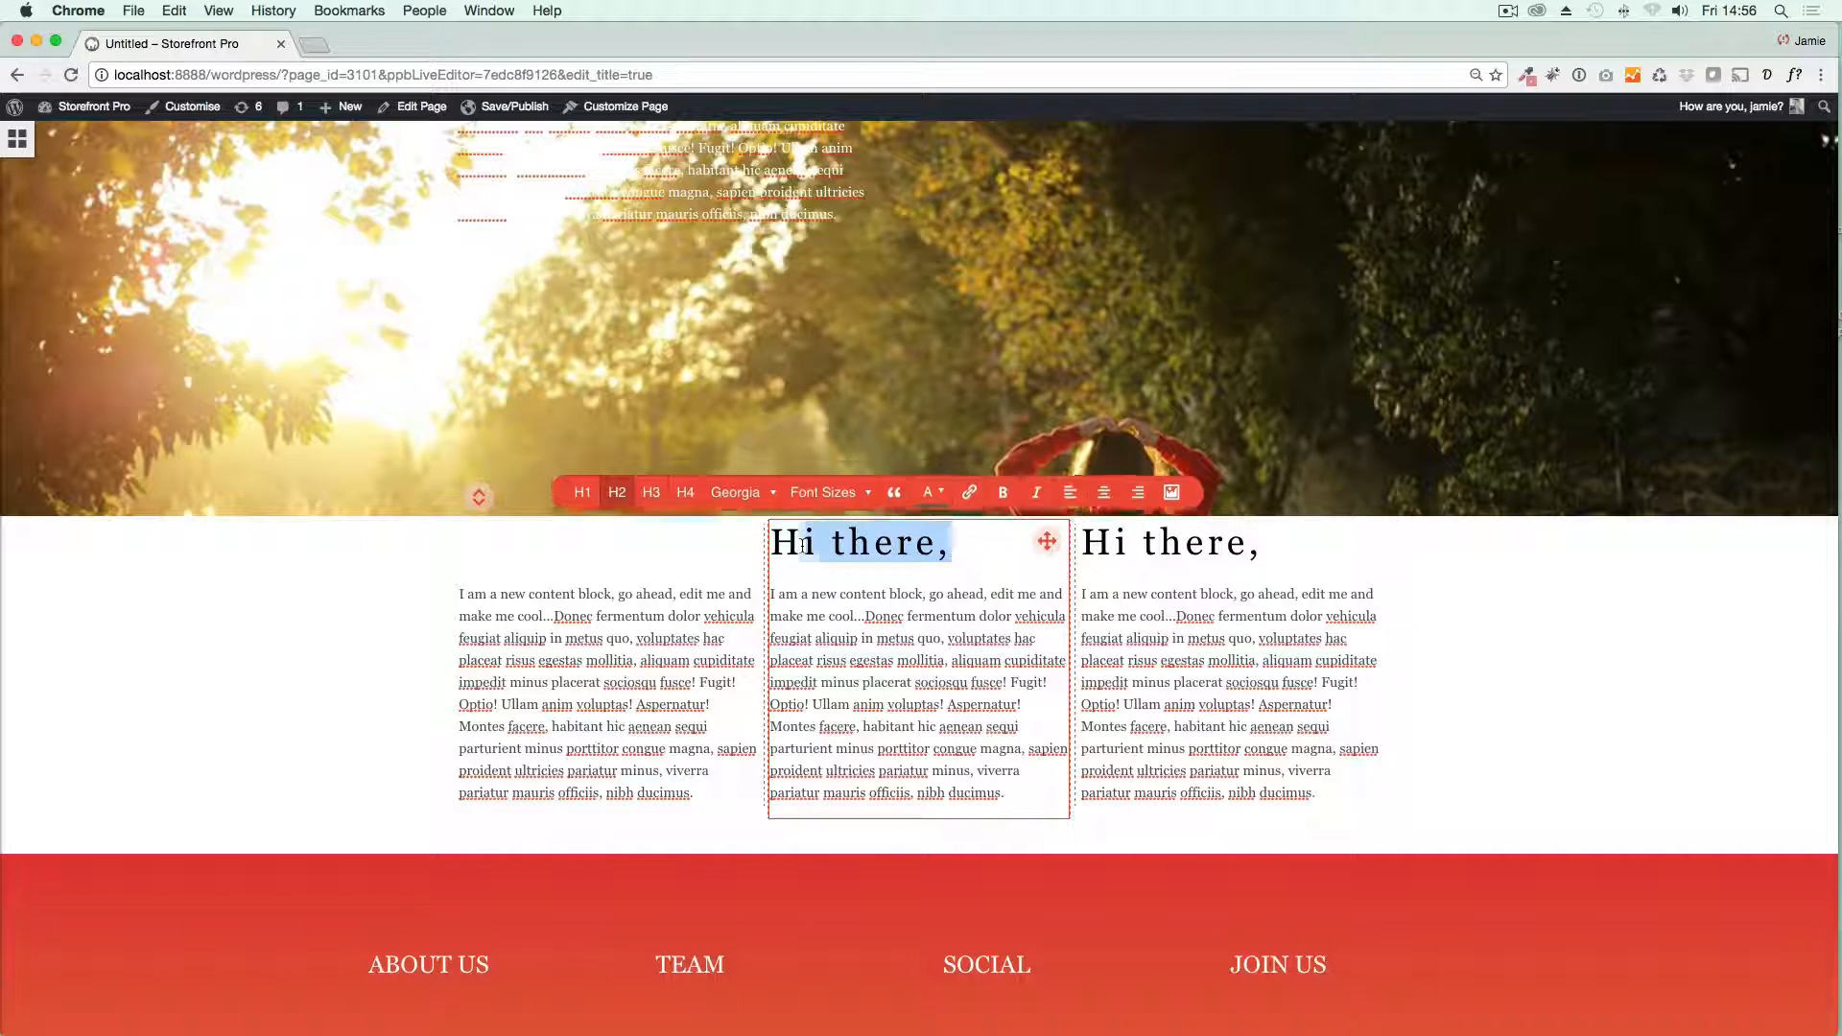
key("BackSpace")
left_click_drag(1263, 535, 1082, 544)
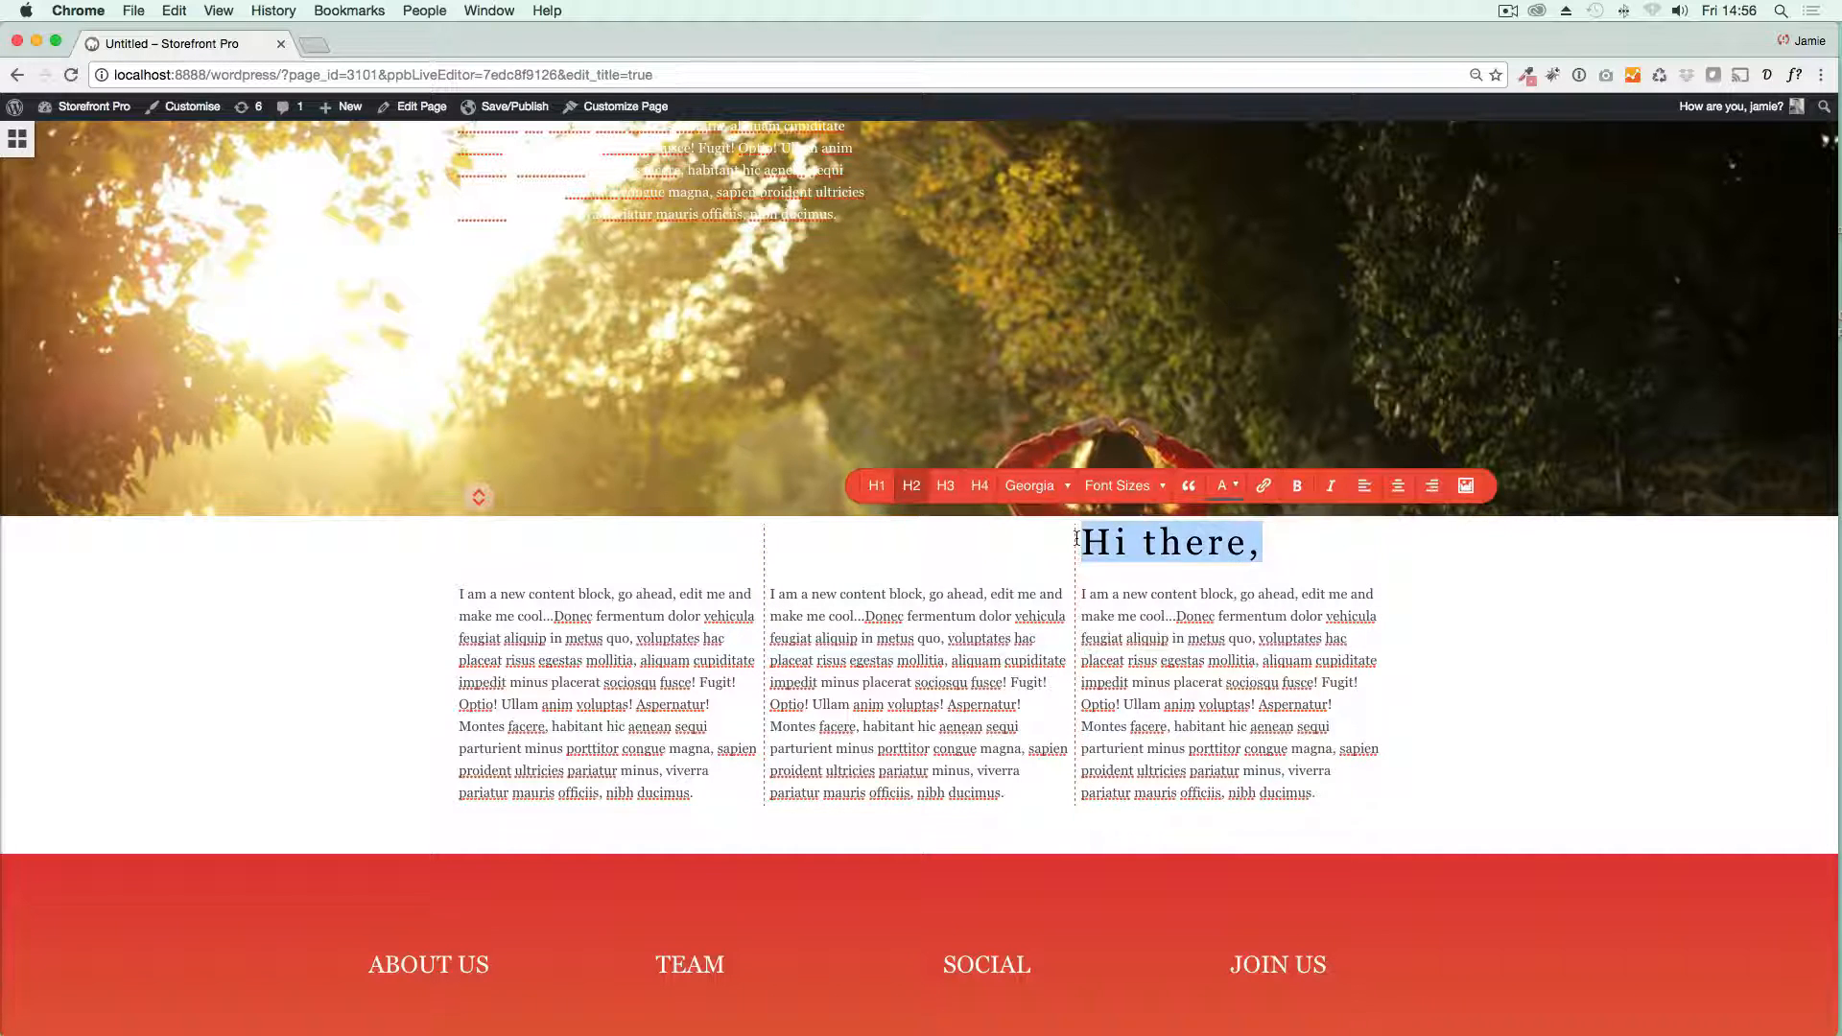
key("BackSpace")
Step: Insert a 160 px Android icon above the text in the row's first column
left_click(465, 542)
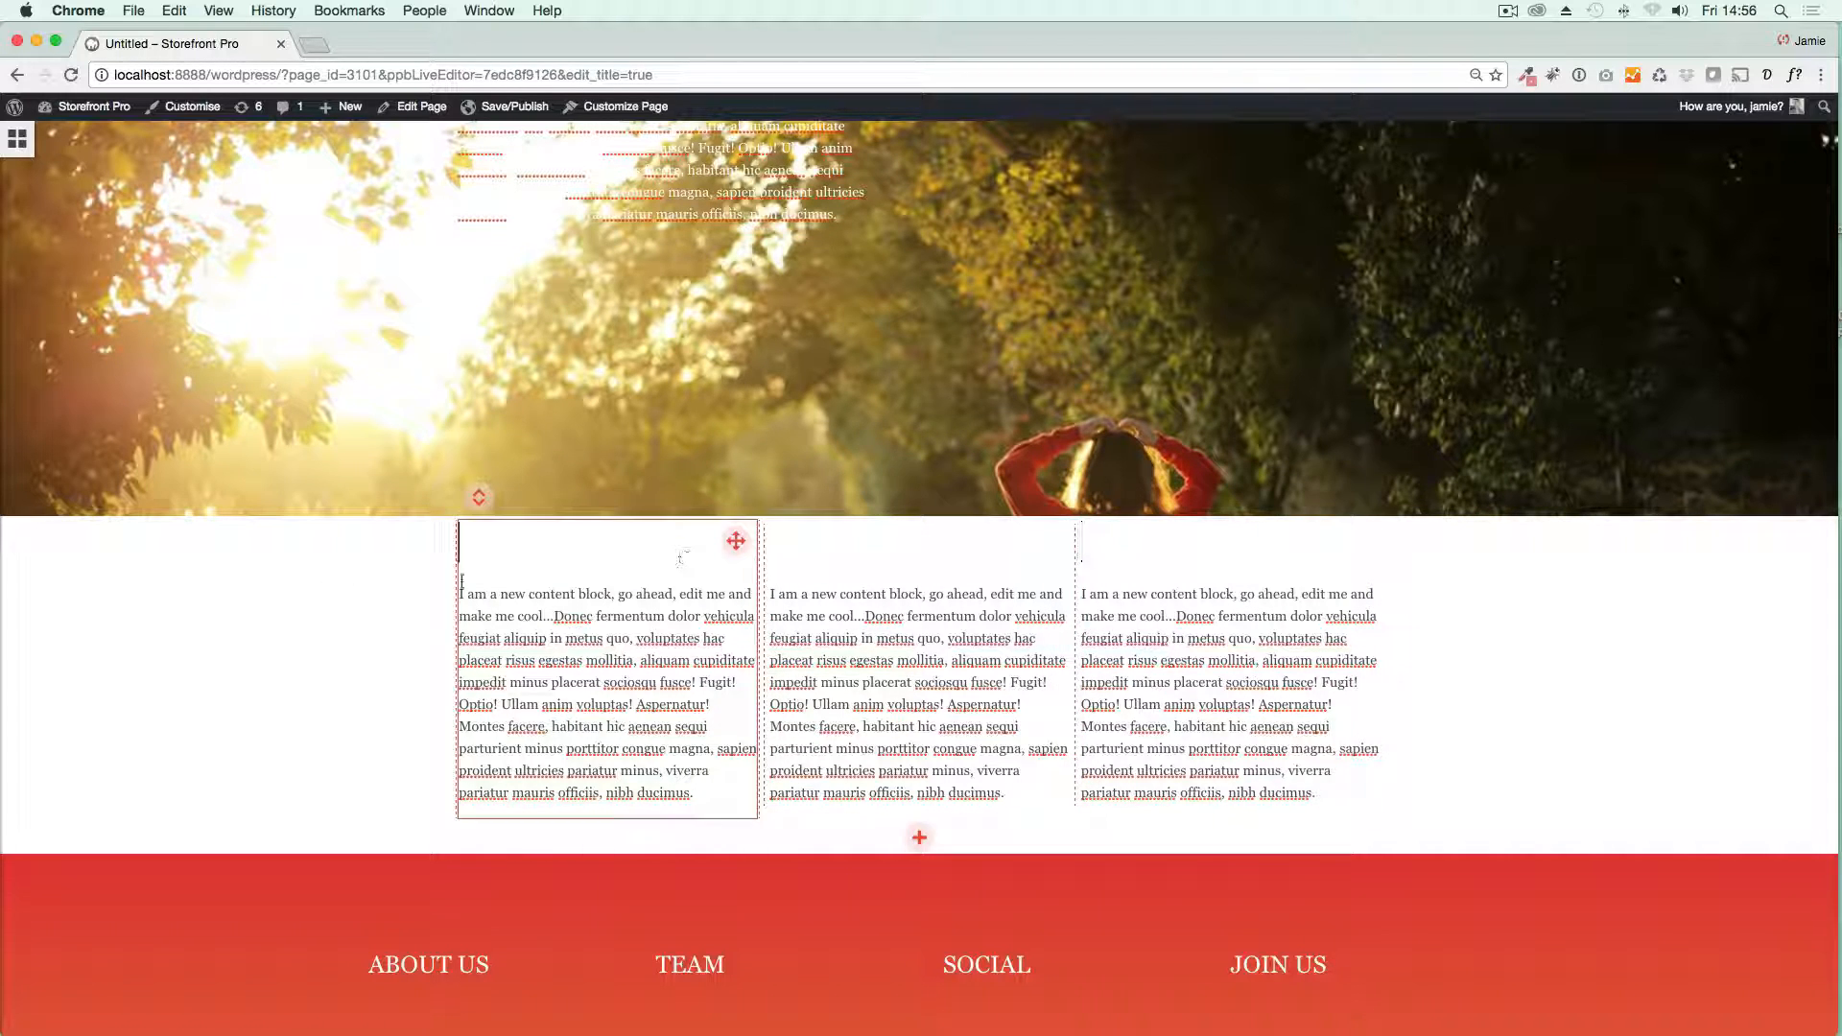
left_click(17, 144)
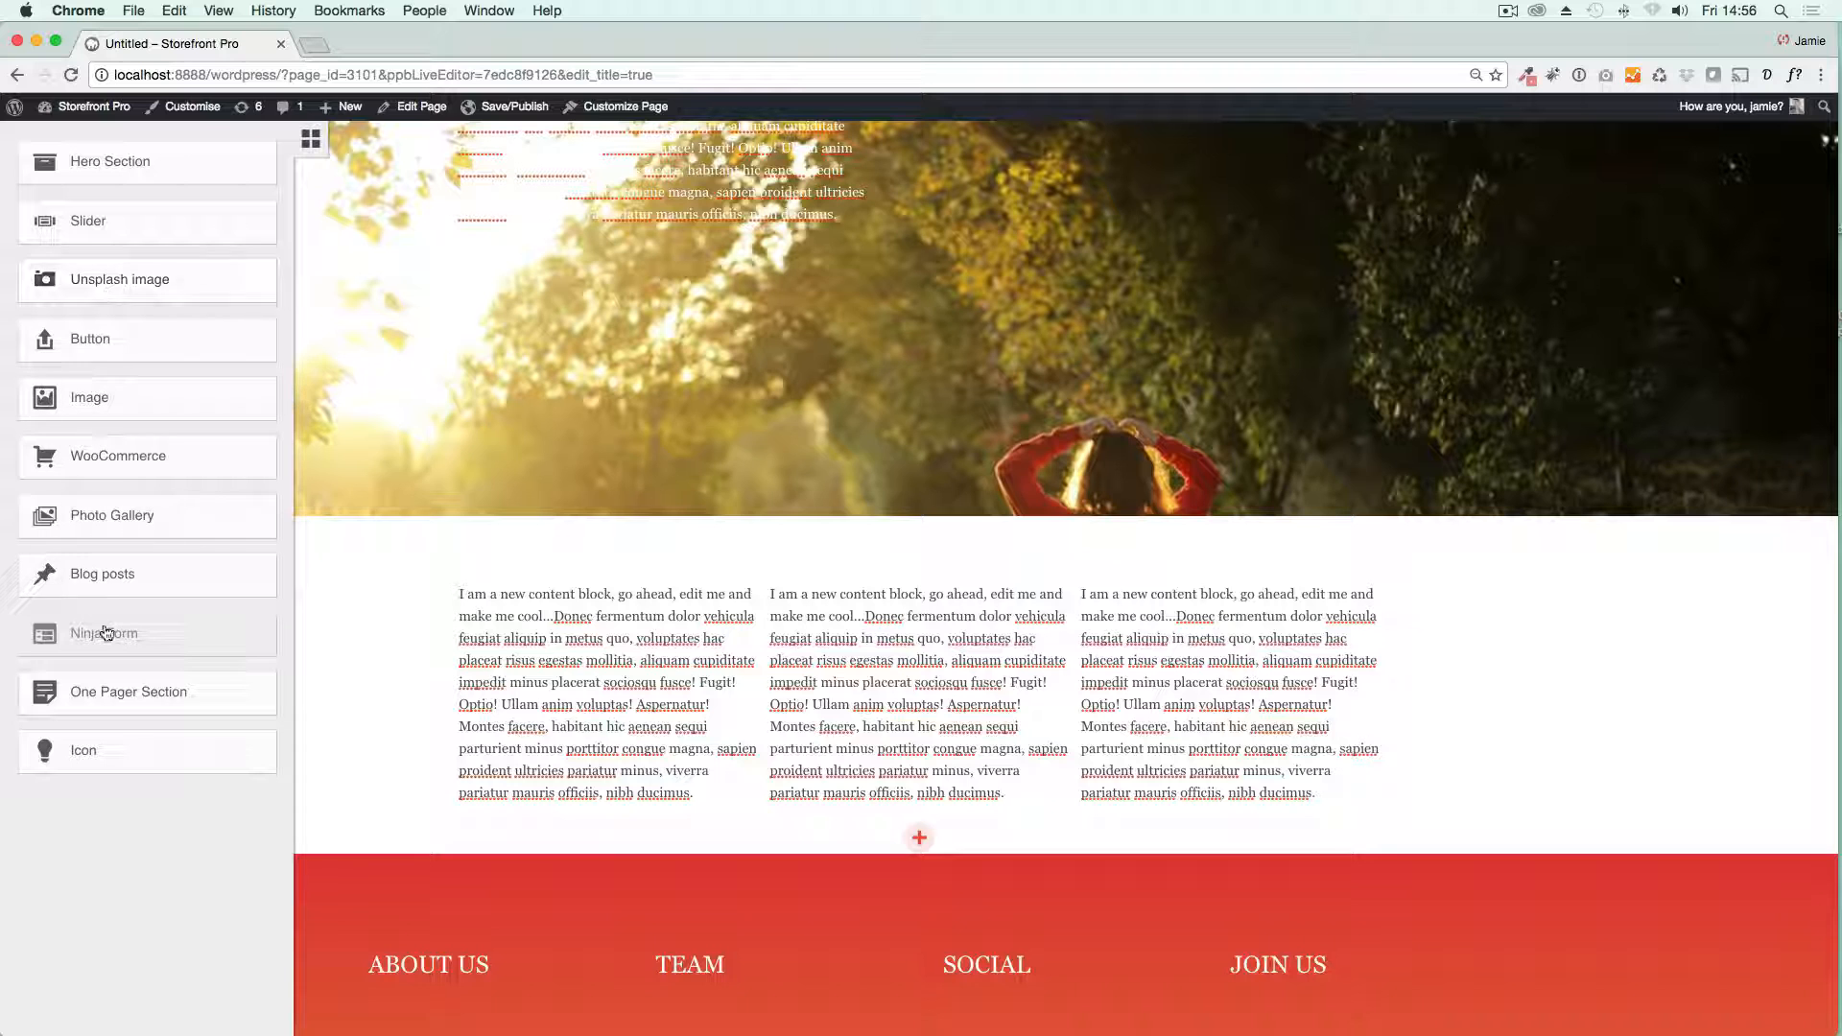
left_click_drag(116, 761, 585, 588)
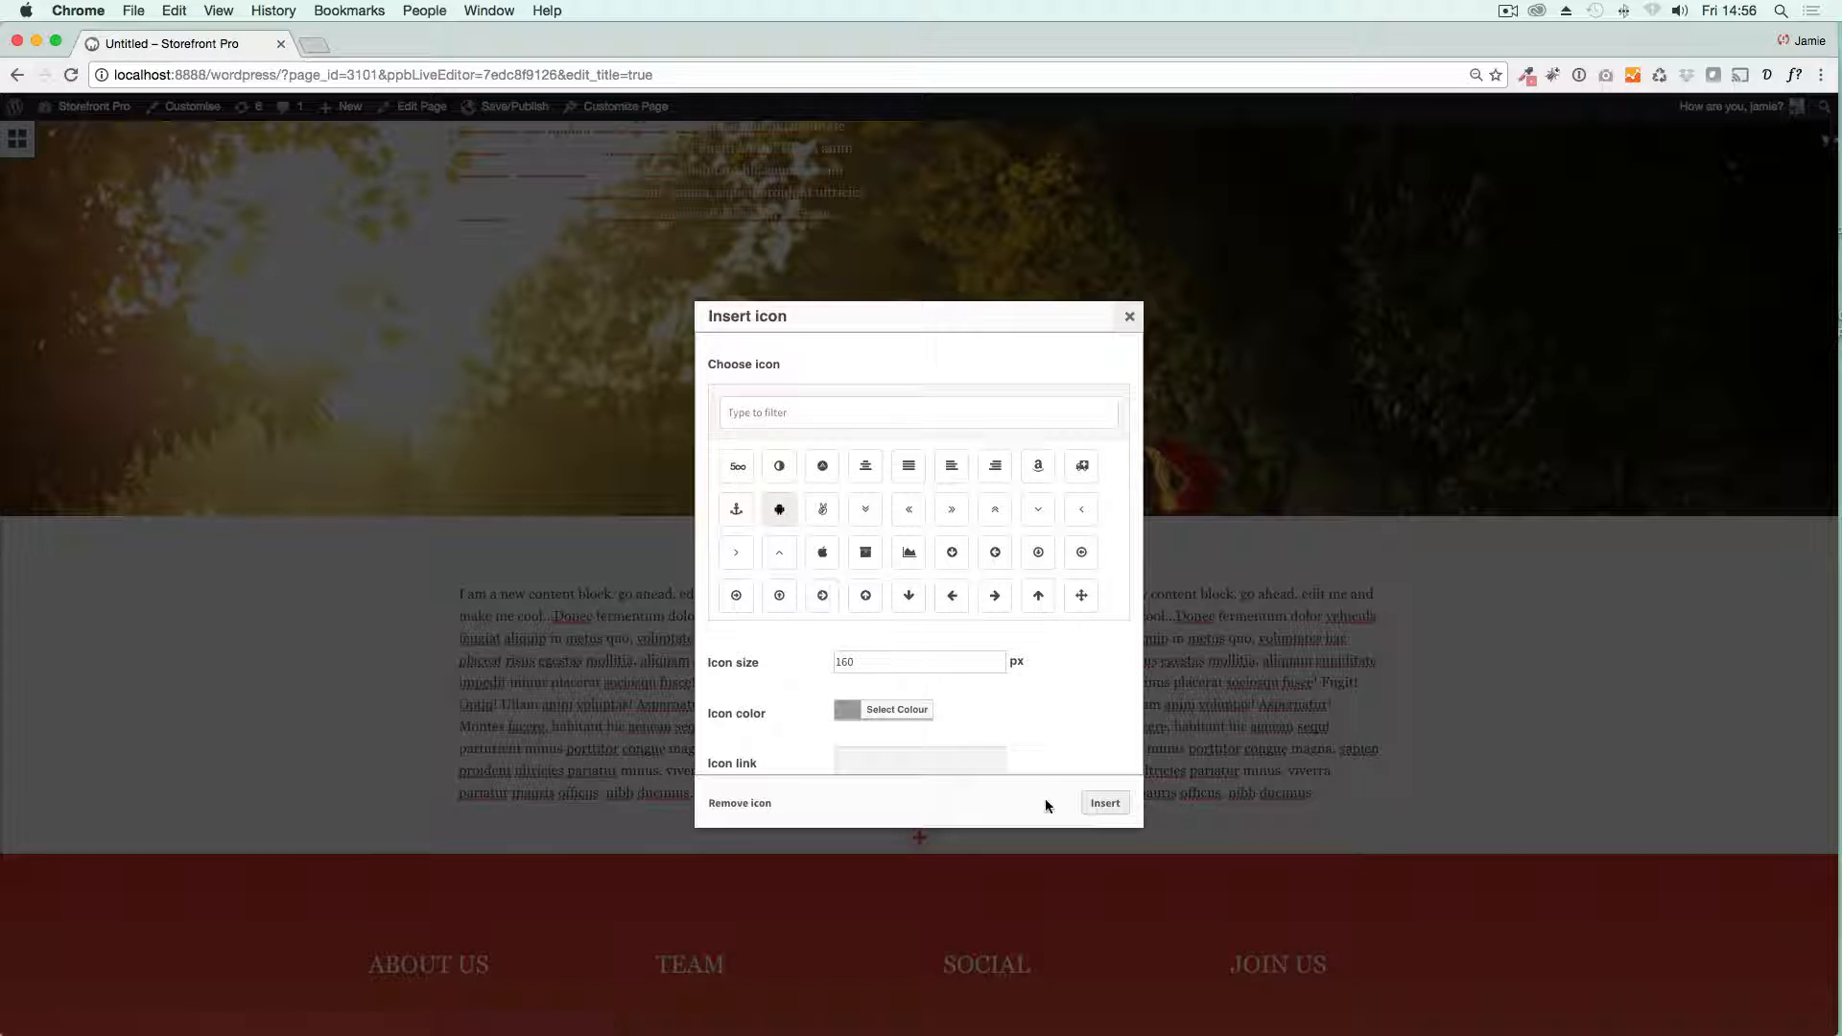
scroll(962, 615, "down", 3)
scroll(961, 614, "up", 5)
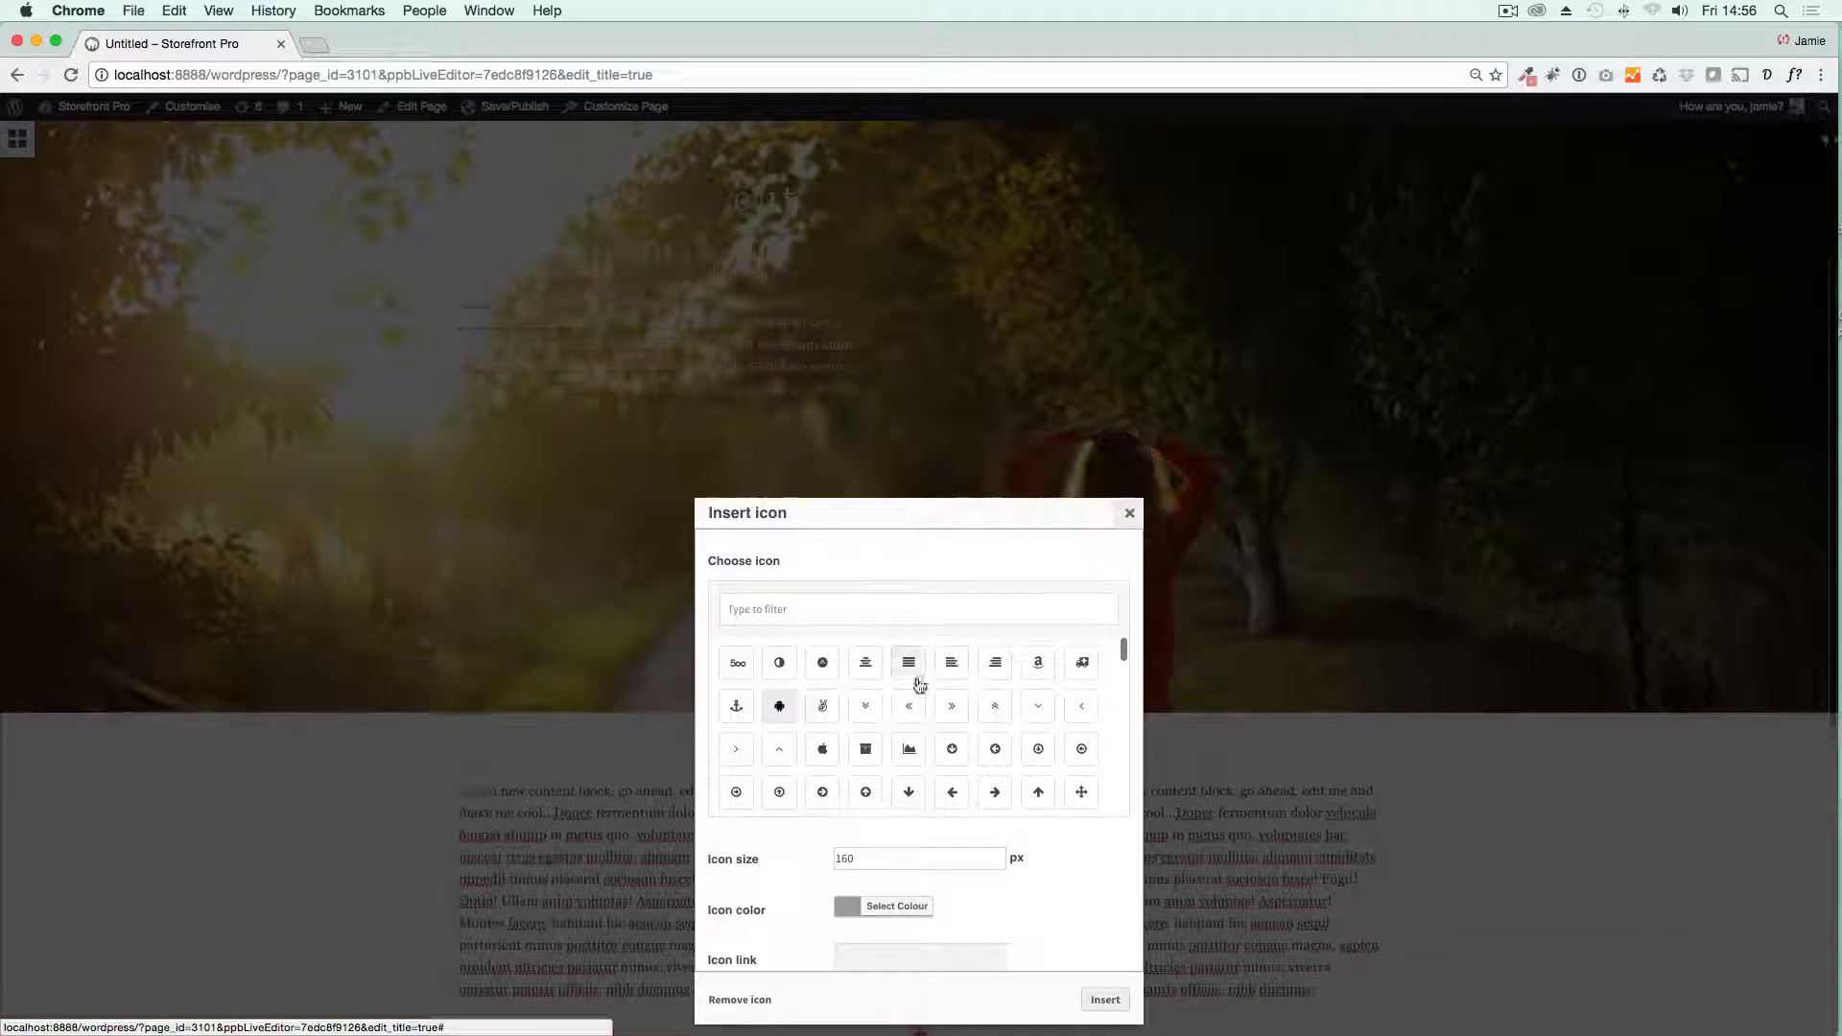
scroll(923, 709, "down", 2)
left_click(1106, 1006)
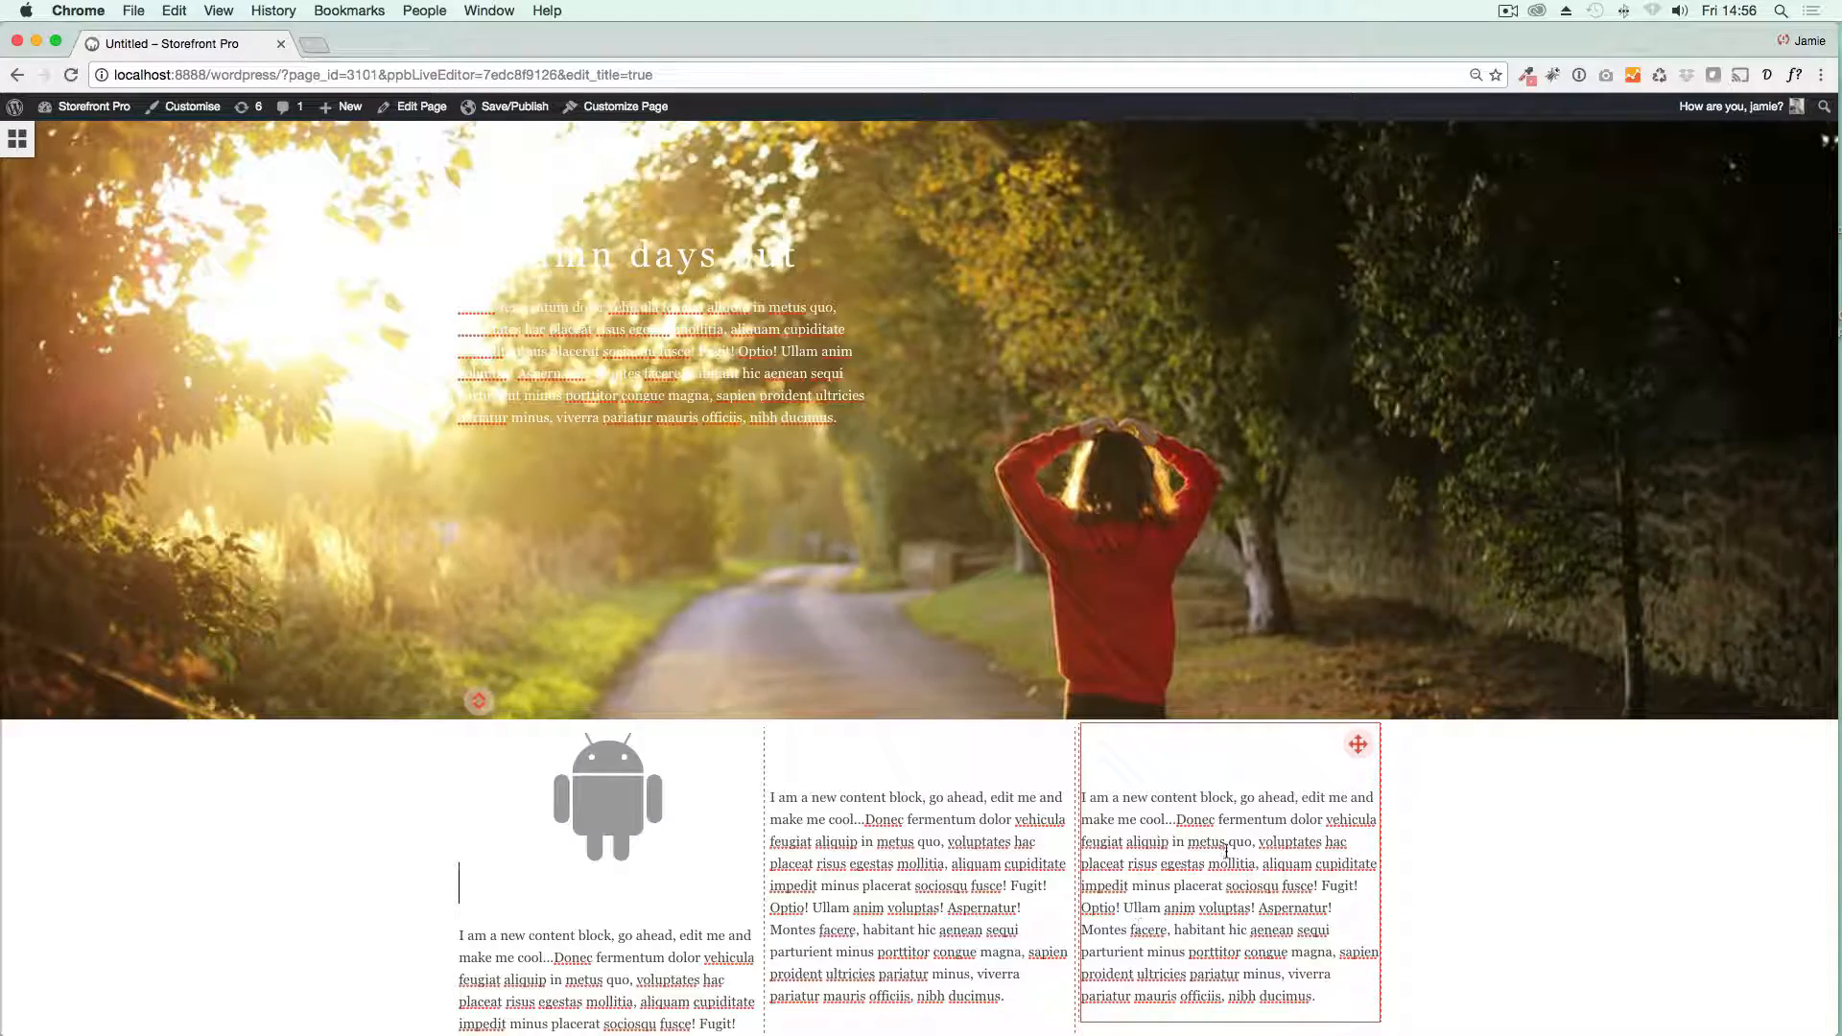
Step: Sample the pink of the site's top header bar, #DD7E7E, with the browser's colour picker extension
scroll(1230, 857, "down", 3)
scroll(576, 595, "up", 5)
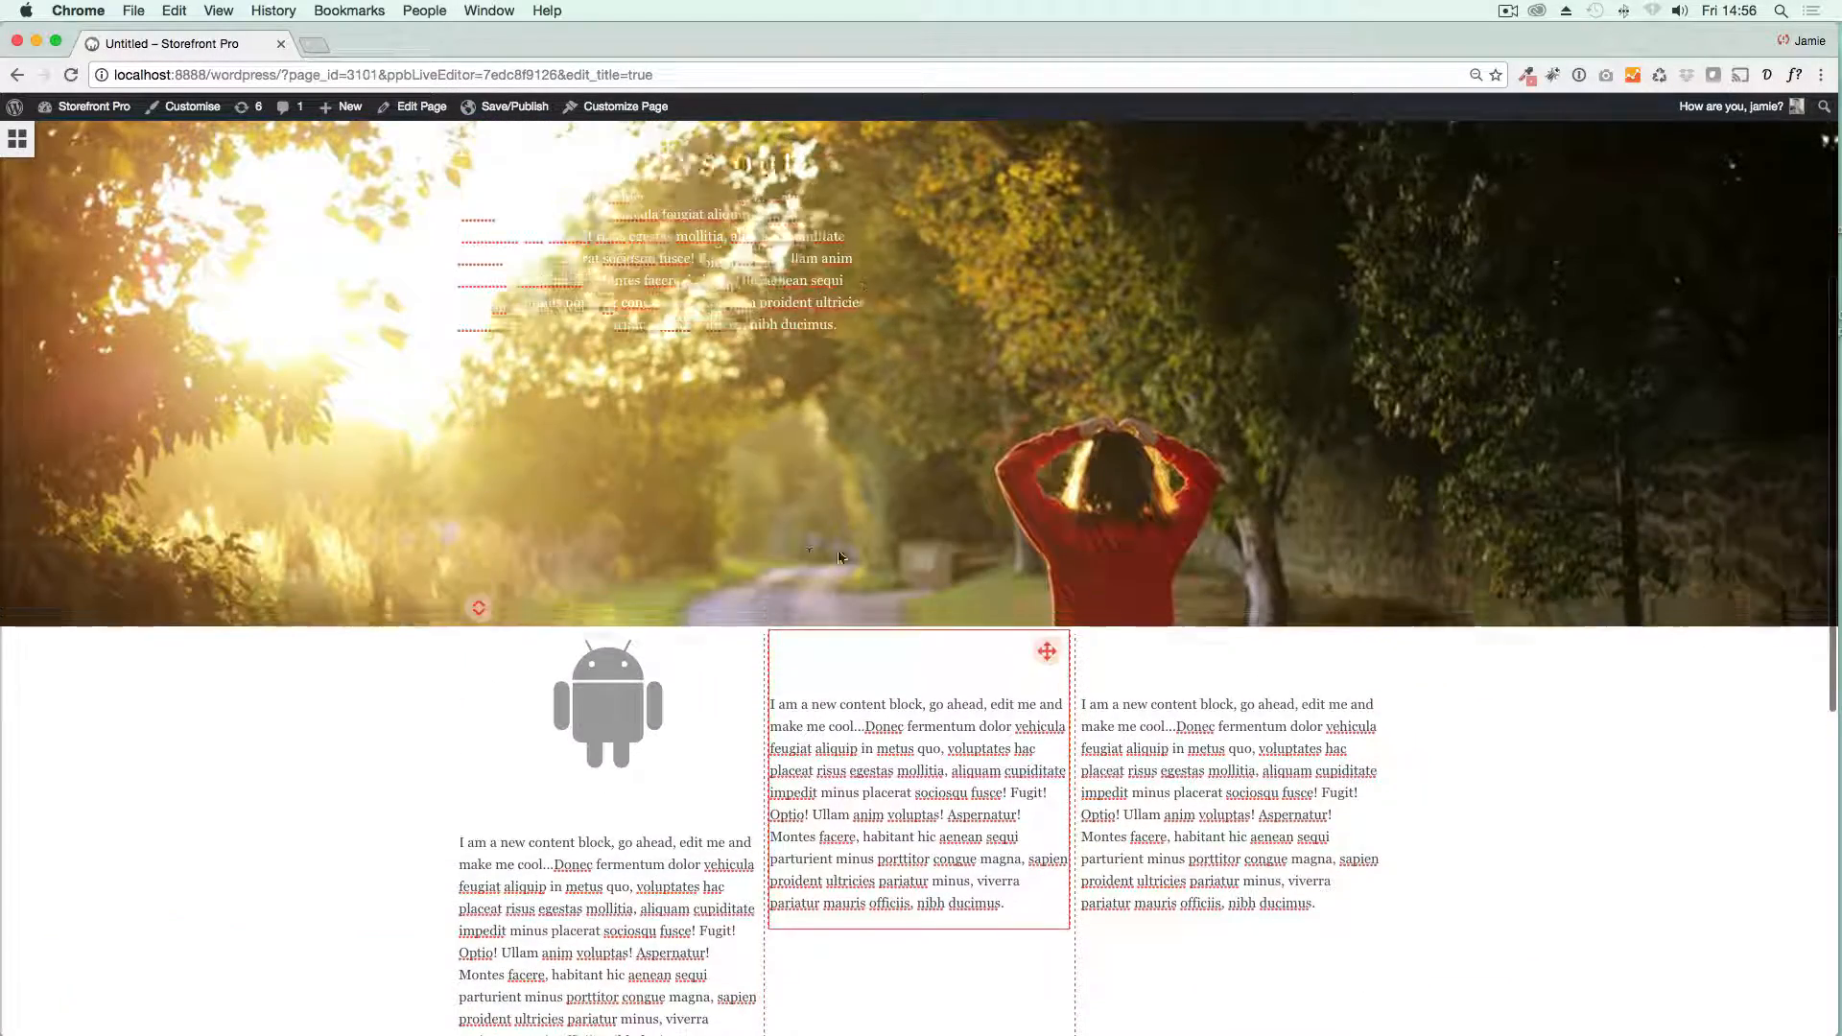
scroll(994, 500, "up", 2)
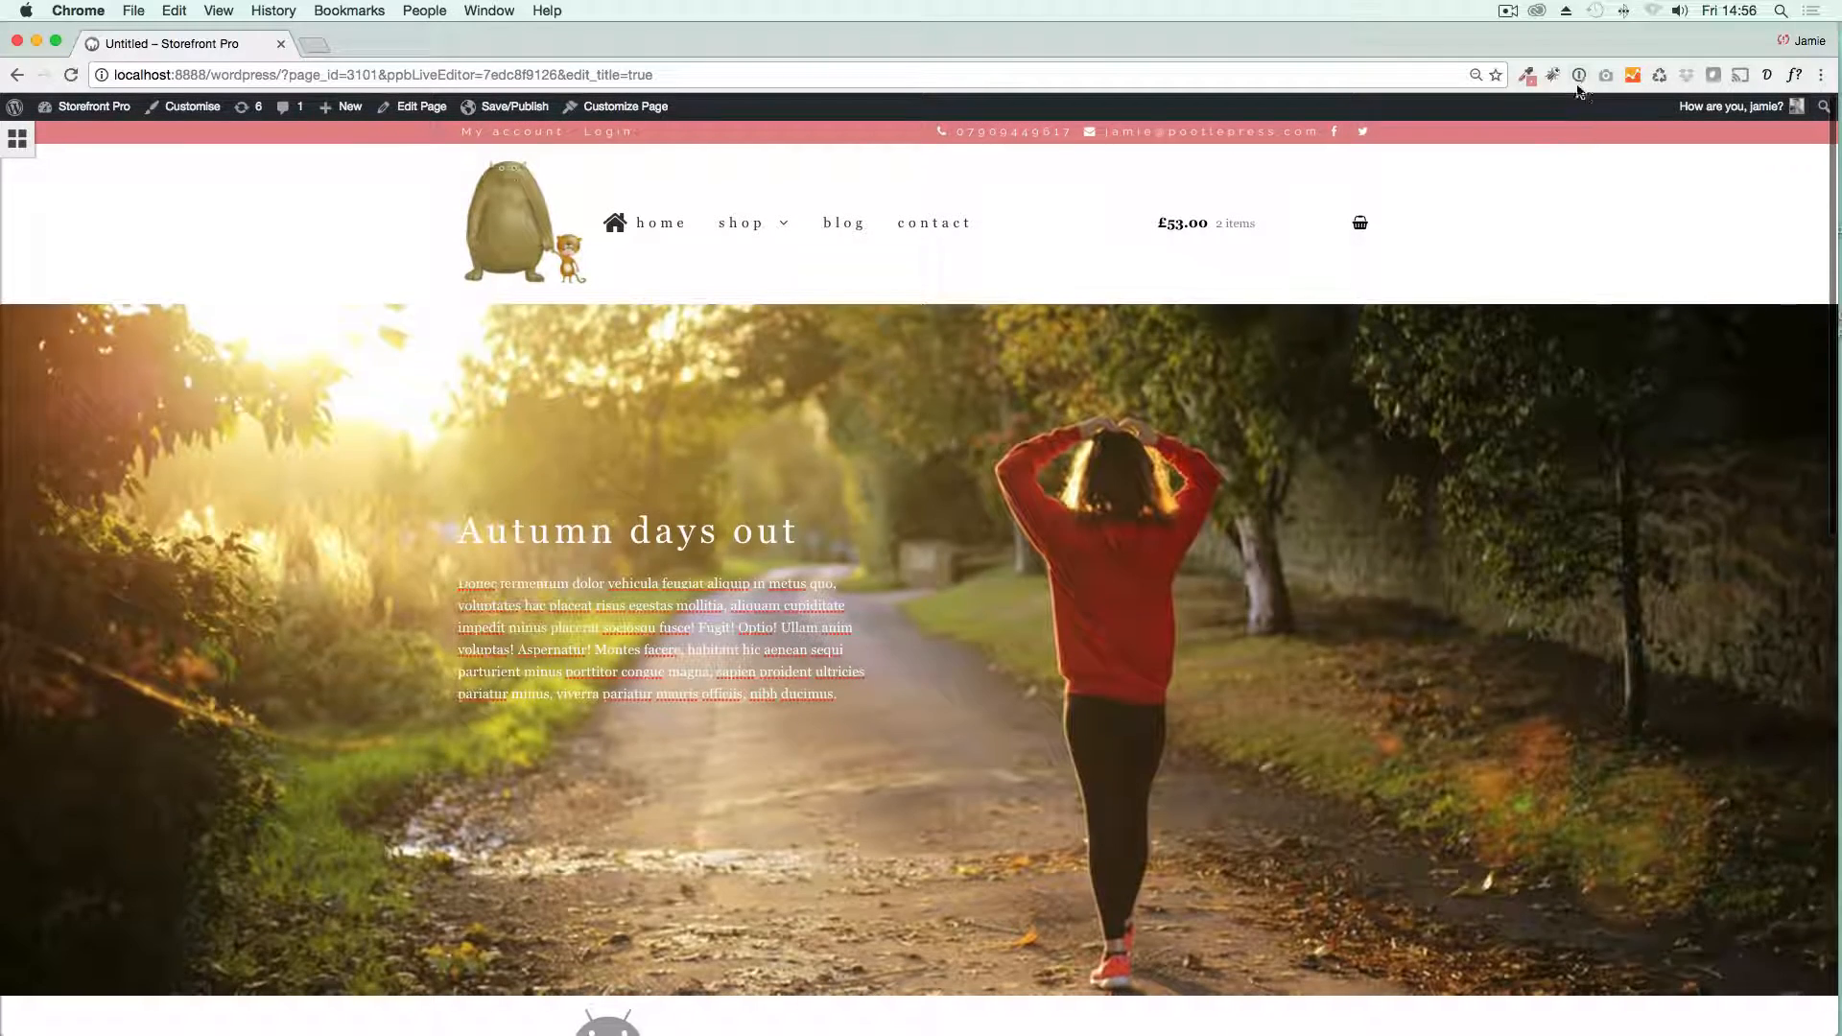
left_click(1530, 76)
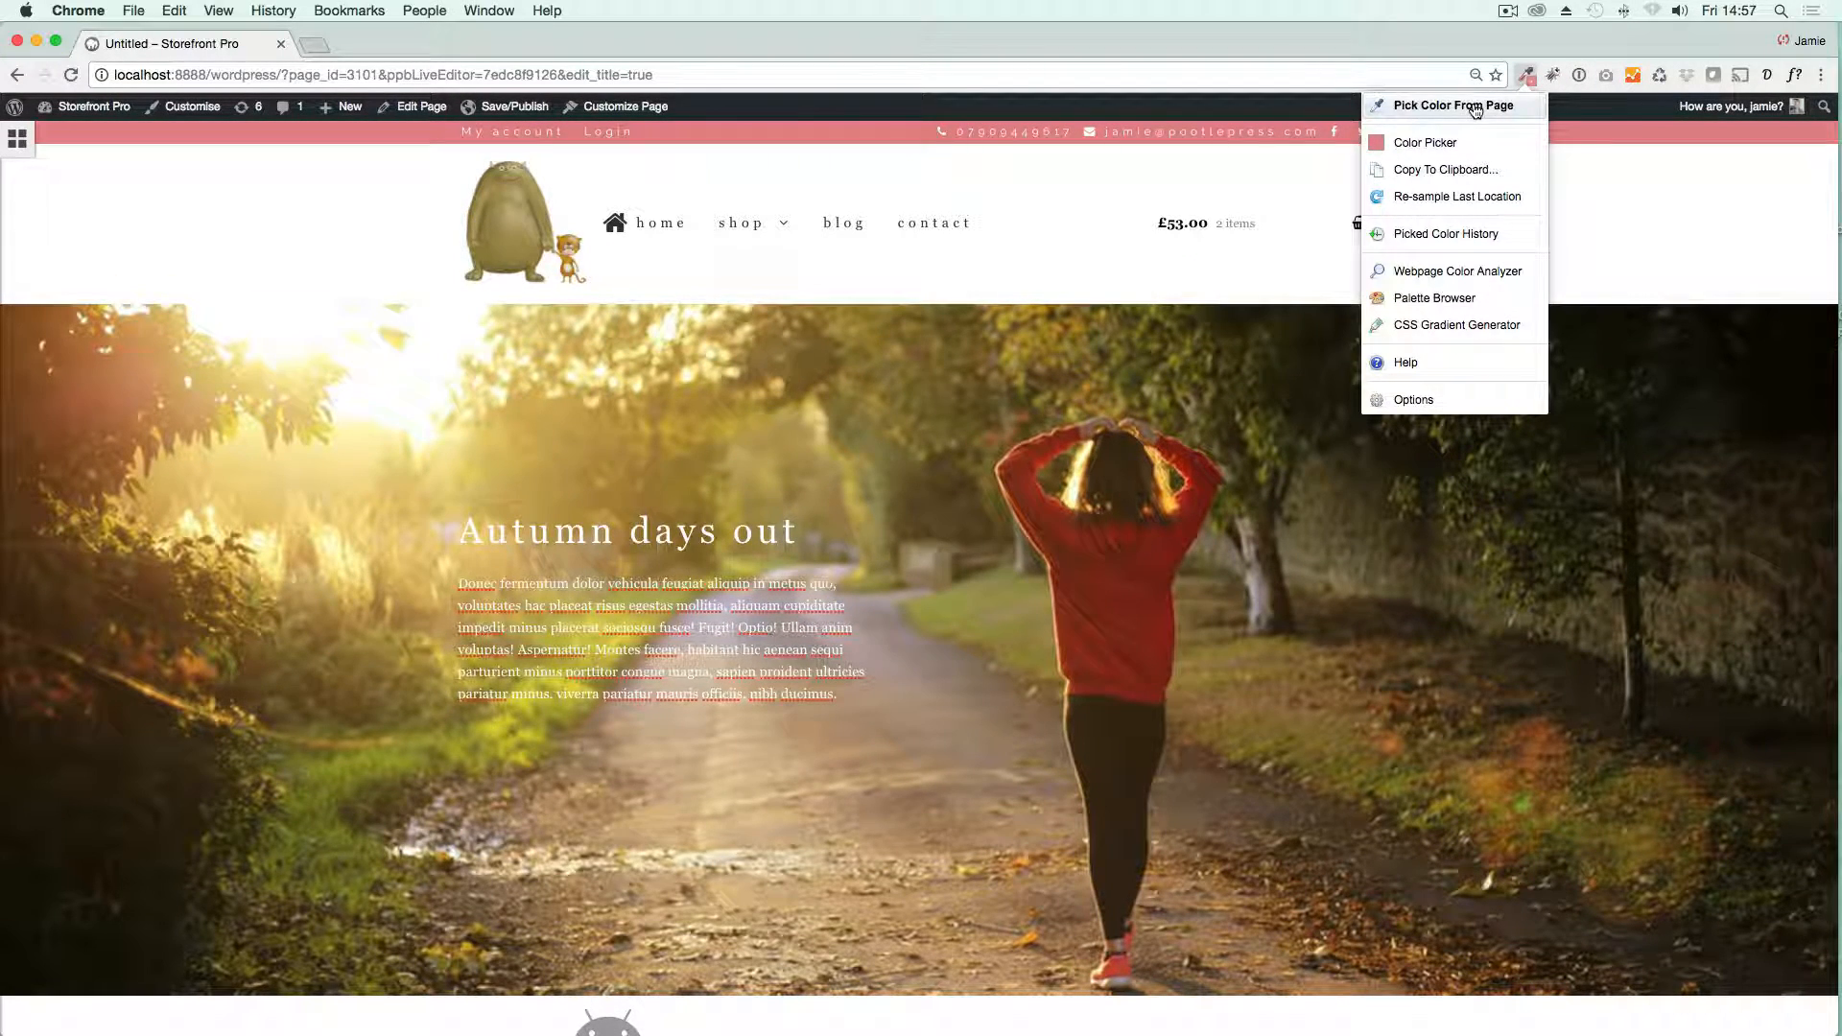
left_click(1476, 108)
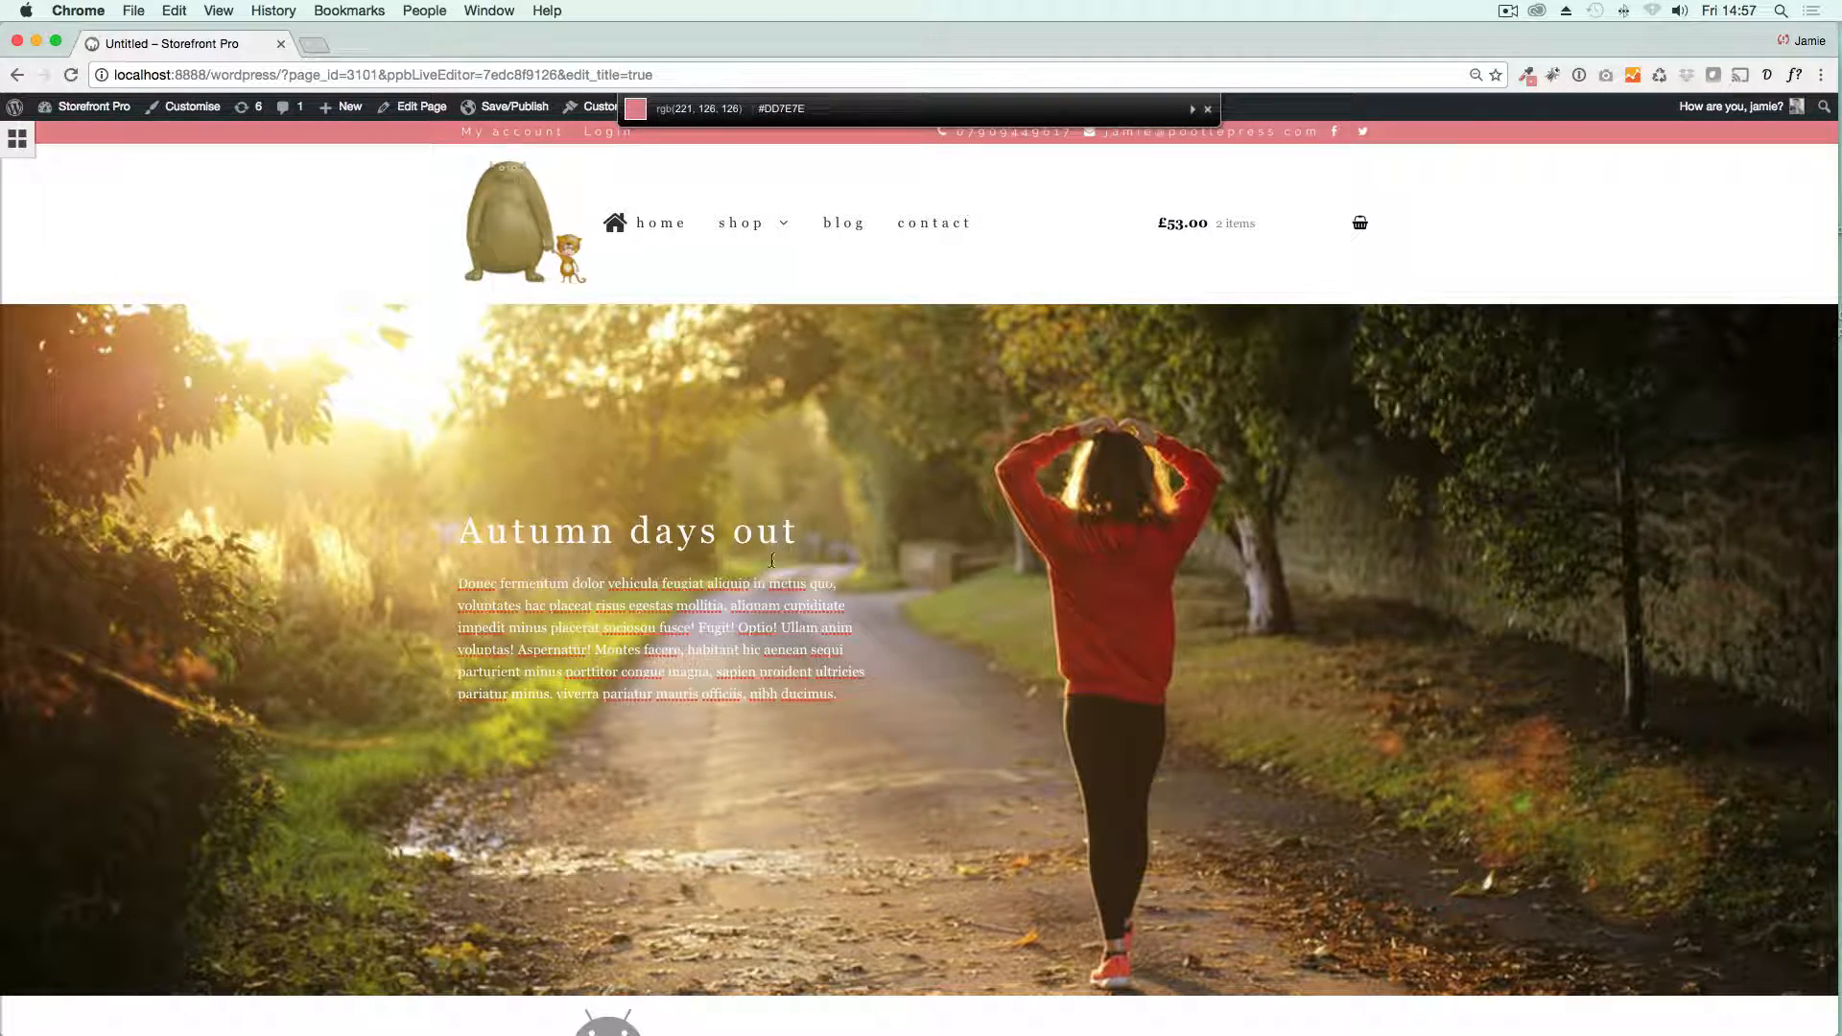
left_click(773, 560)
scroll(772, 561, "down", 10)
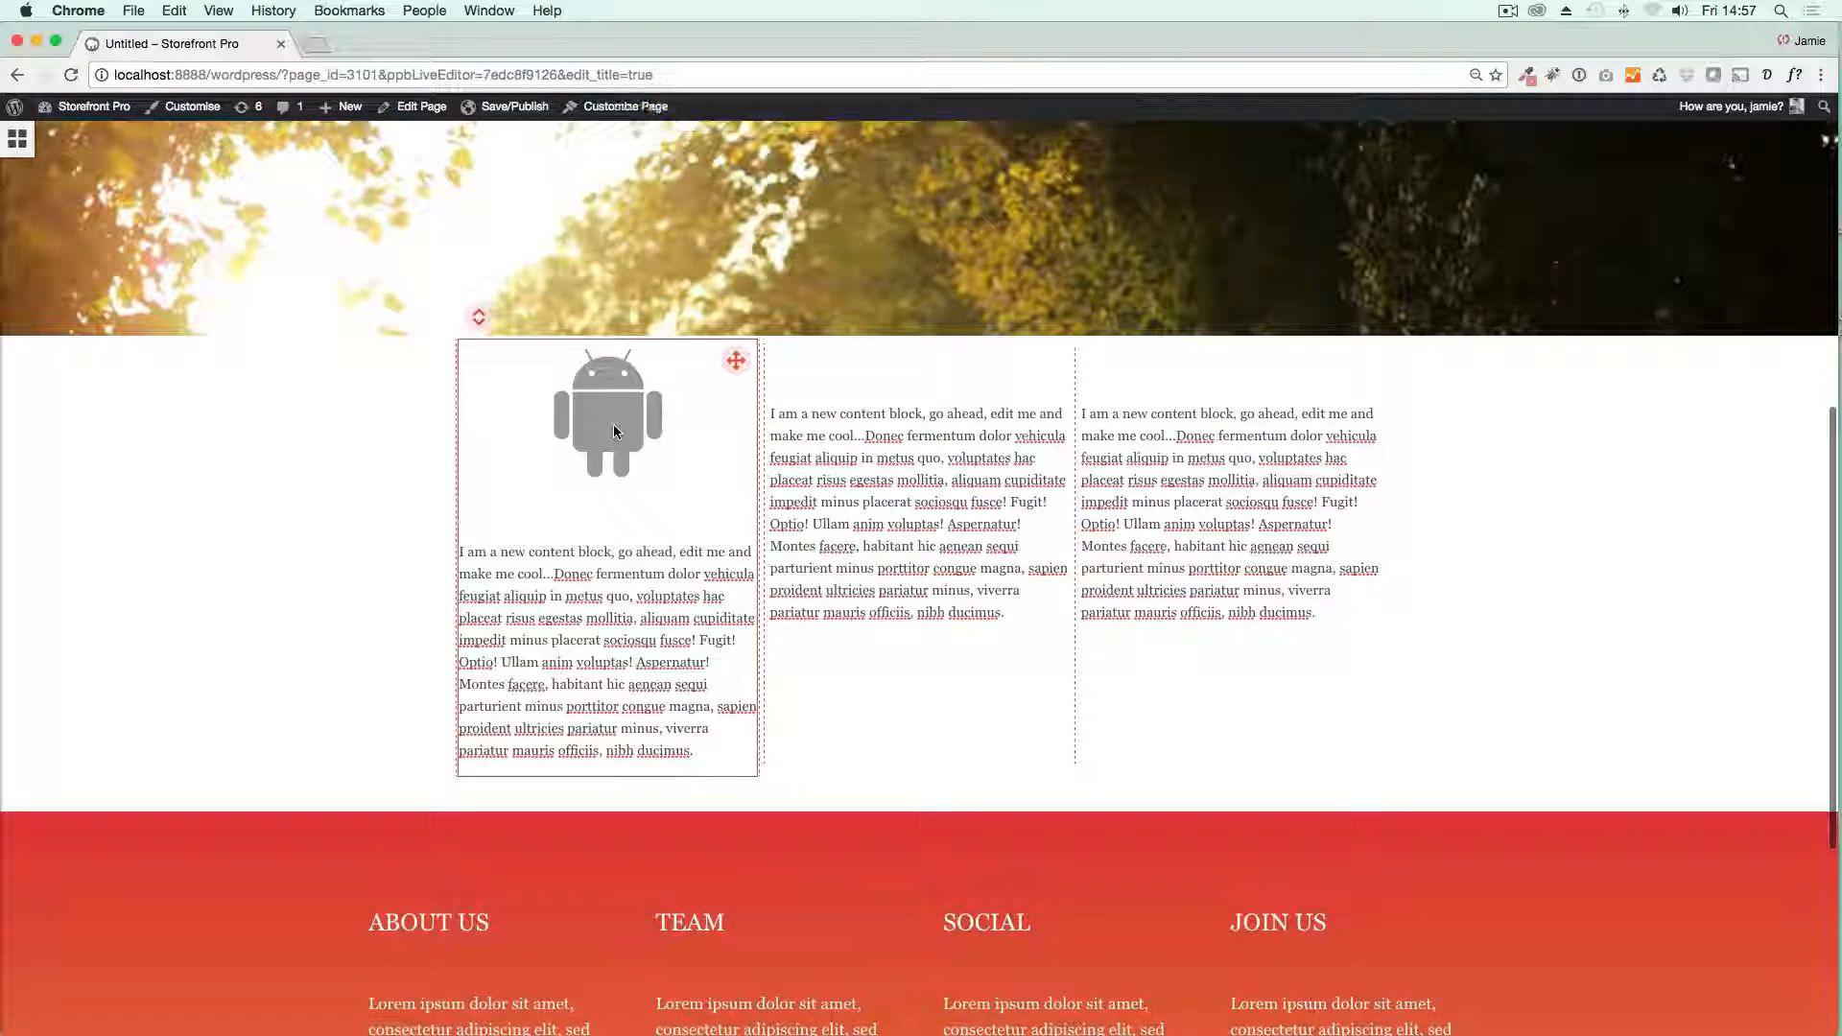
Step: Change the Android icon's colour to the sampled header pink
left_click(613, 430)
left_click(900, 708)
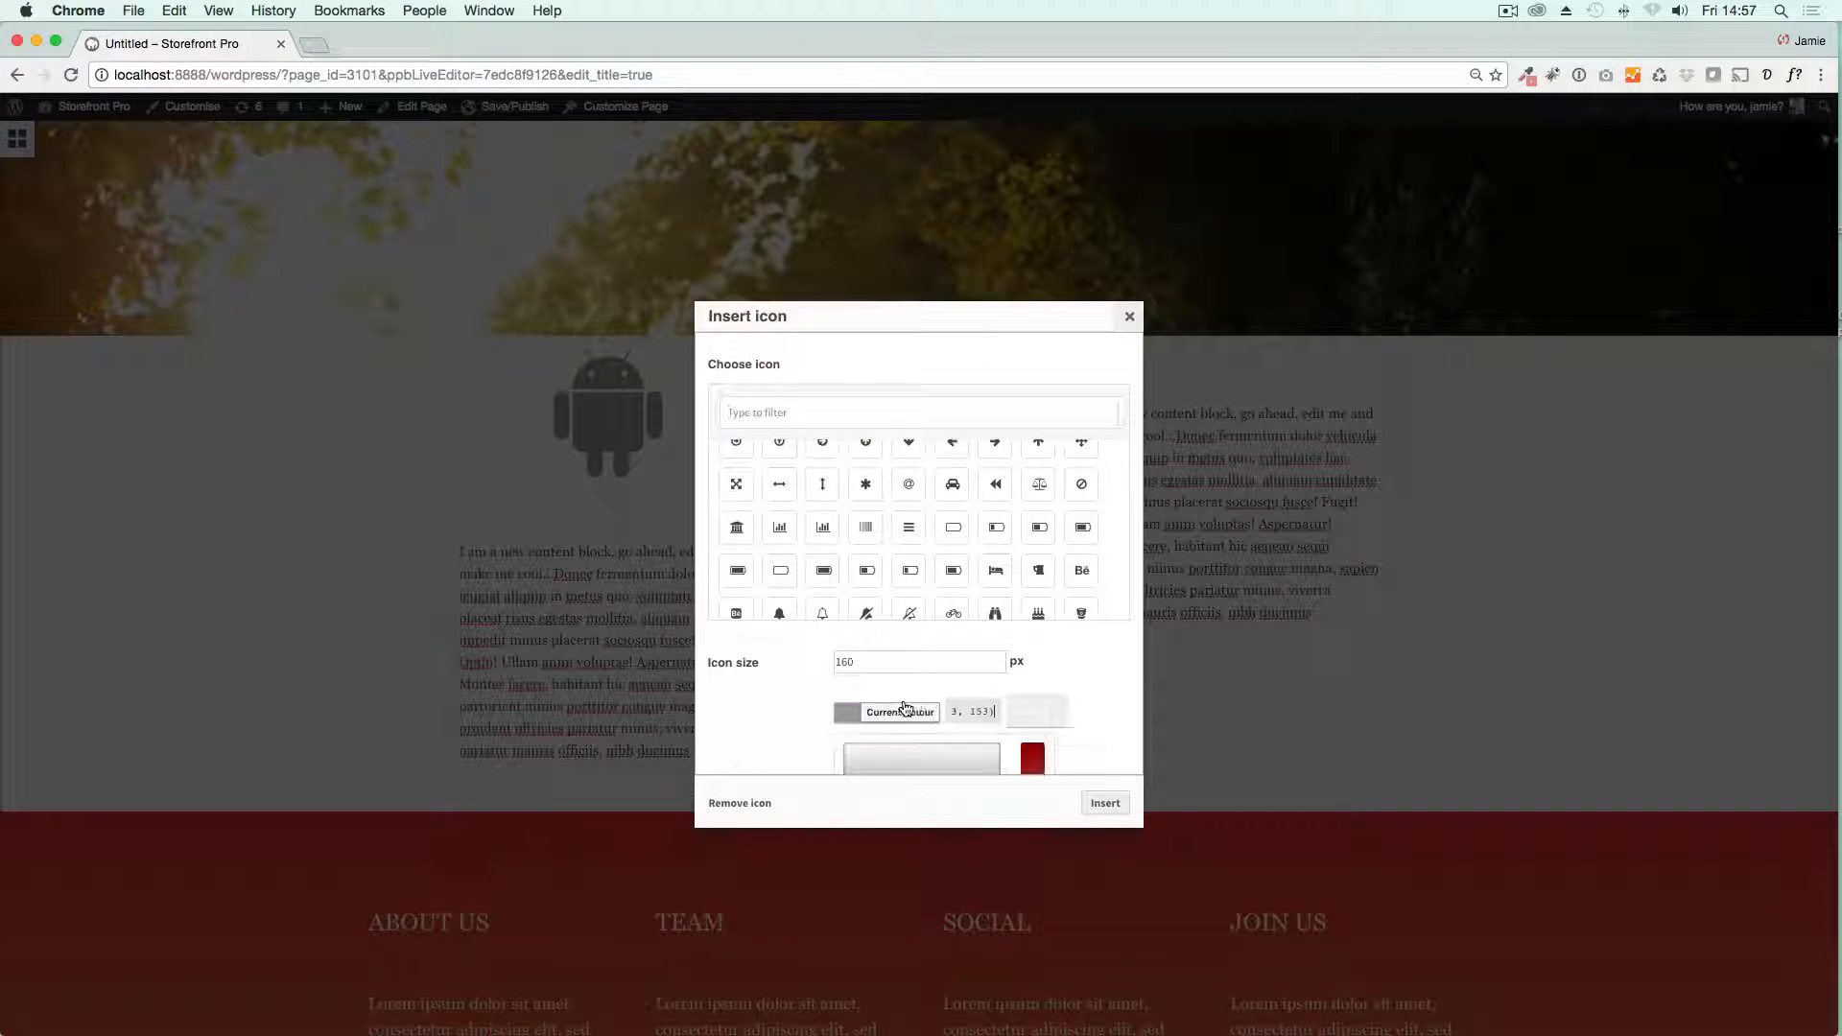
scroll(927, 700, "down", 3)
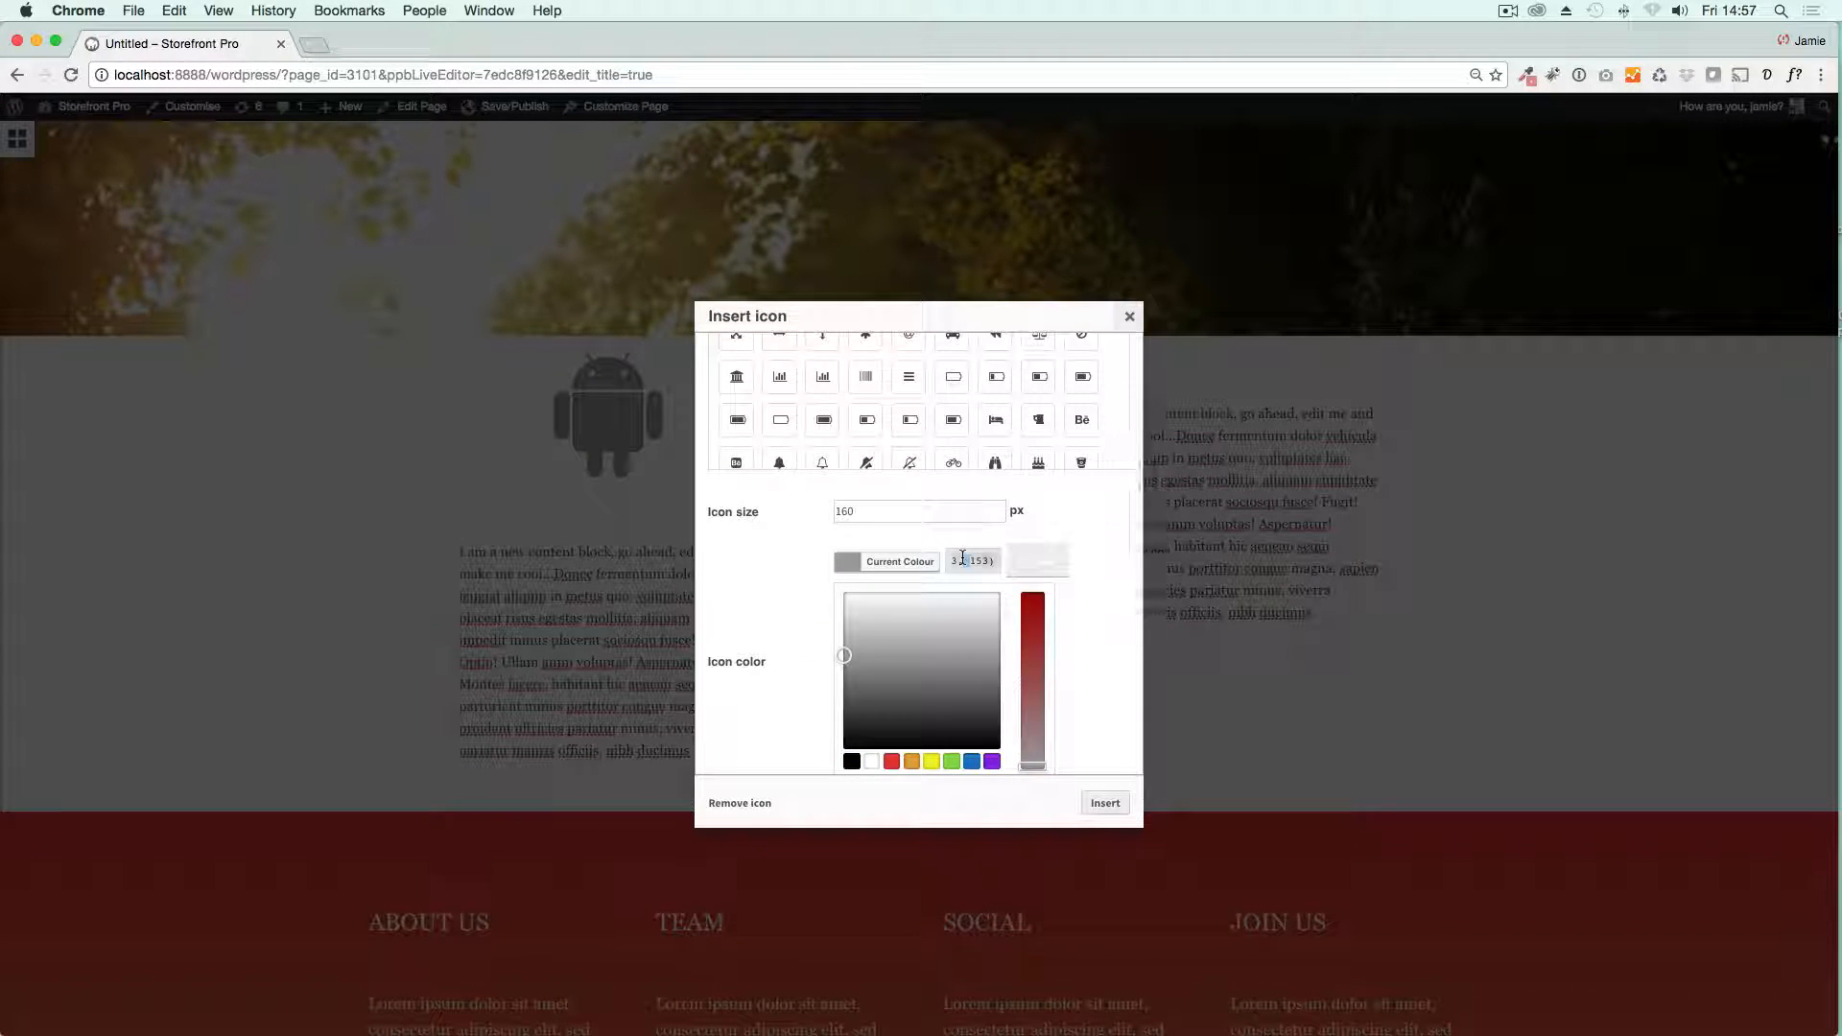
triple_click(964, 559)
key("super+v")
left_click(1102, 803)
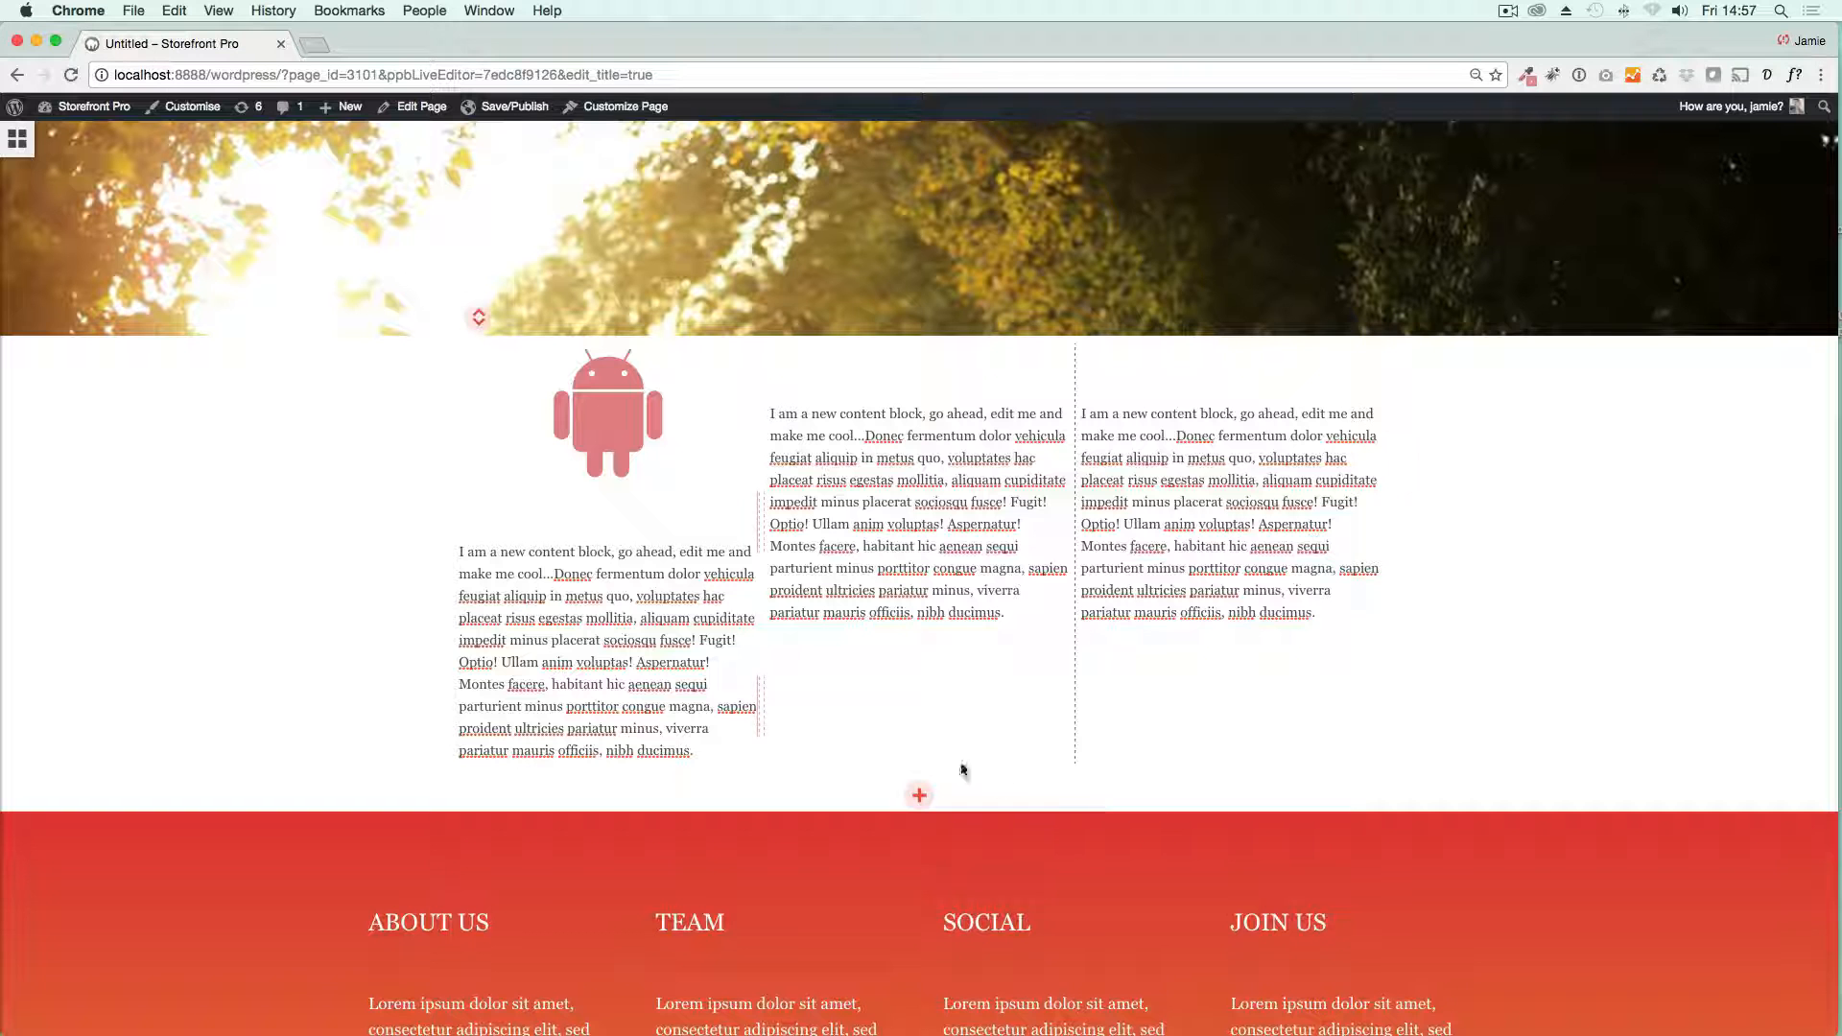
Step: Insert a pink 160 px peace-sign hand icon above the text in the row's second column
left_click(8, 142)
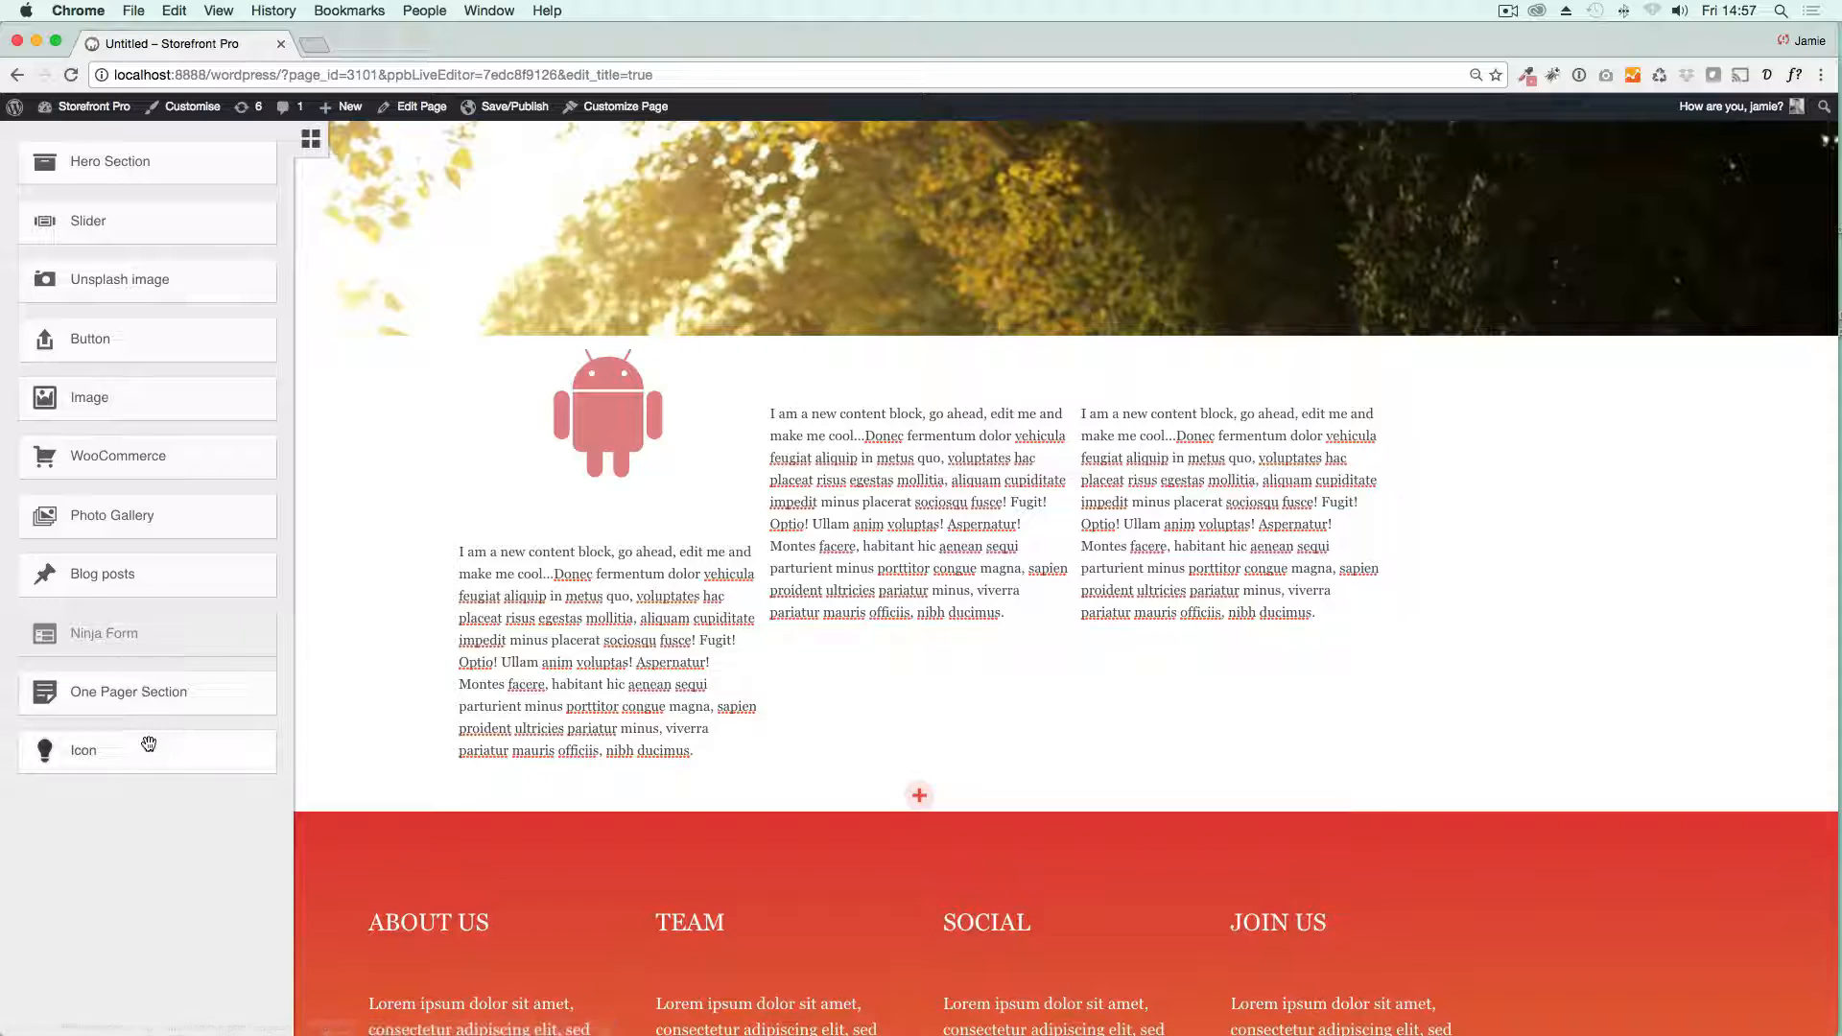
left_click_drag(149, 750, 934, 413)
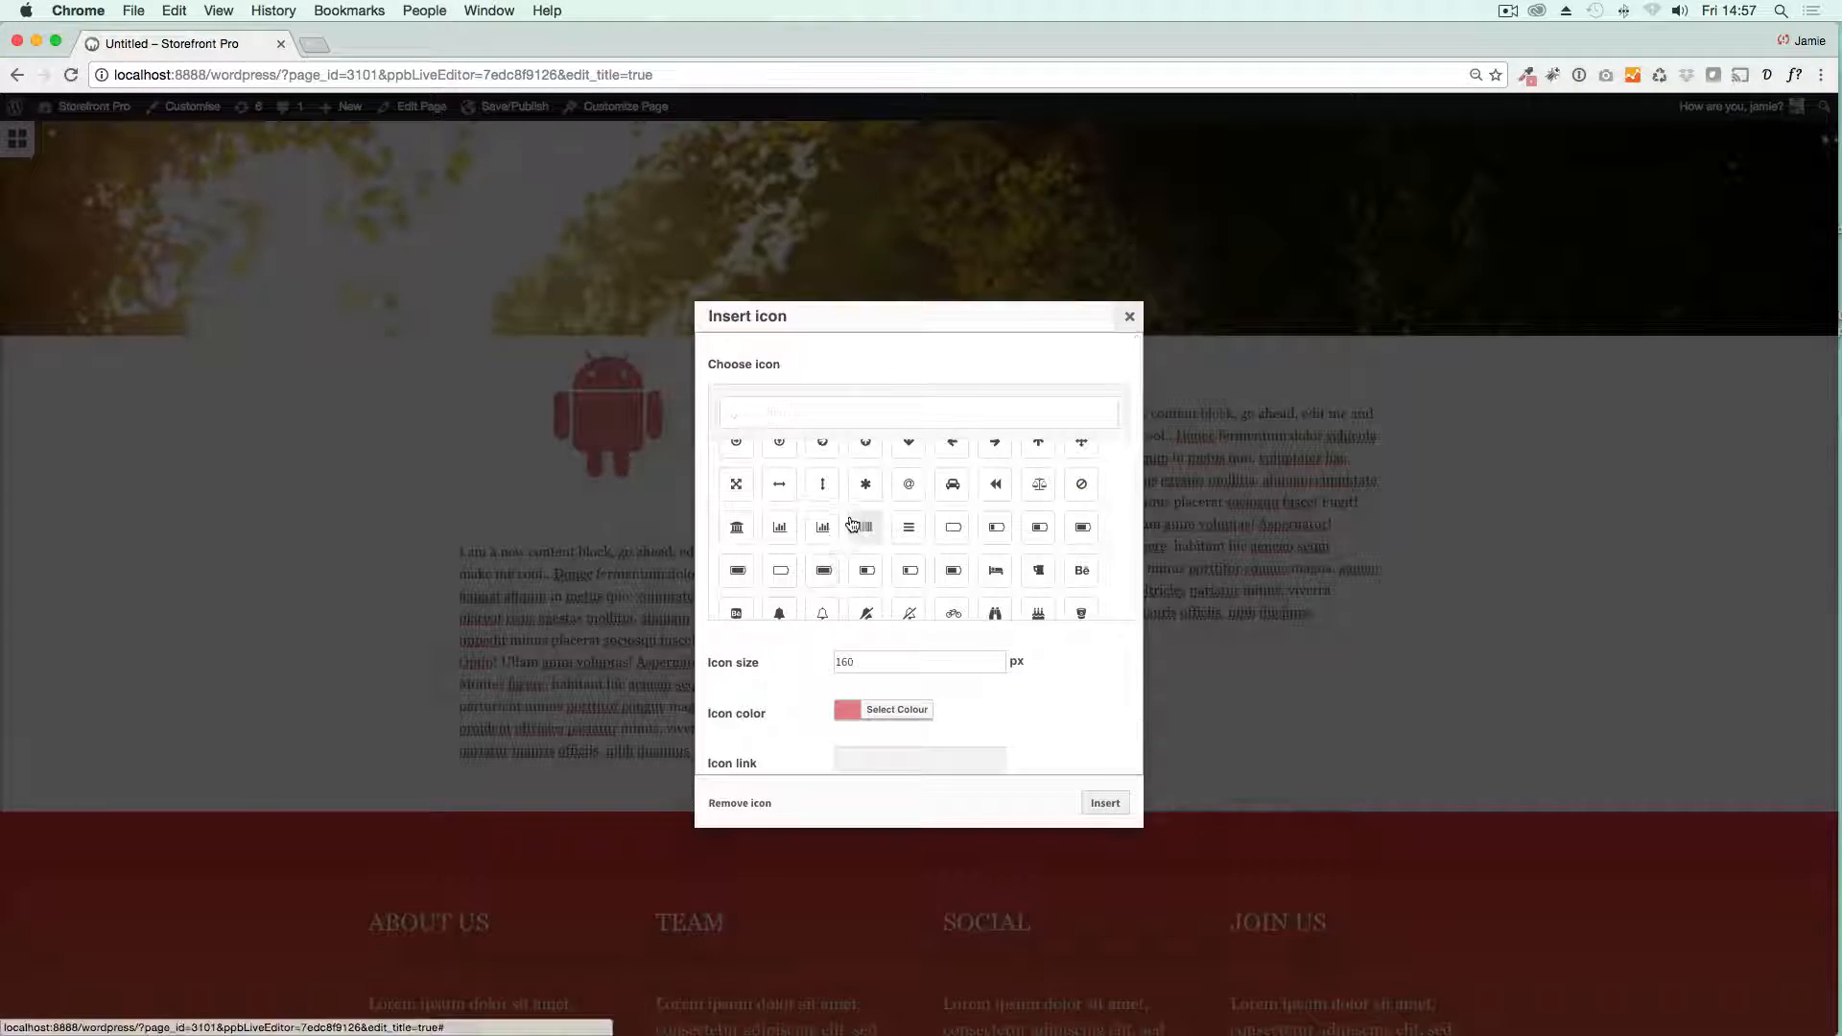
scroll(852, 529, "up", 10)
scroll(848, 534, "down", 4)
scroll(848, 535, "down", 1)
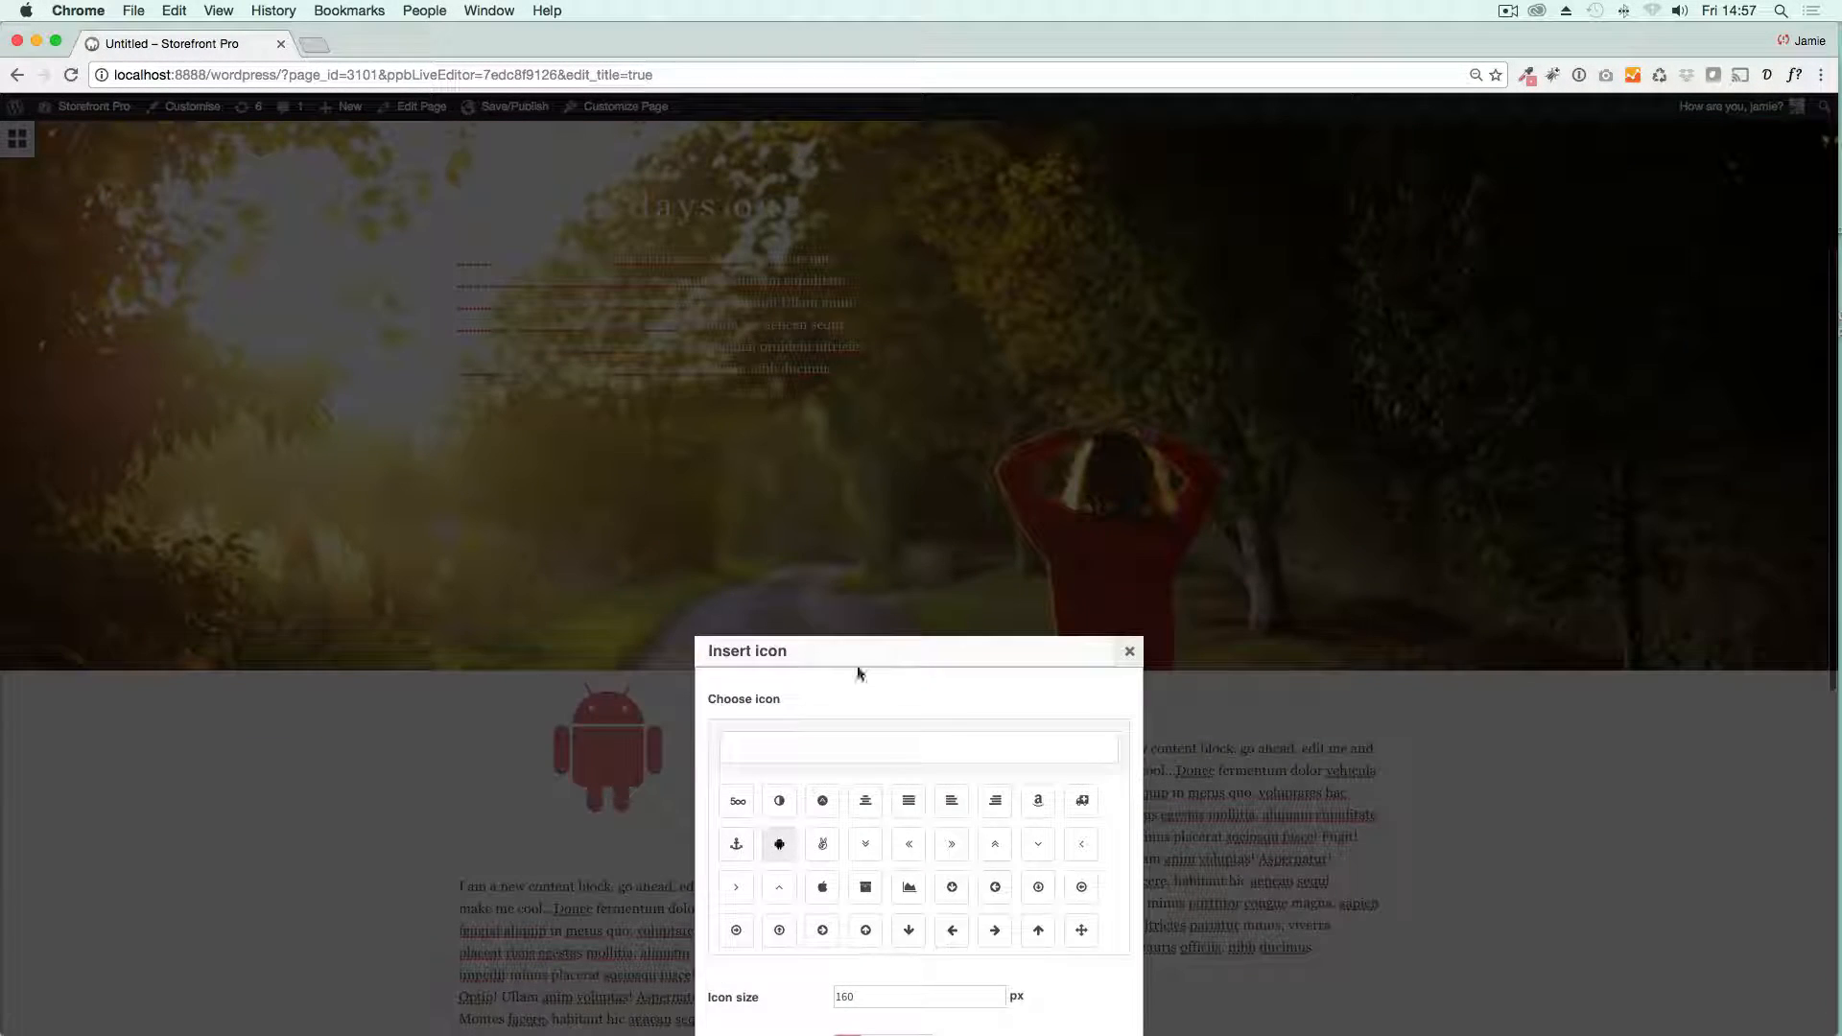
left_click(822, 852)
scroll(1071, 872, "down", 3)
scroll(1074, 873, "down", 5)
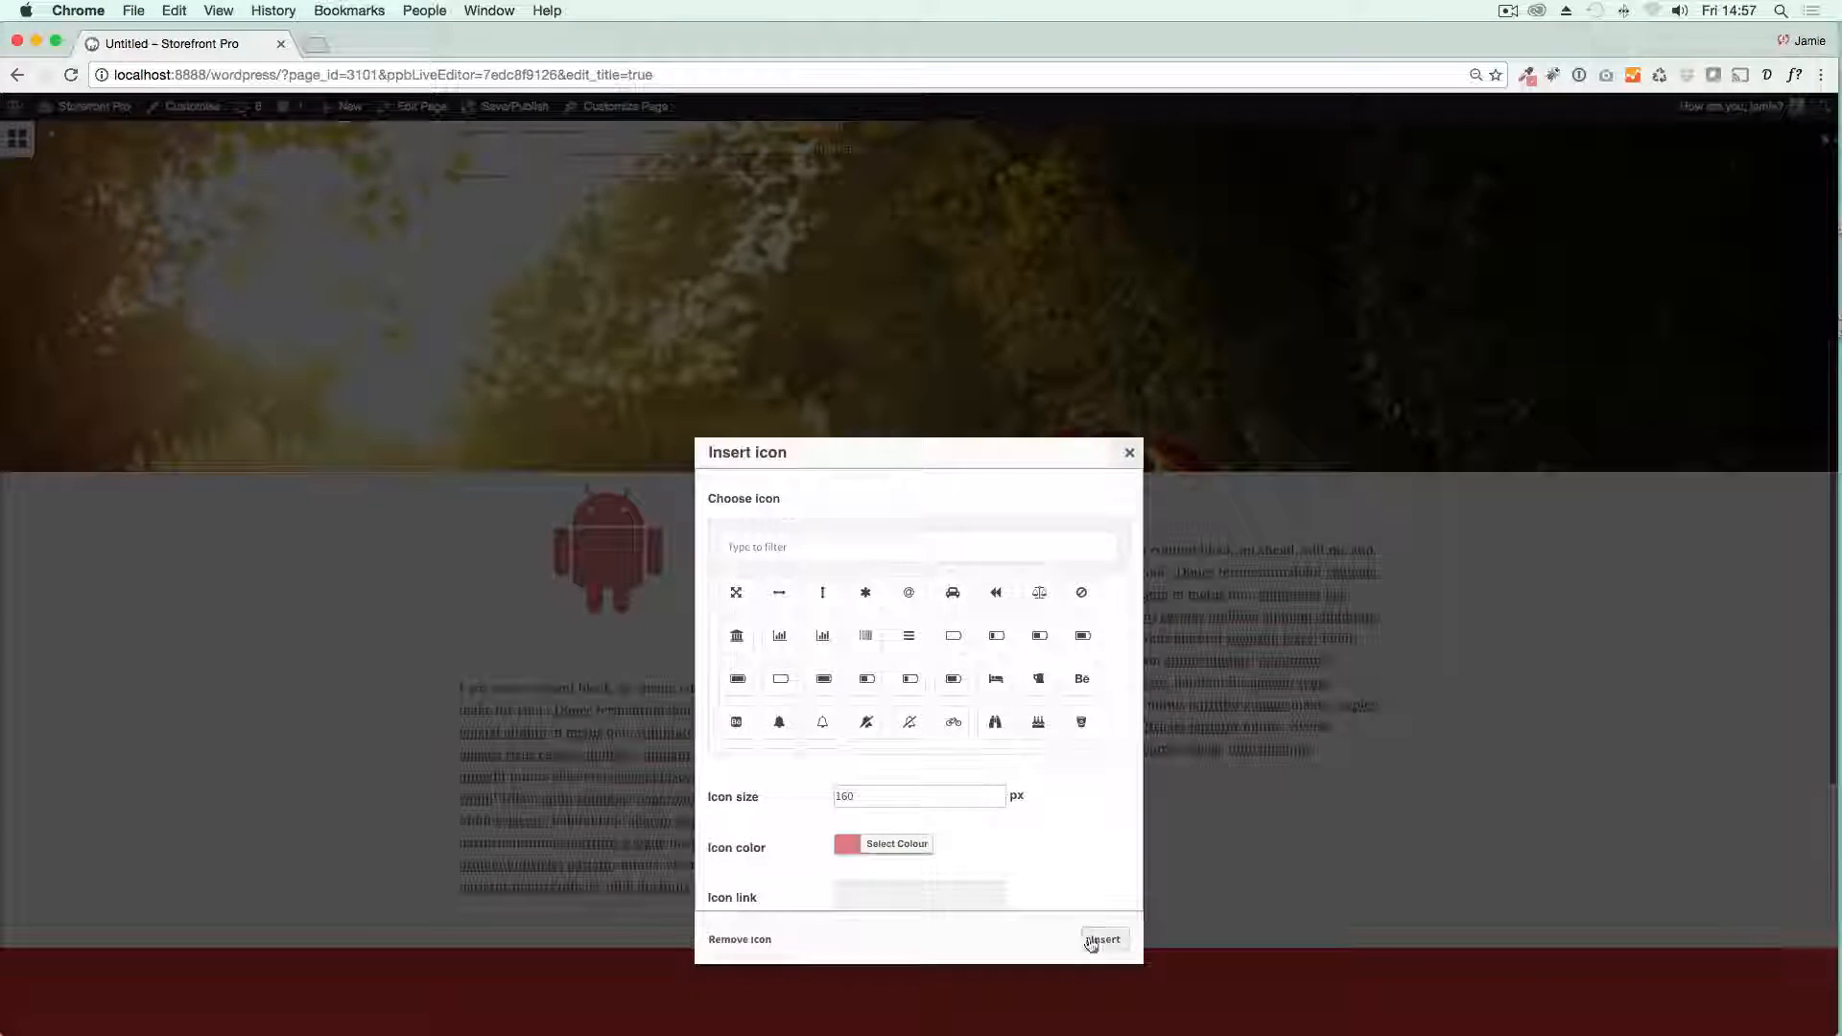
left_click(1099, 944)
Step: Insert a pink 160 px Apple logo icon above the text in the row's third column
left_click(23, 156)
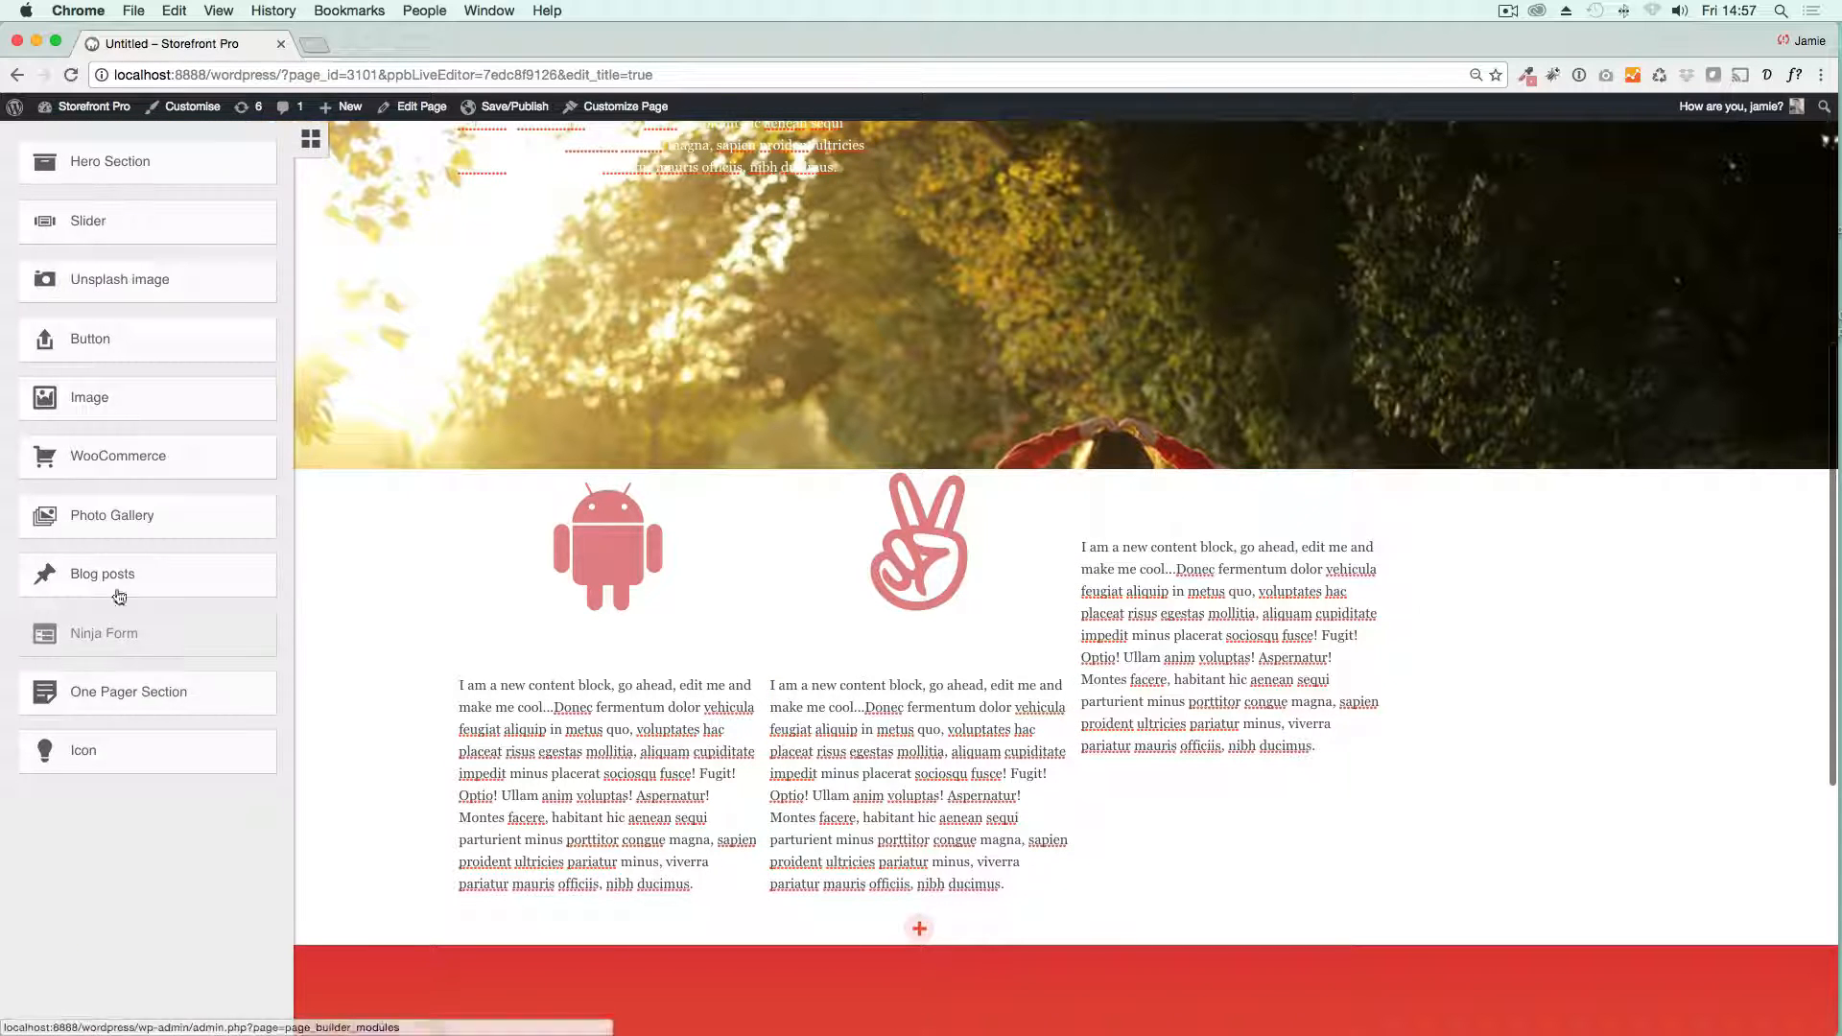
left_click_drag(133, 744, 1190, 518)
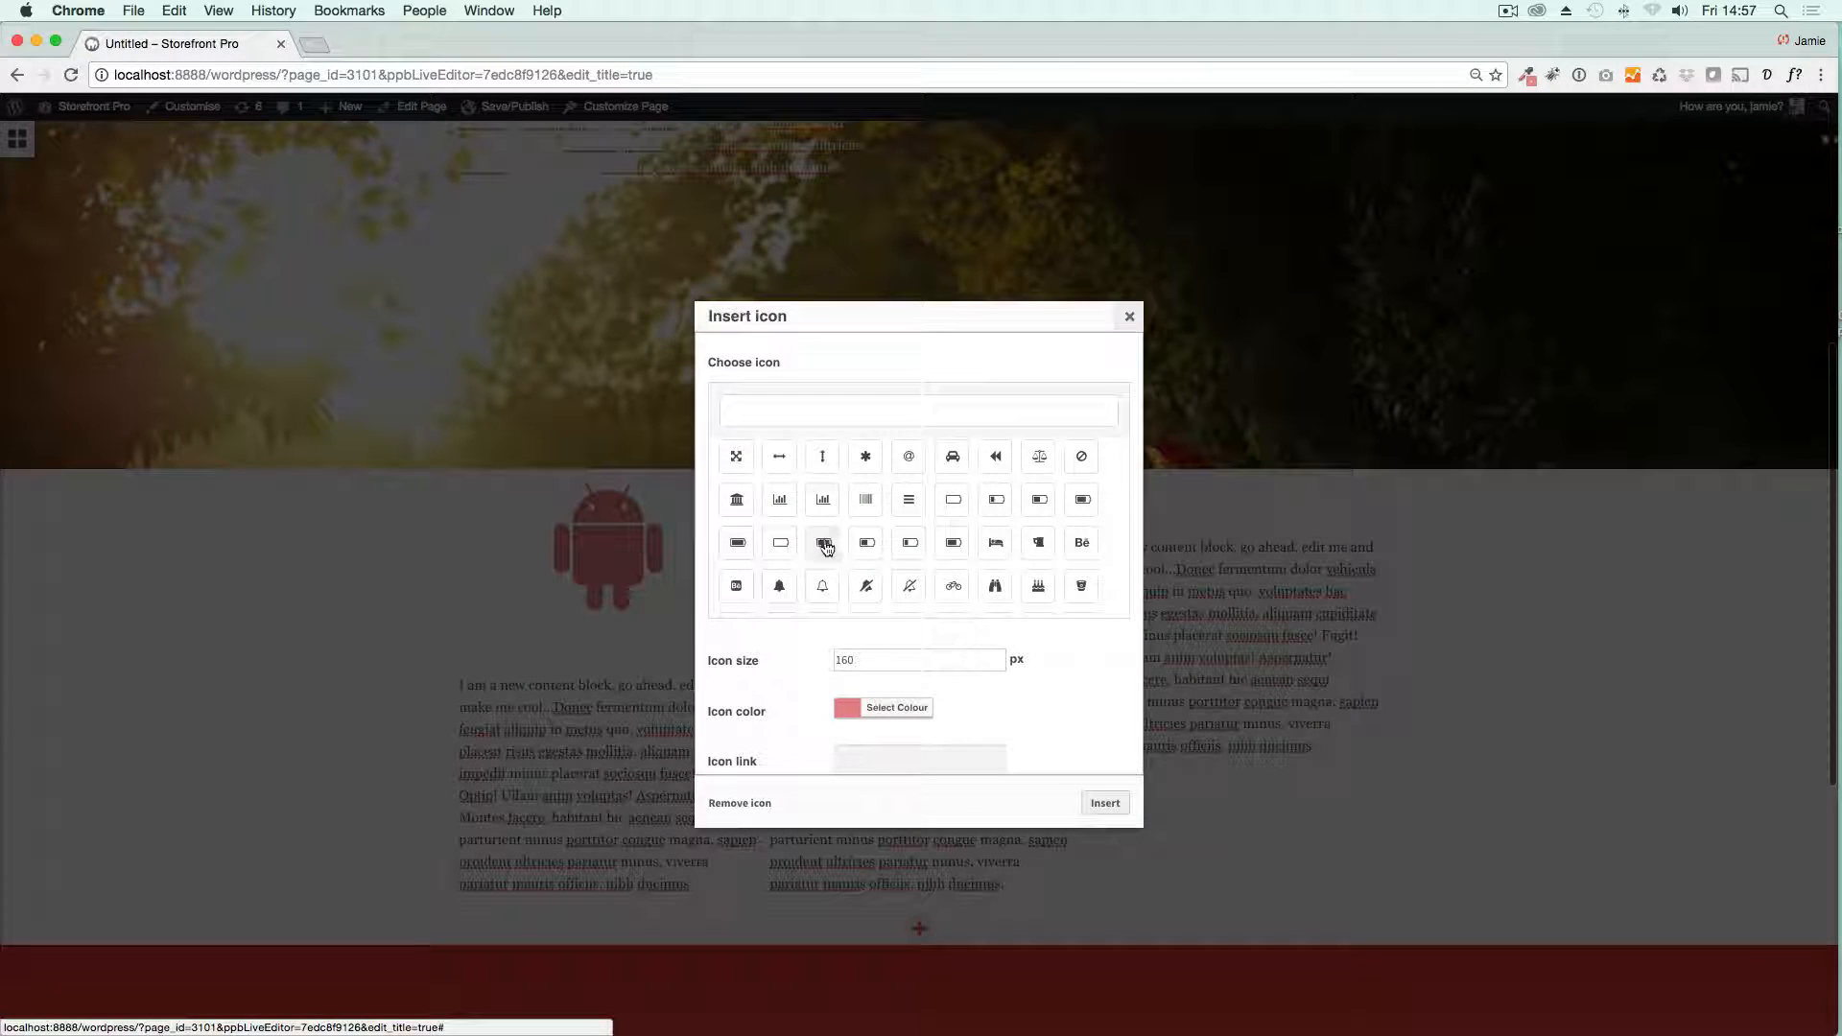
scroll(816, 489, "up", 2)
left_click(822, 456)
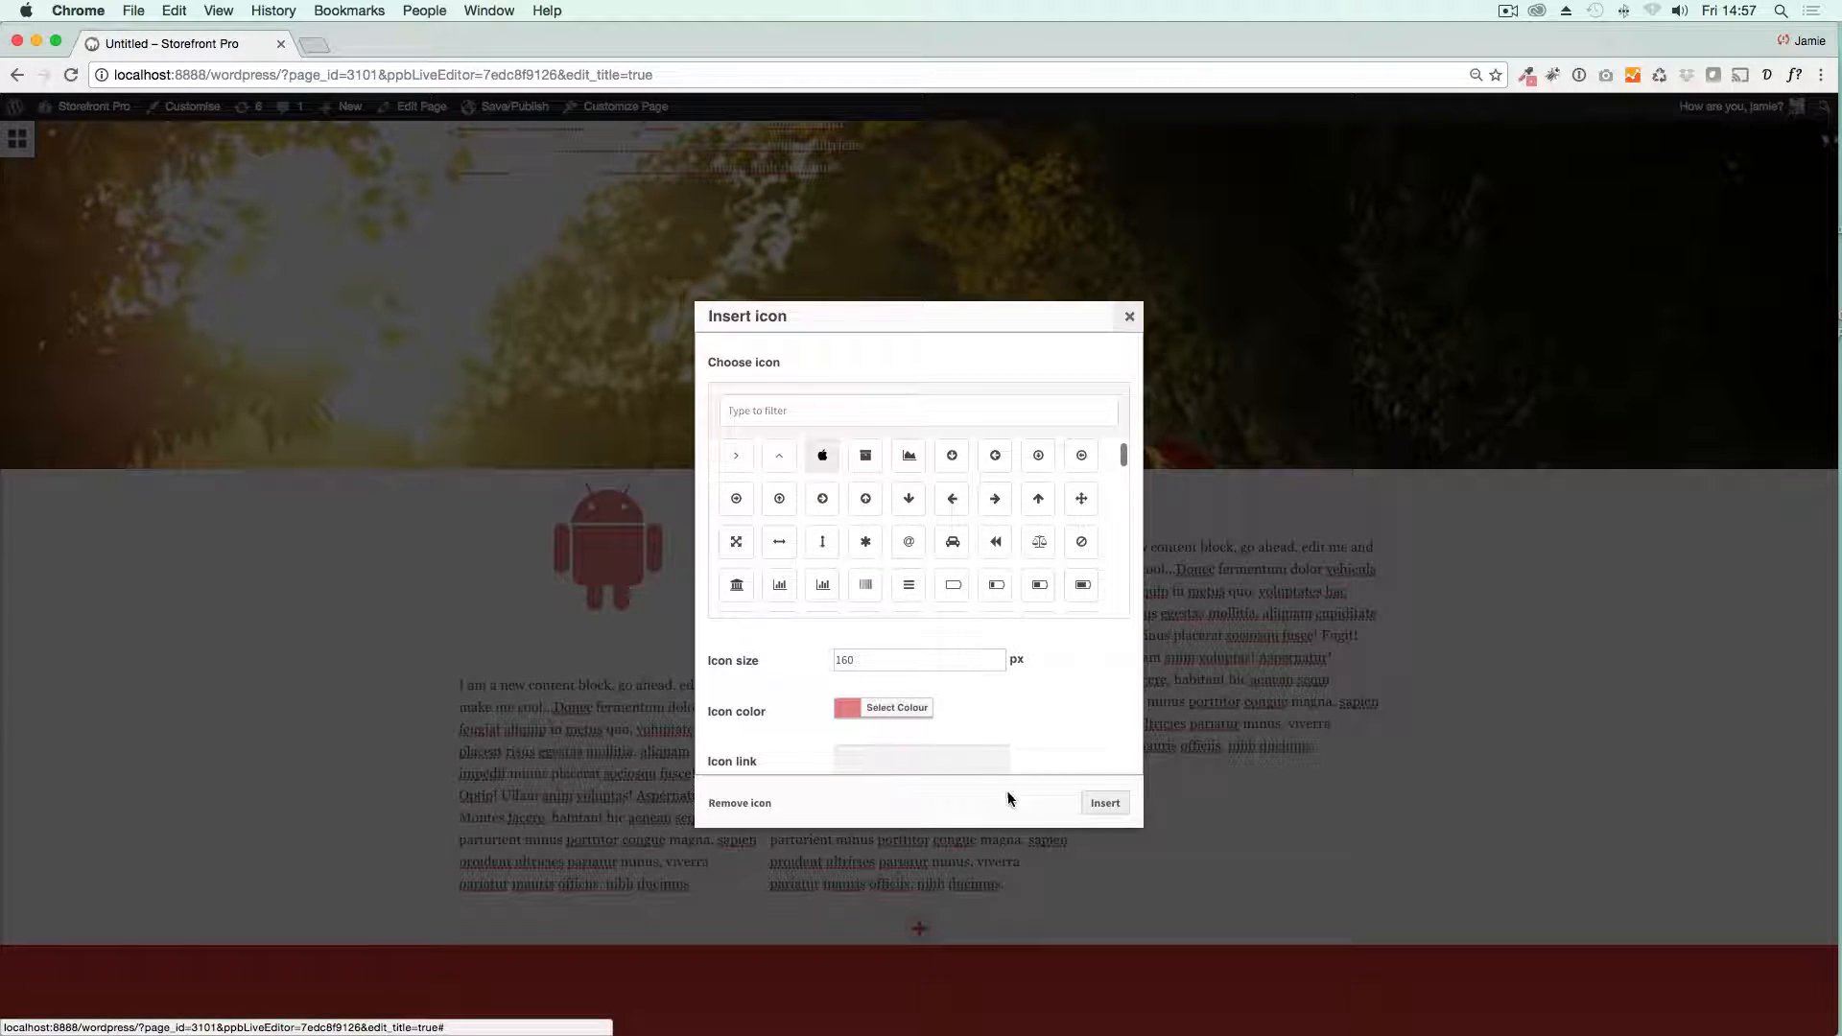
left_click(1106, 803)
Step: Try to add a top margin to the three-column icon row through its layout settings
scroll(374, 581, "down", 2)
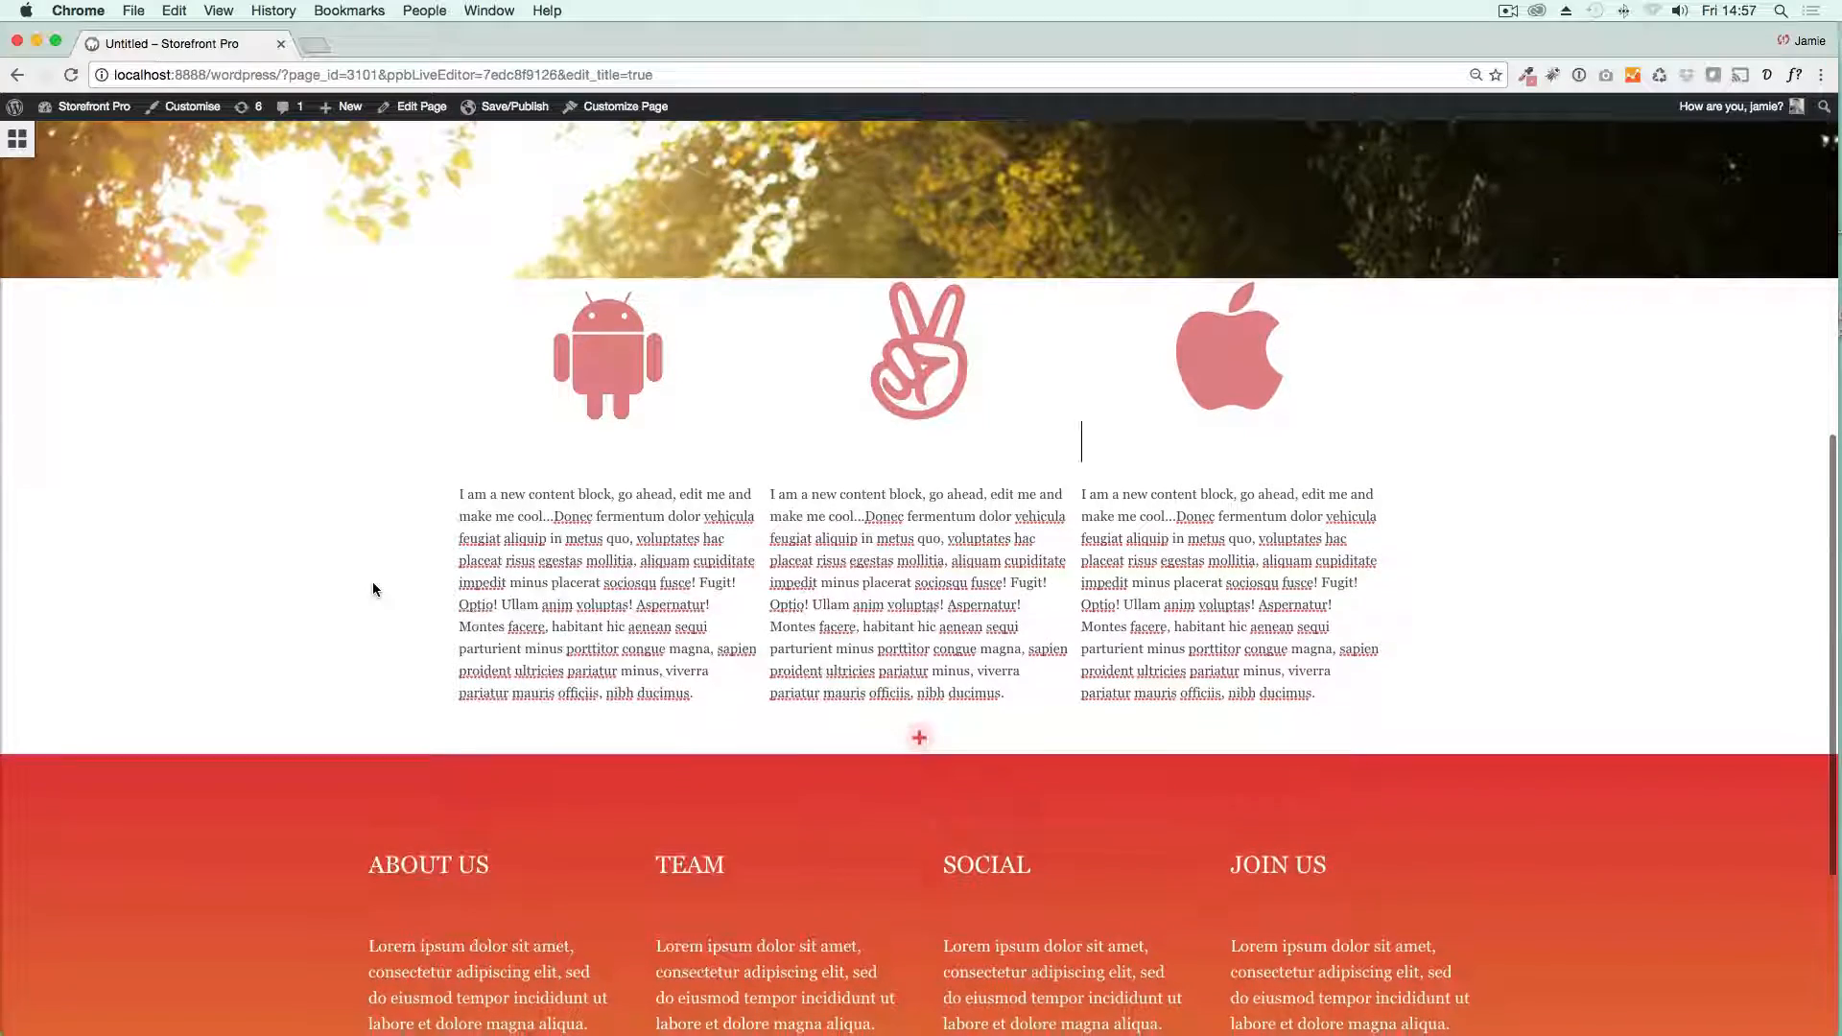
scroll(372, 582, "up", 3)
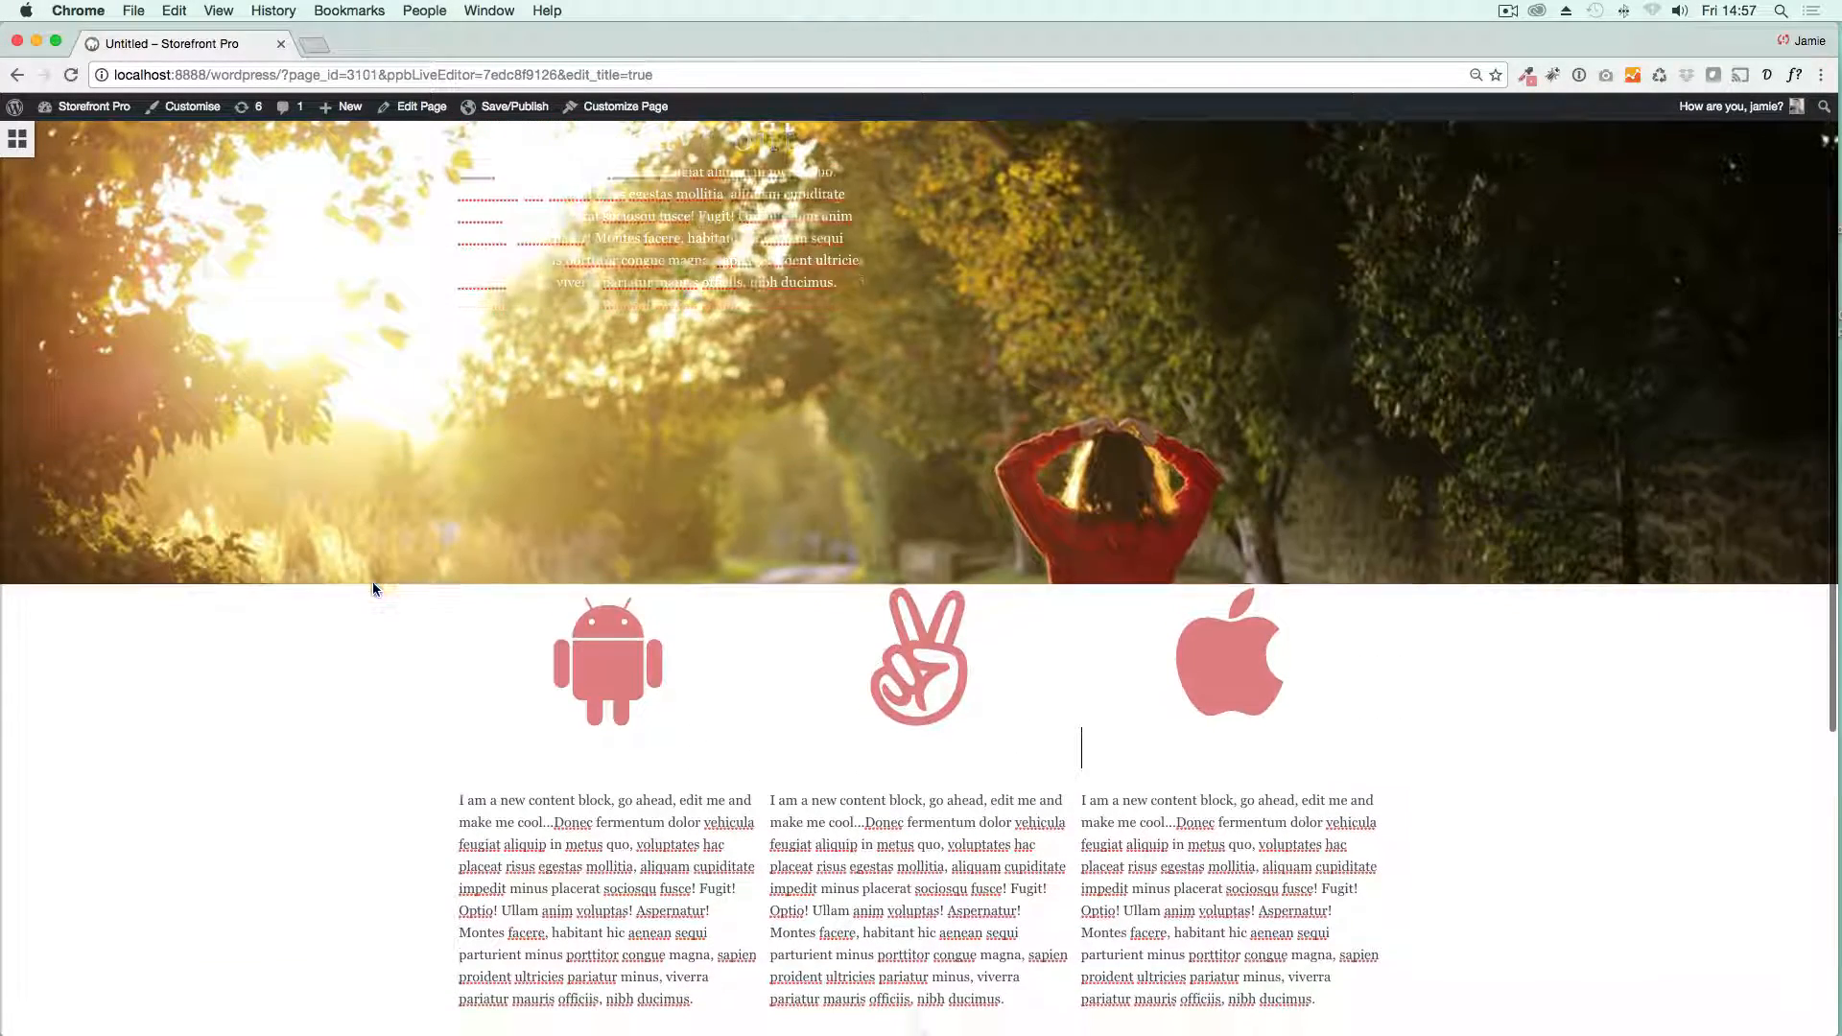
scroll(393, 590, "down", 2)
mouse_move(507, 527)
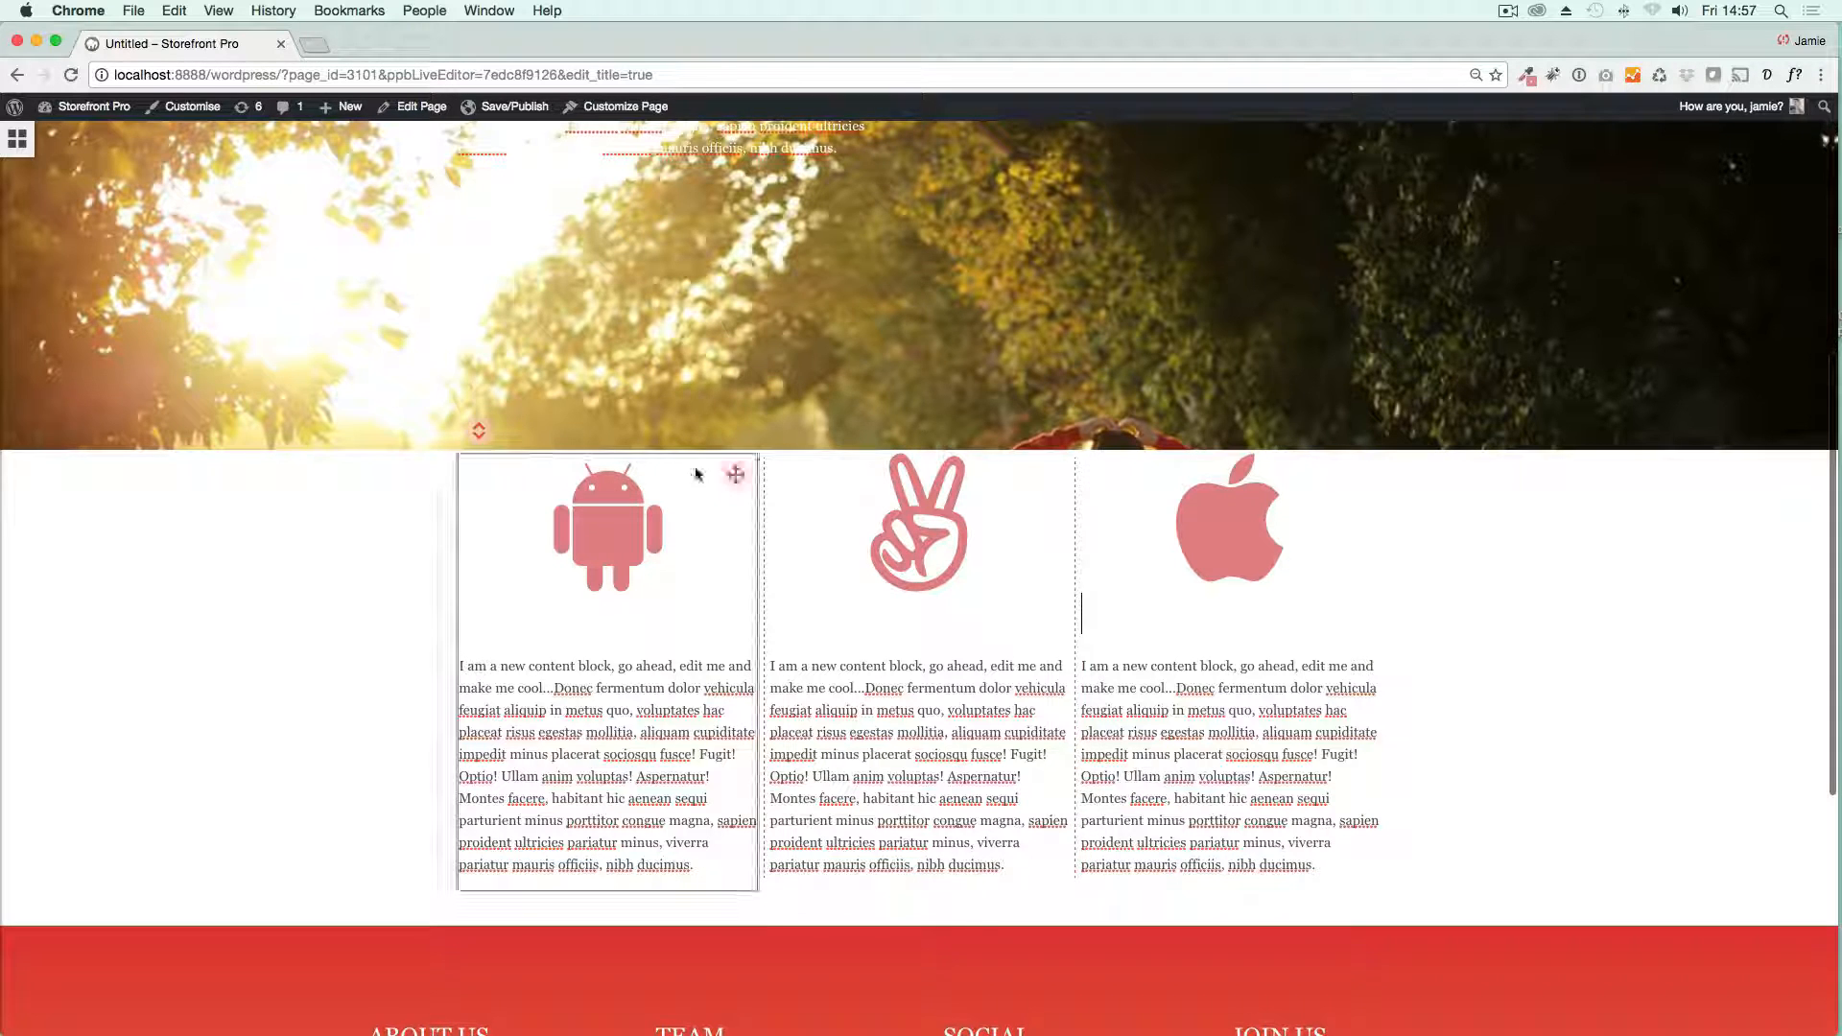
left_click(479, 432)
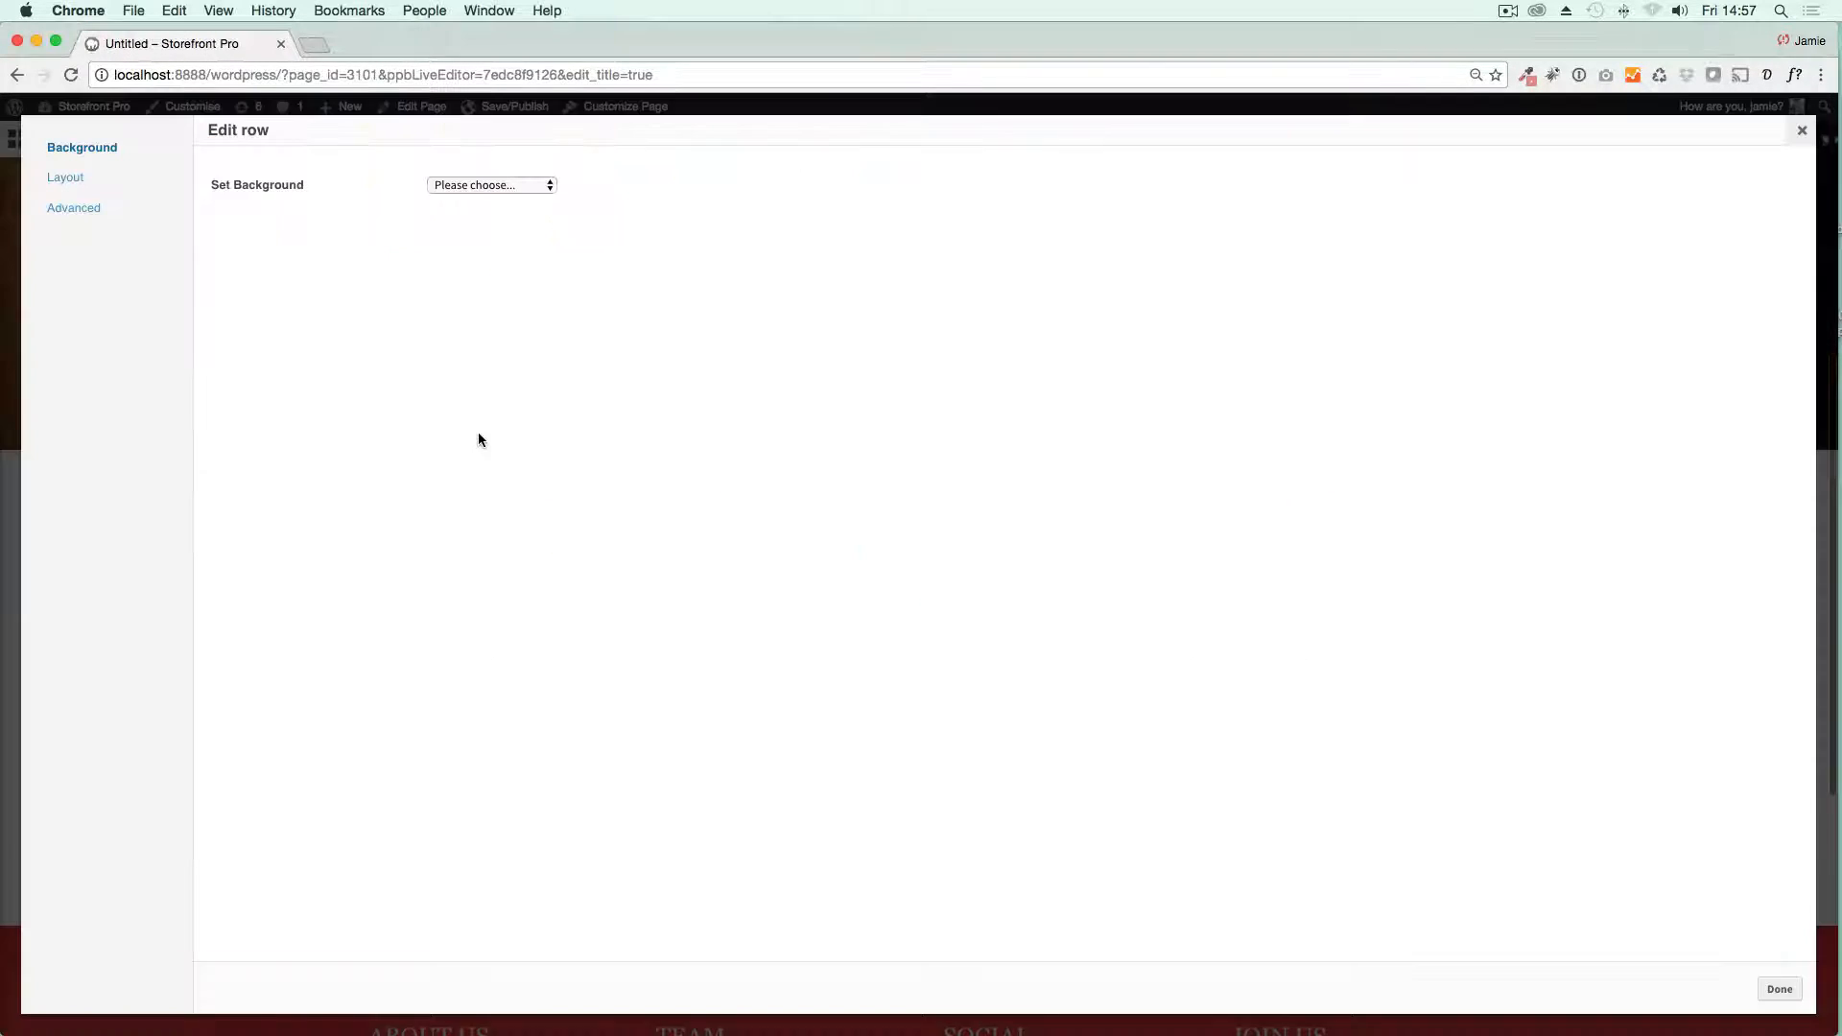
left_click(75, 180)
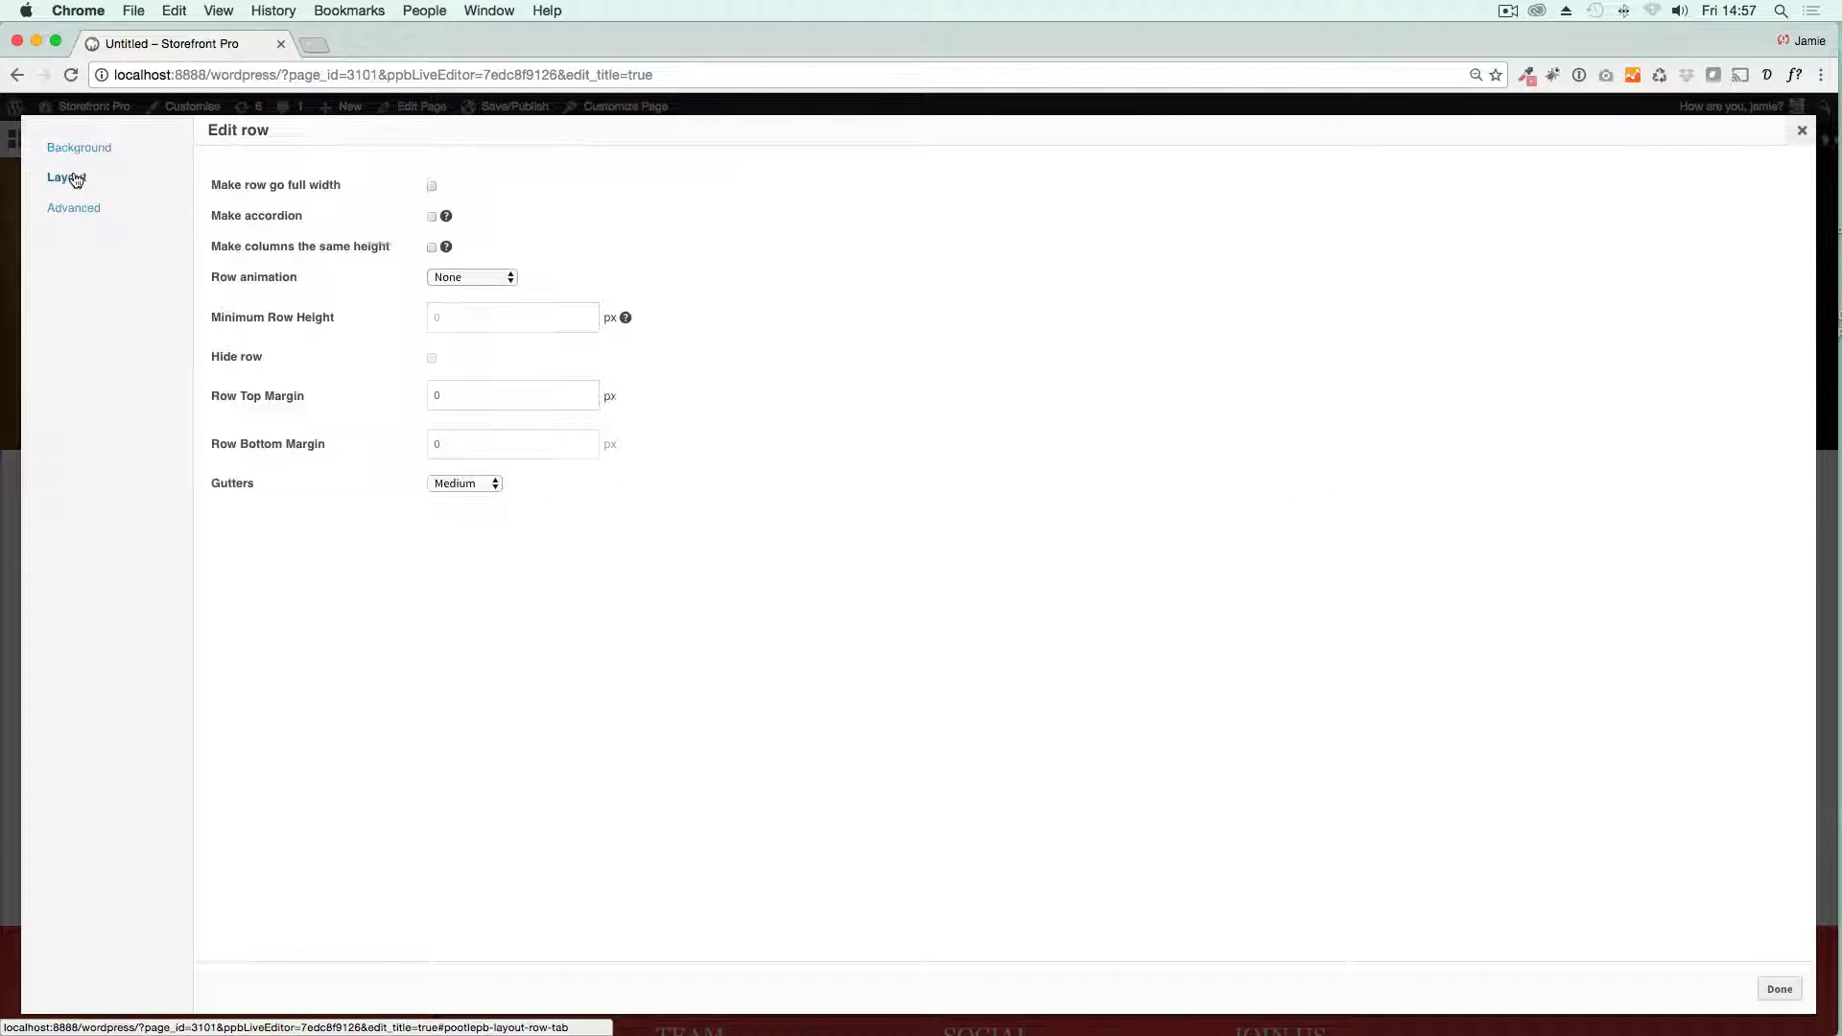
left_click(437, 396)
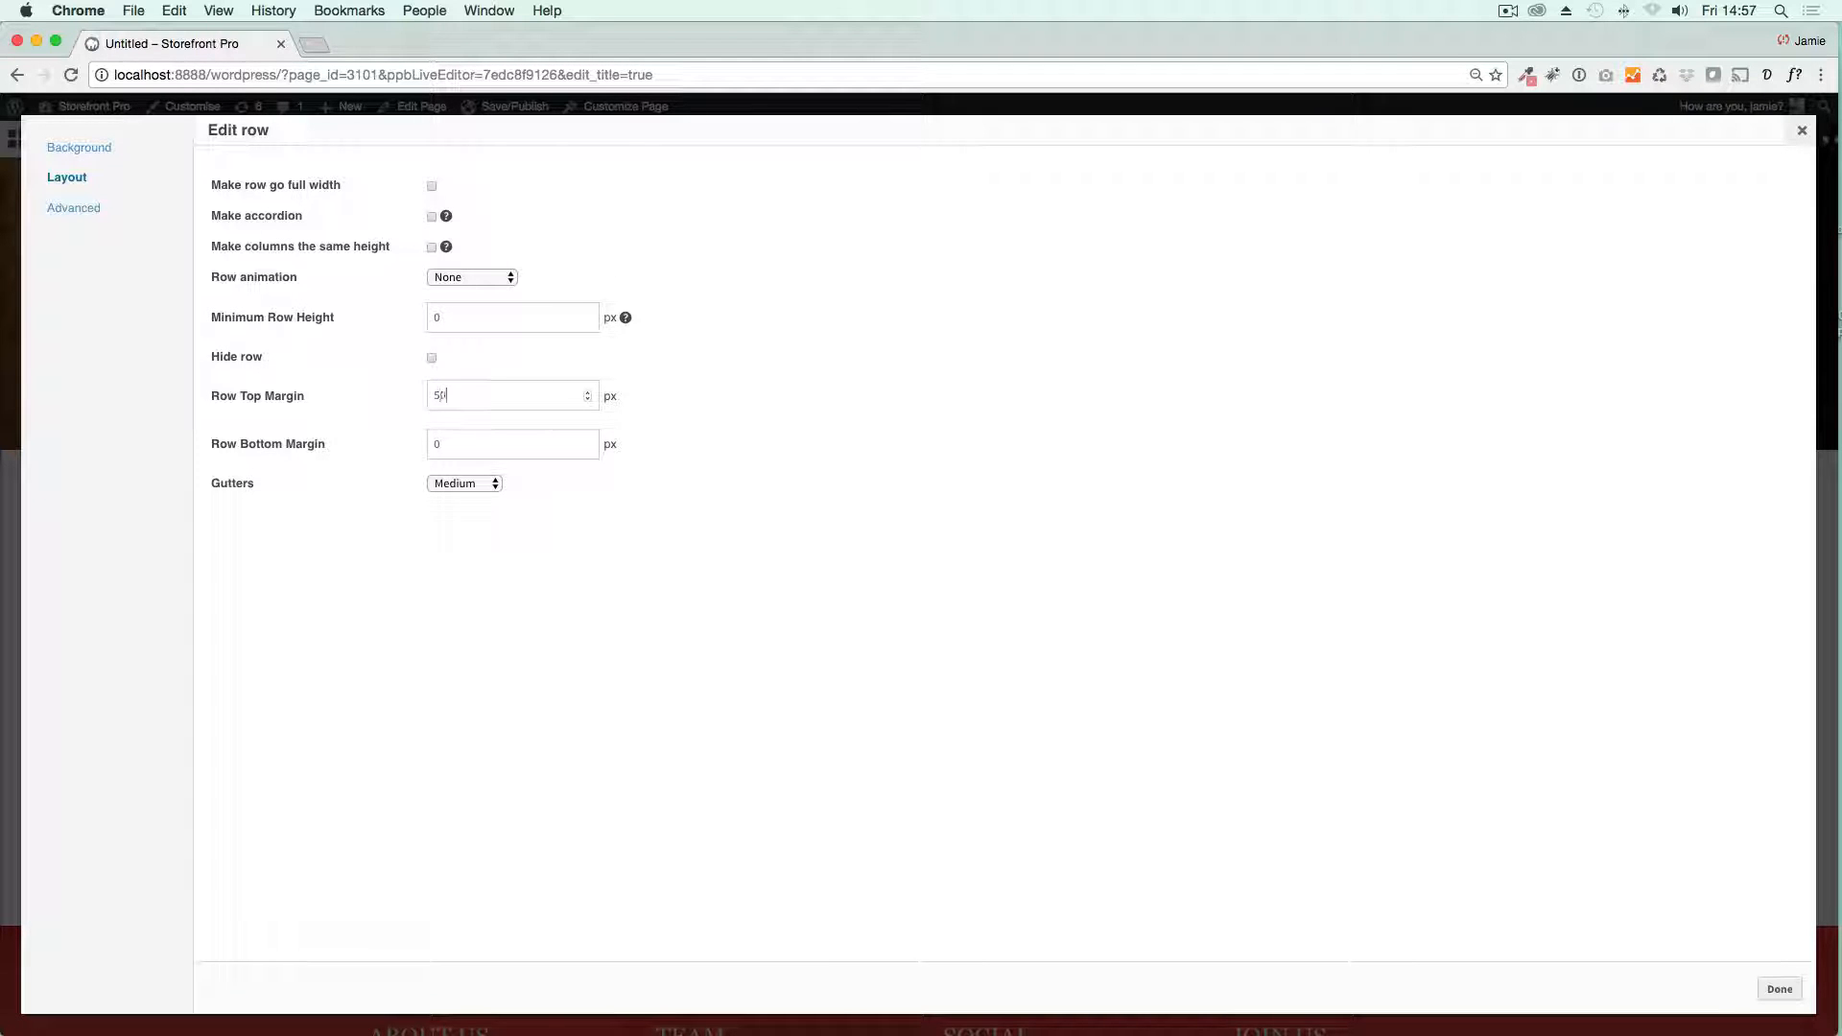
left_click(1778, 988)
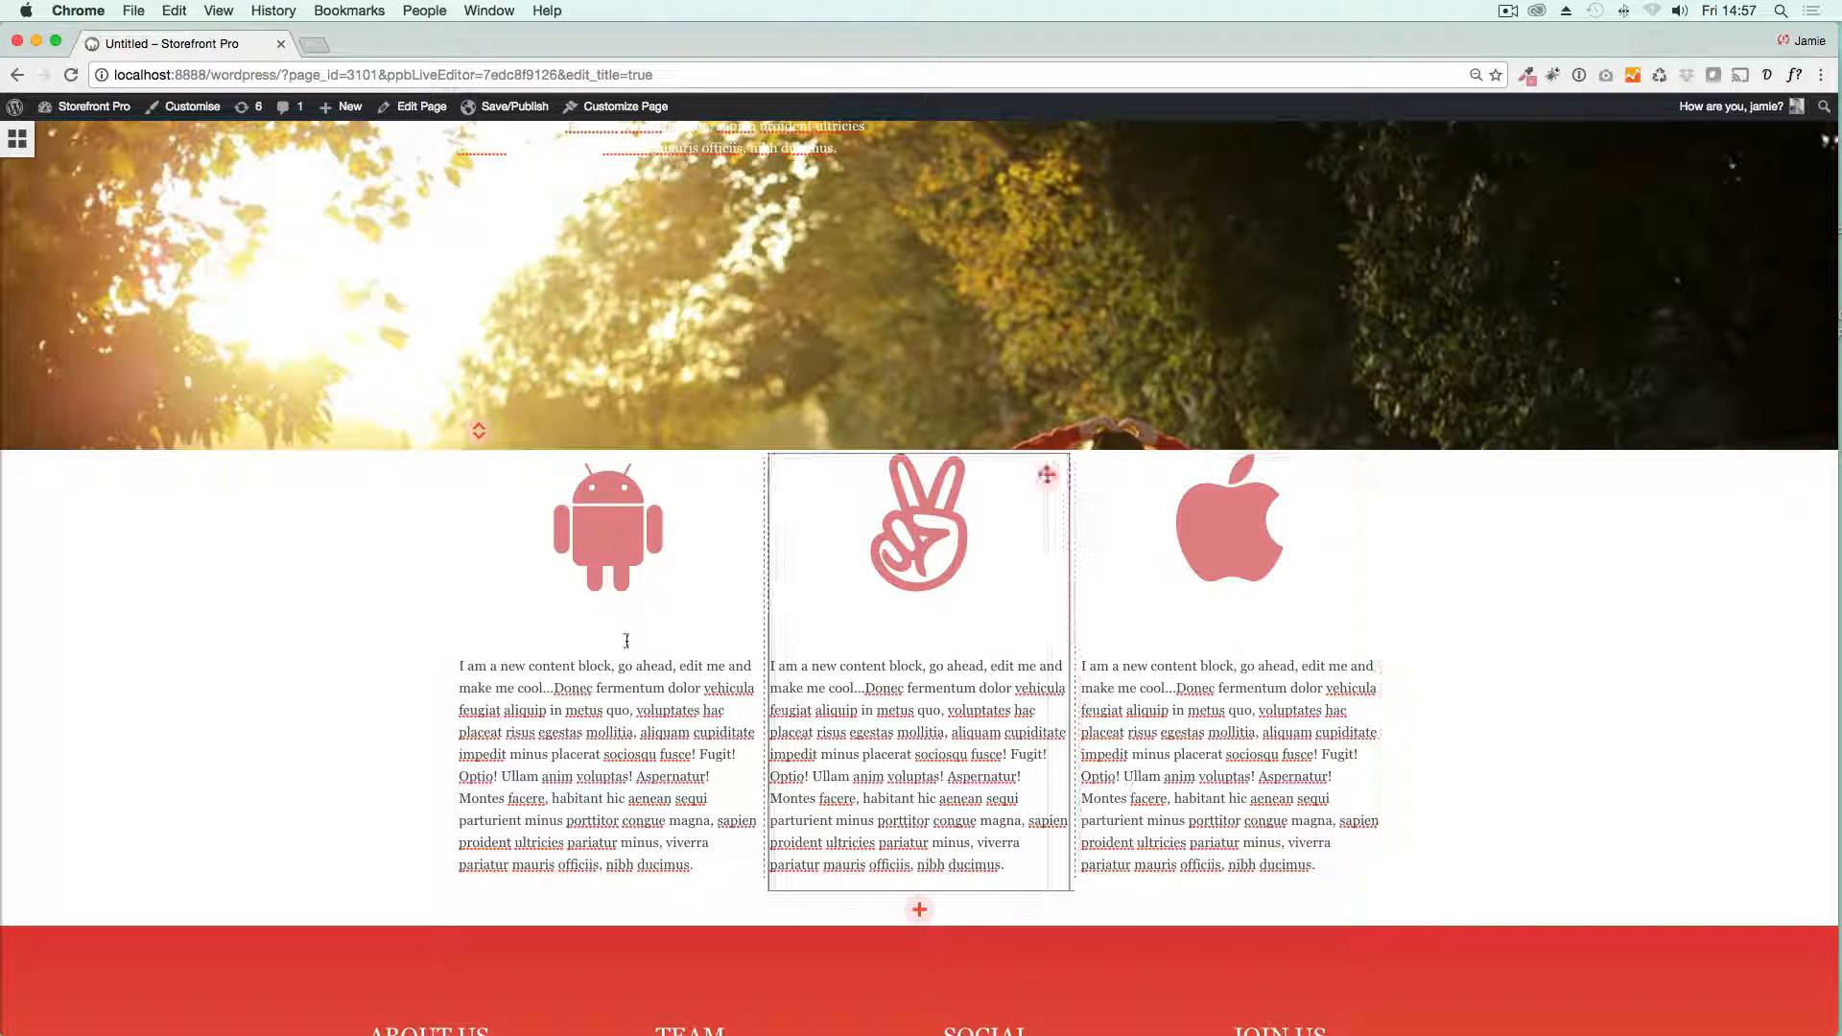
Step: Add a Blog posts module as a new row beneath the three-column icon row
scroll(362, 645, "down", 2)
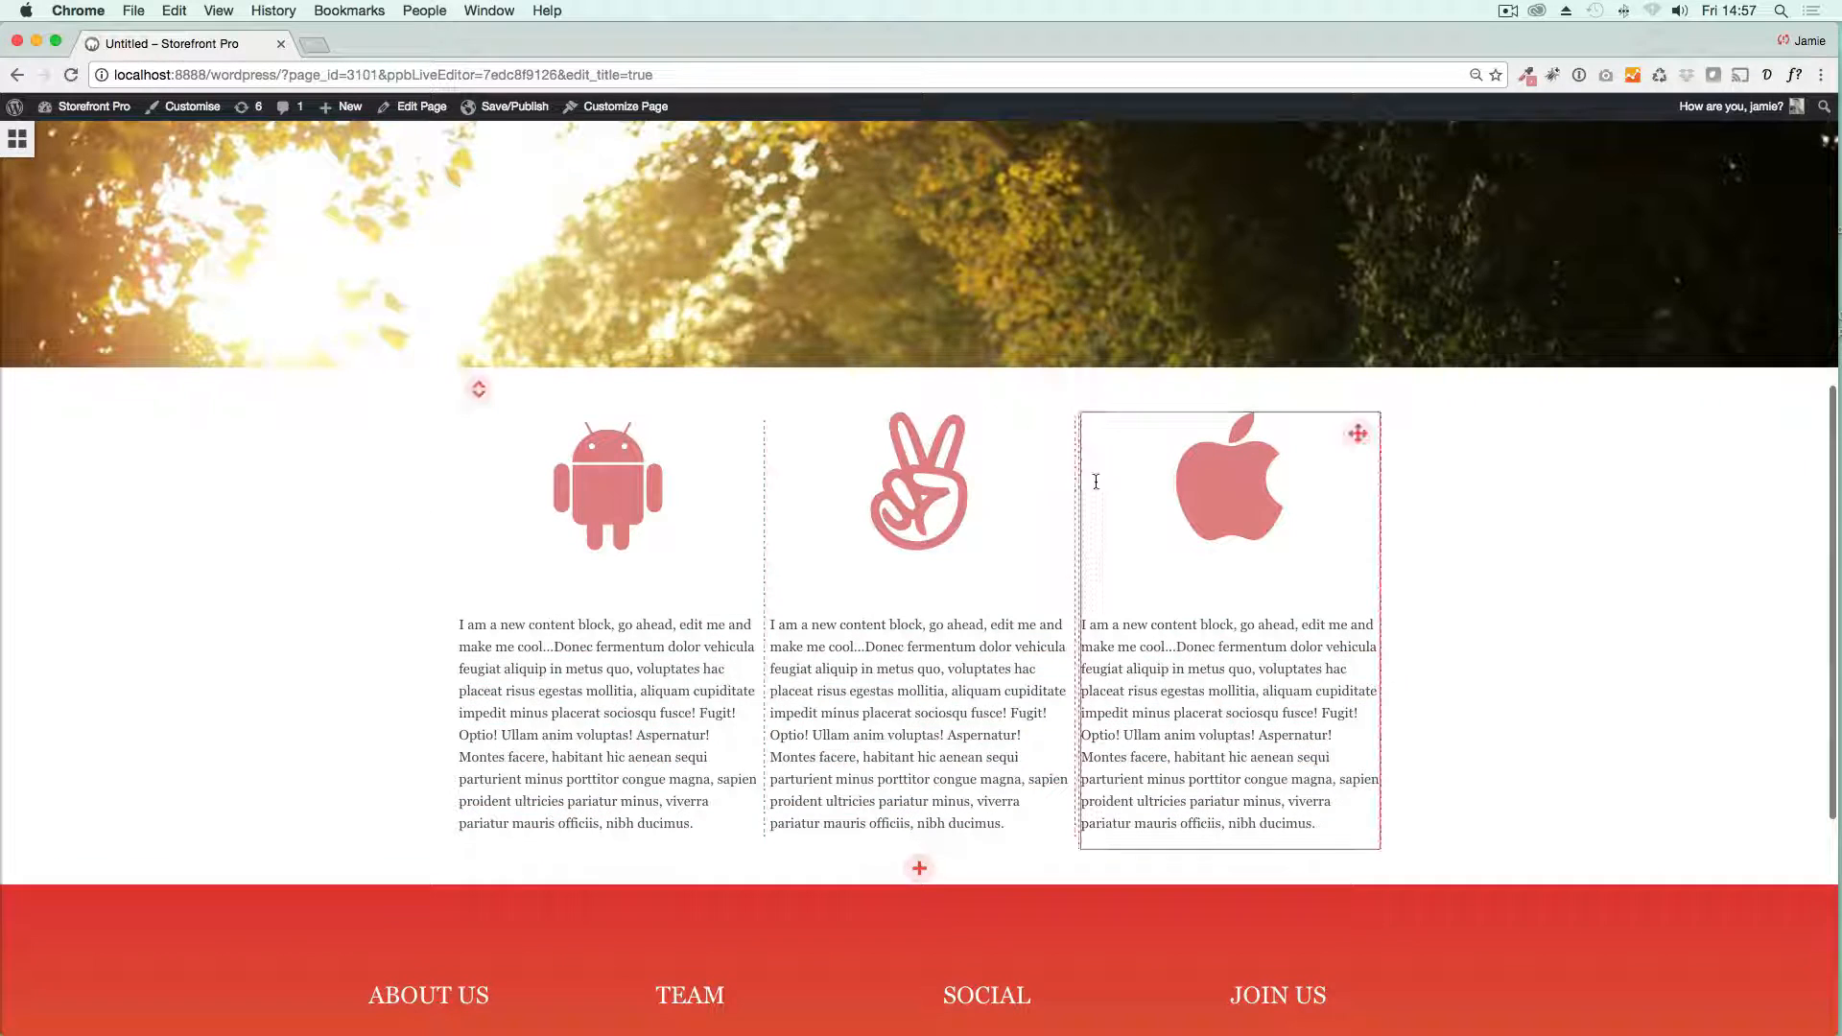
scroll(230, 637, "down", 1)
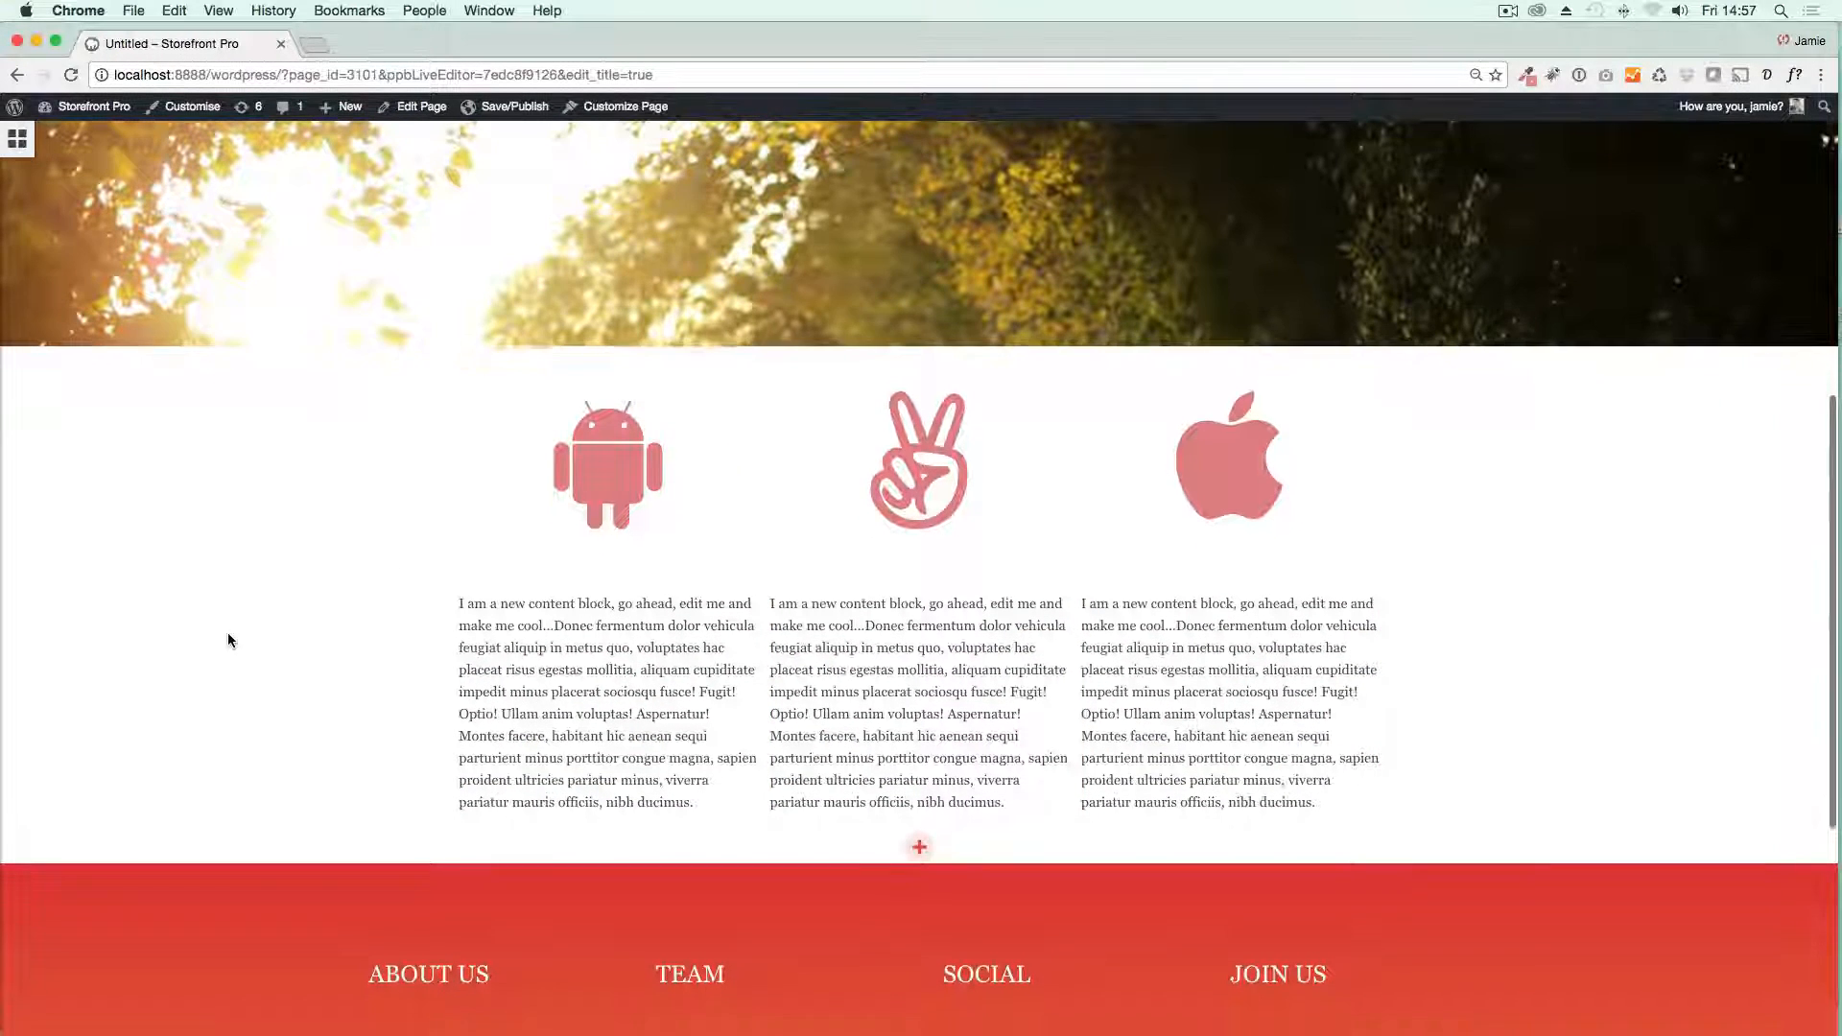
left_click(18, 151)
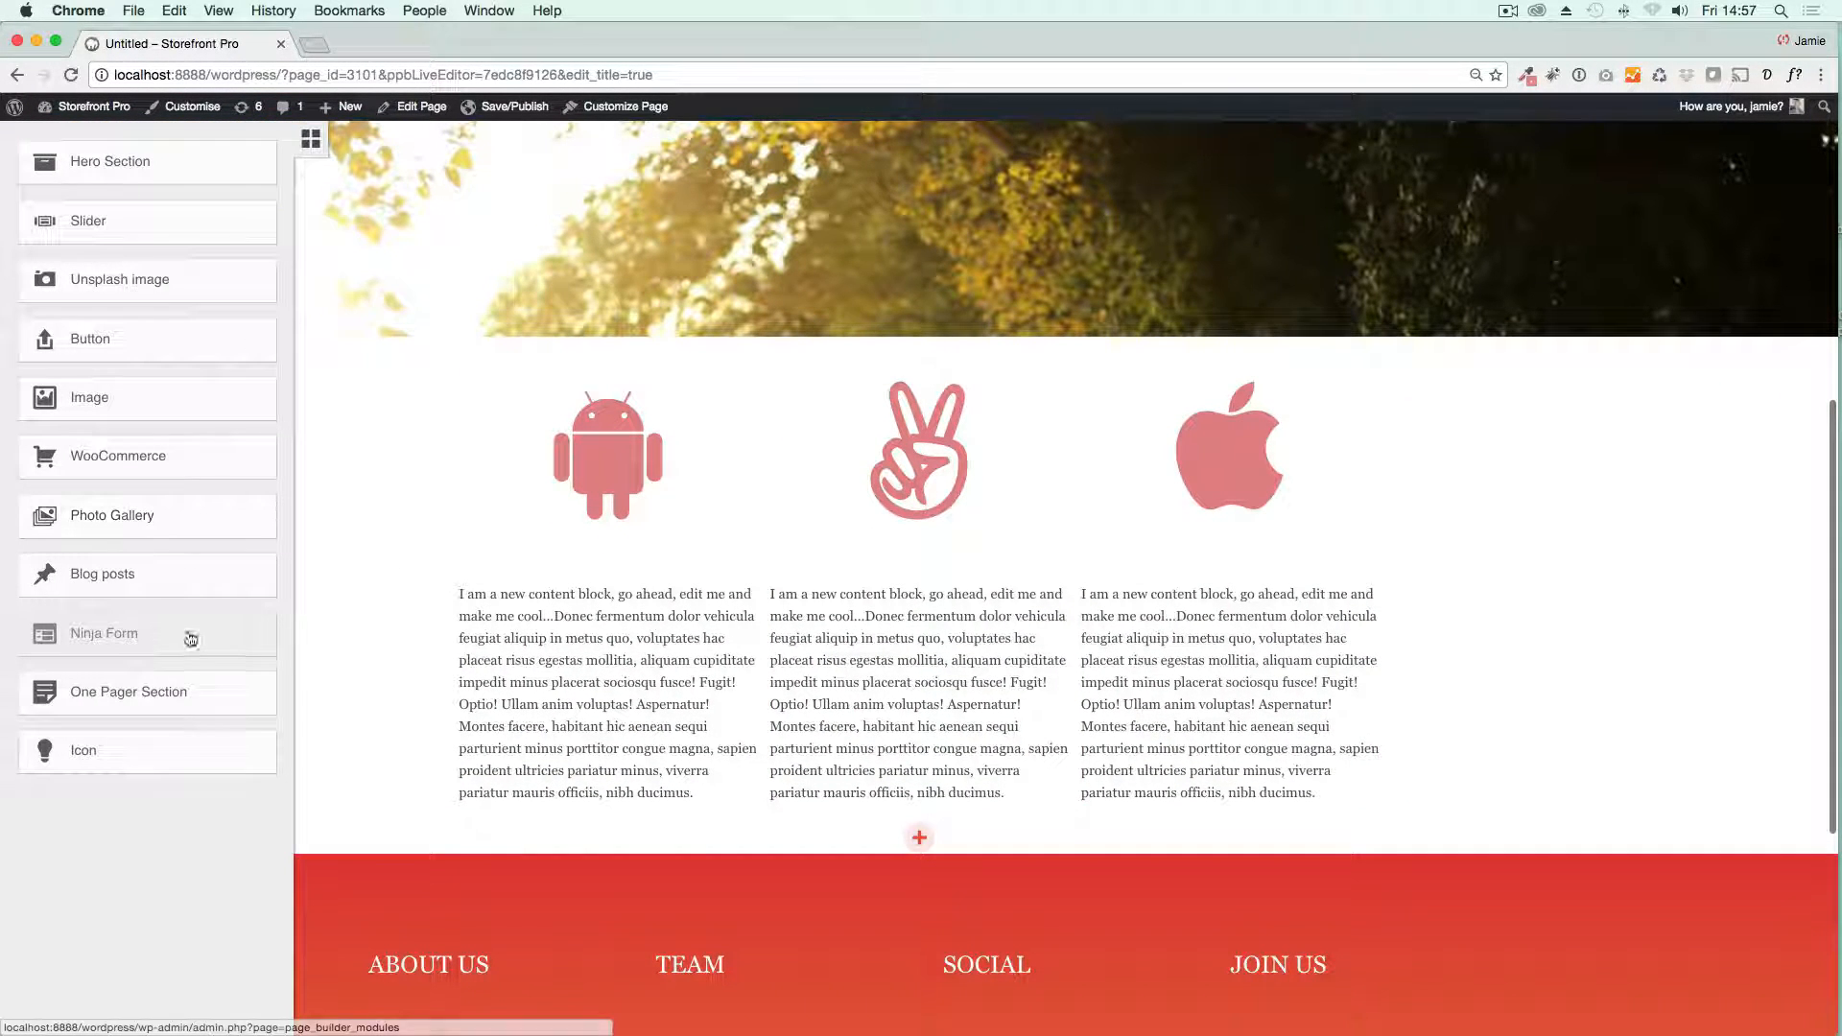
left_click_drag(149, 577, 955, 868)
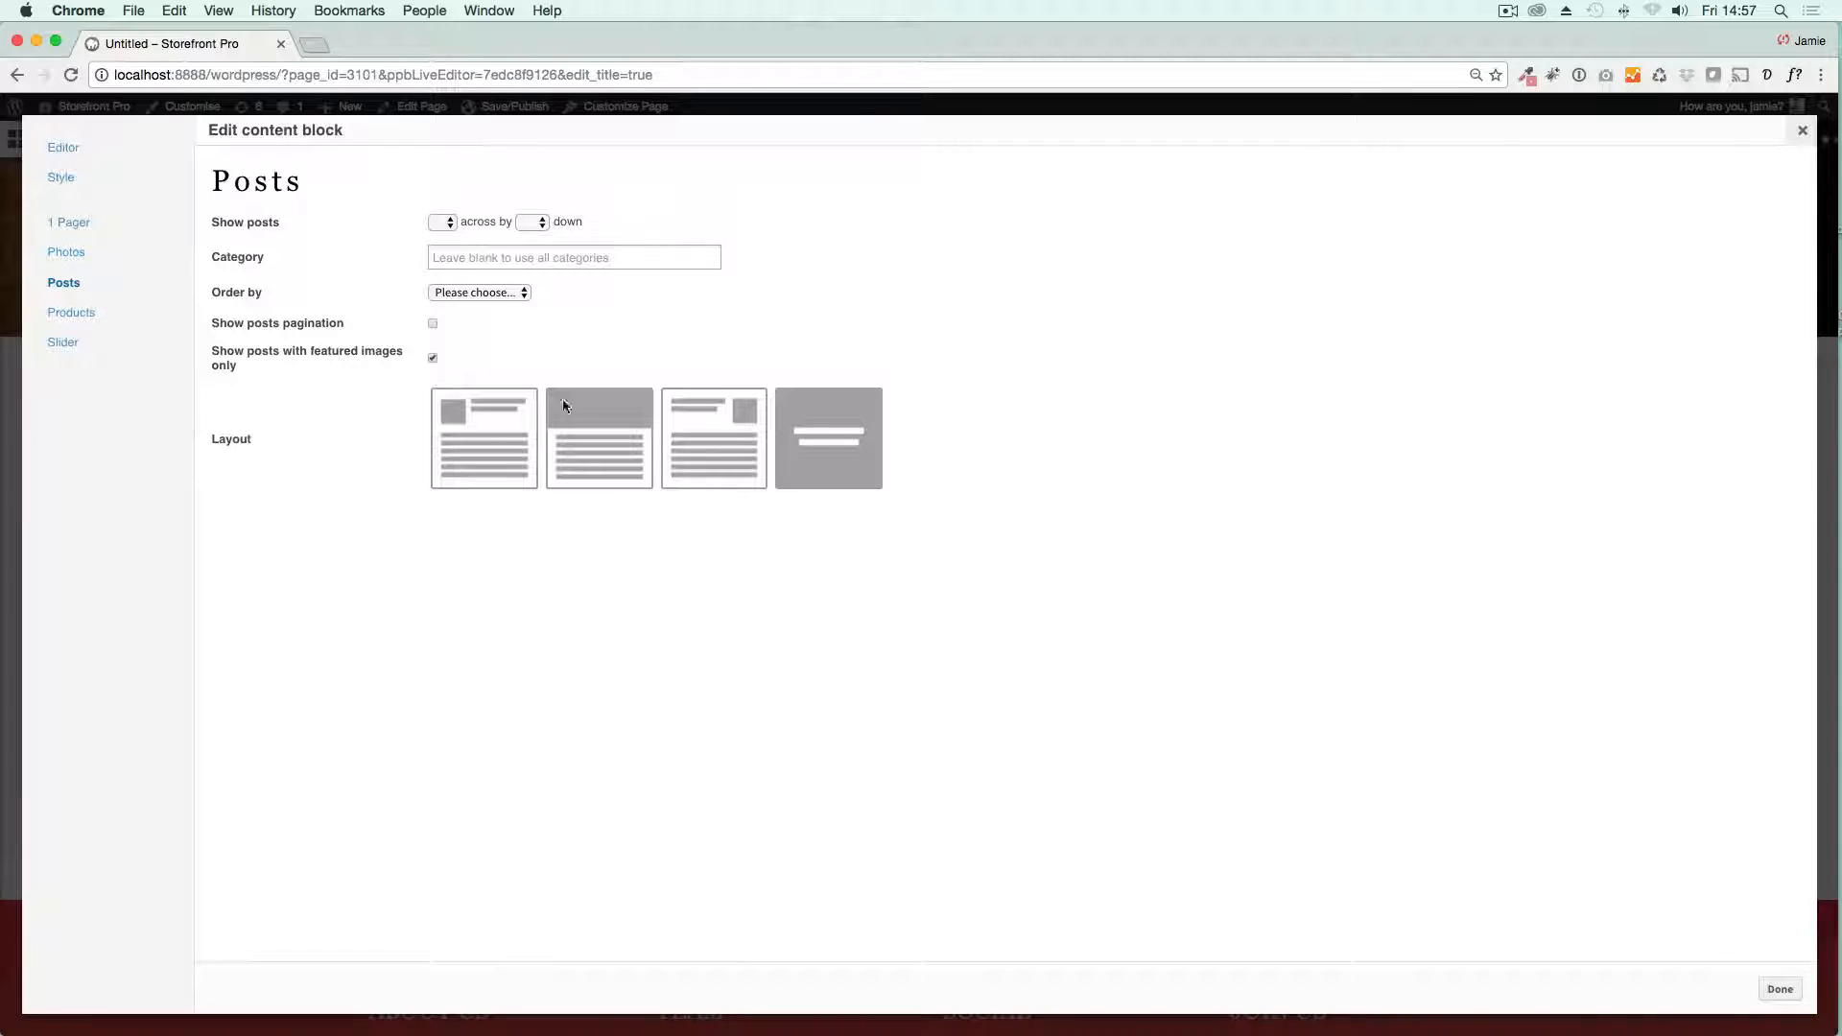
Step: Set the posts block to show 2 posts across by 1 down
left_click(443, 223)
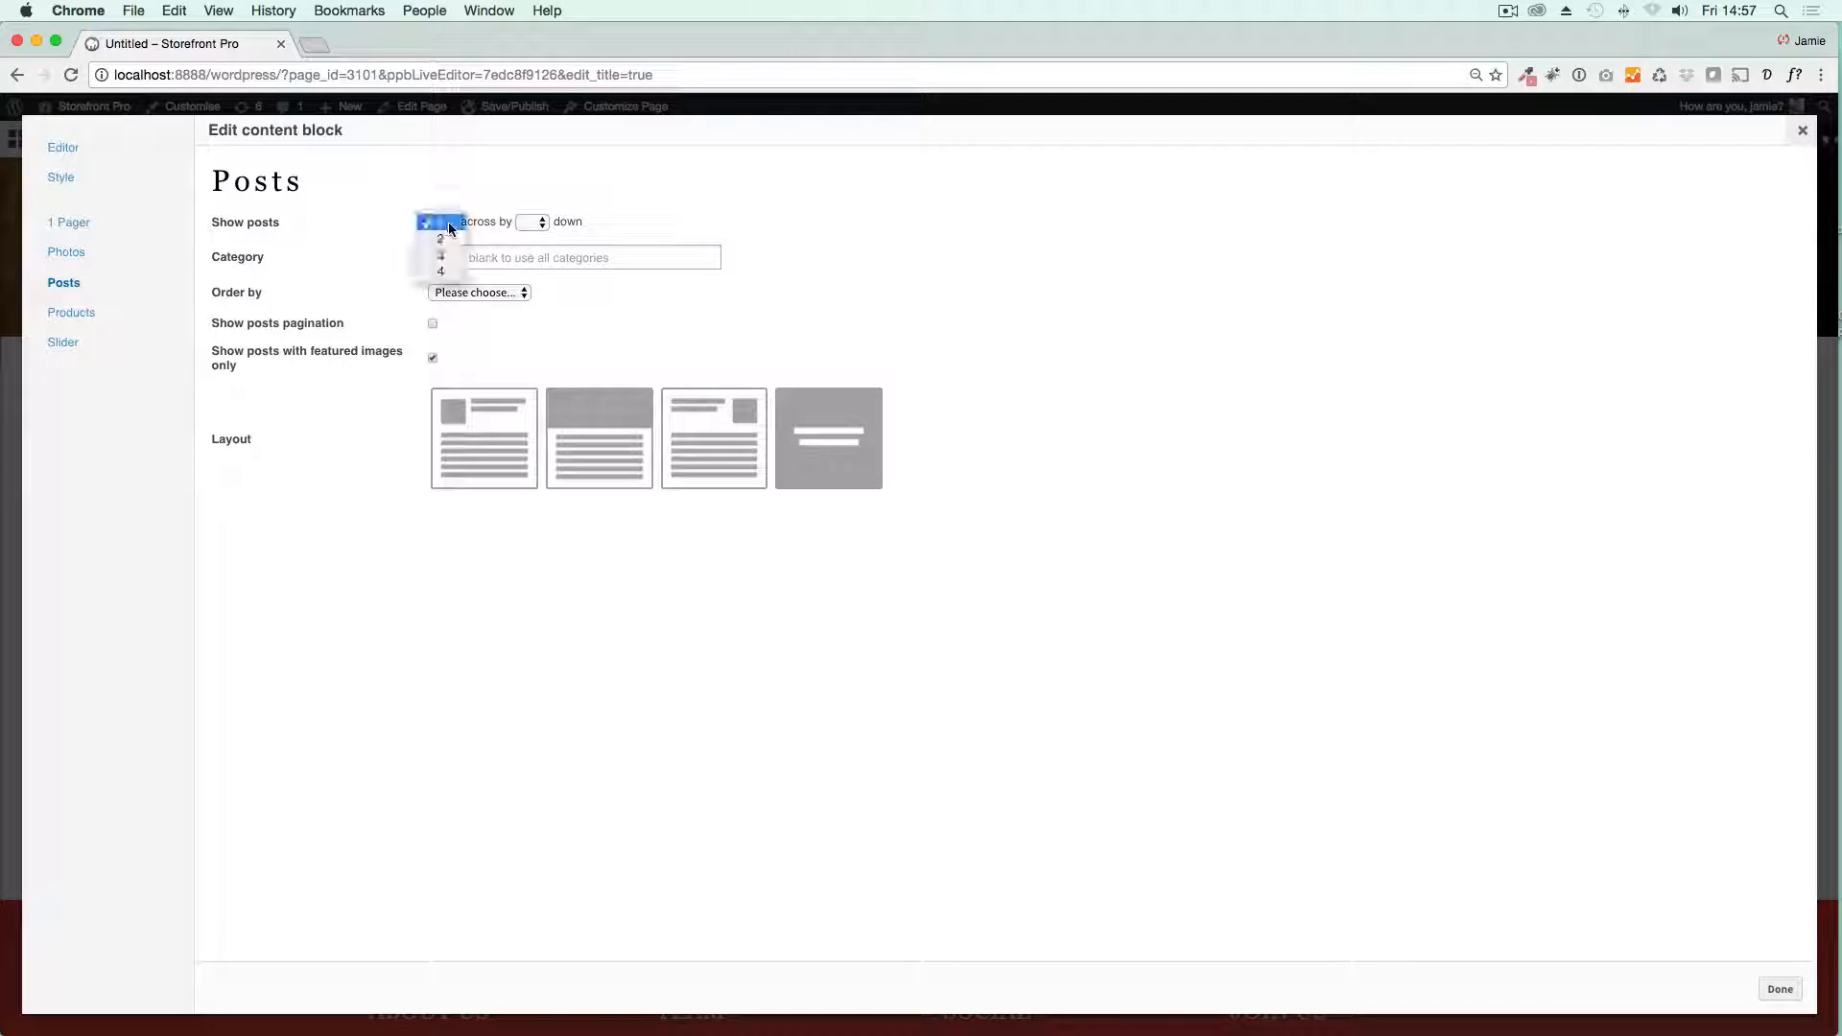
left_click(451, 228)
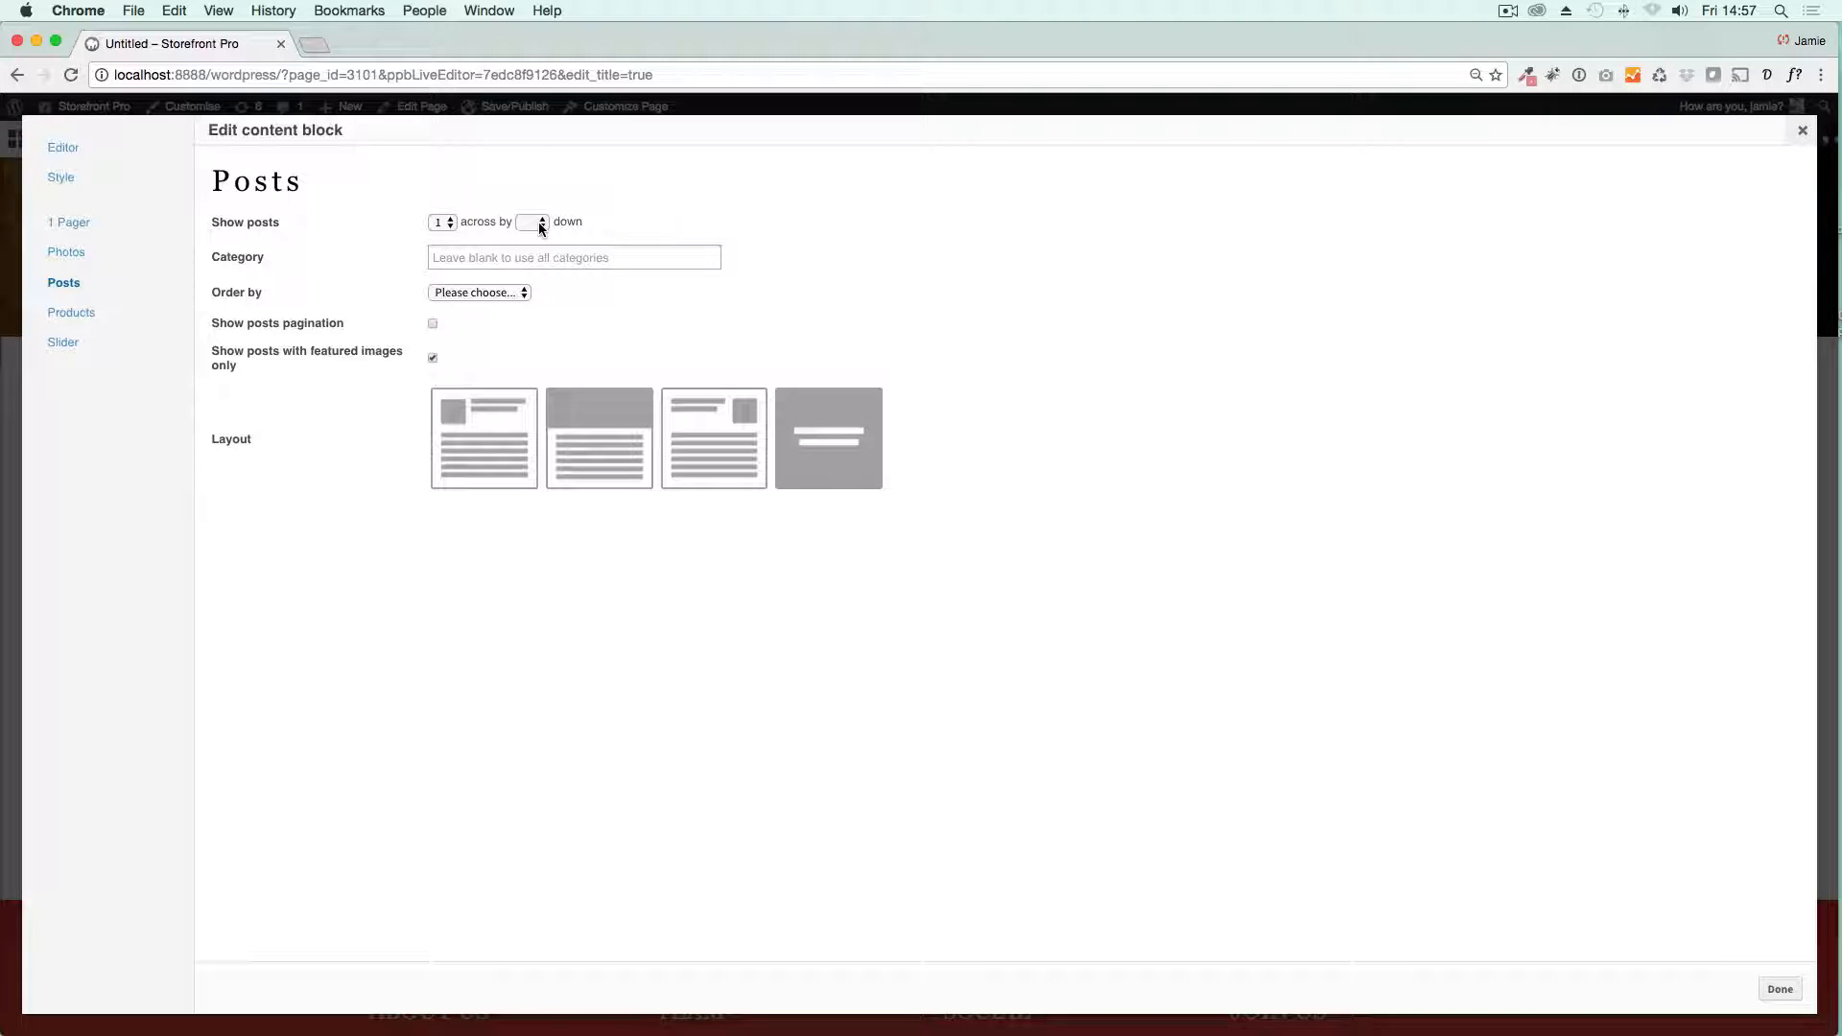
left_click(443, 222)
left_click(452, 240)
left_click(533, 222)
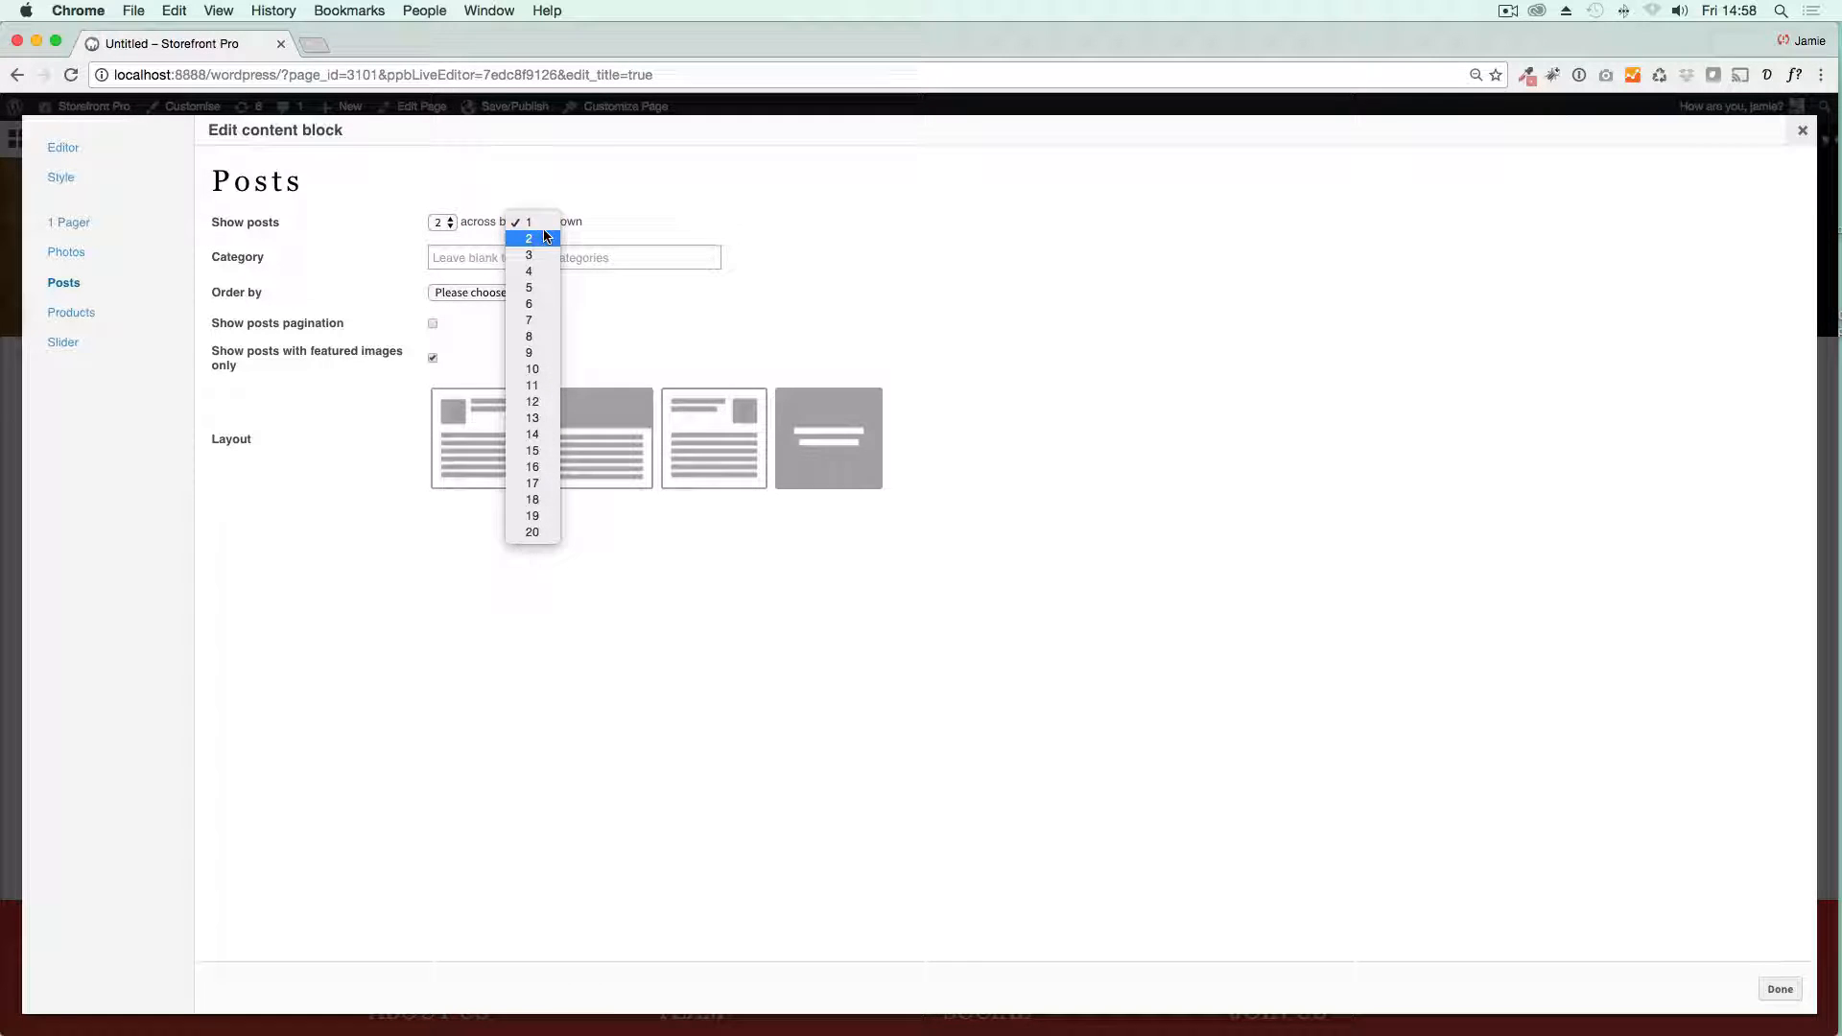
left_click(543, 222)
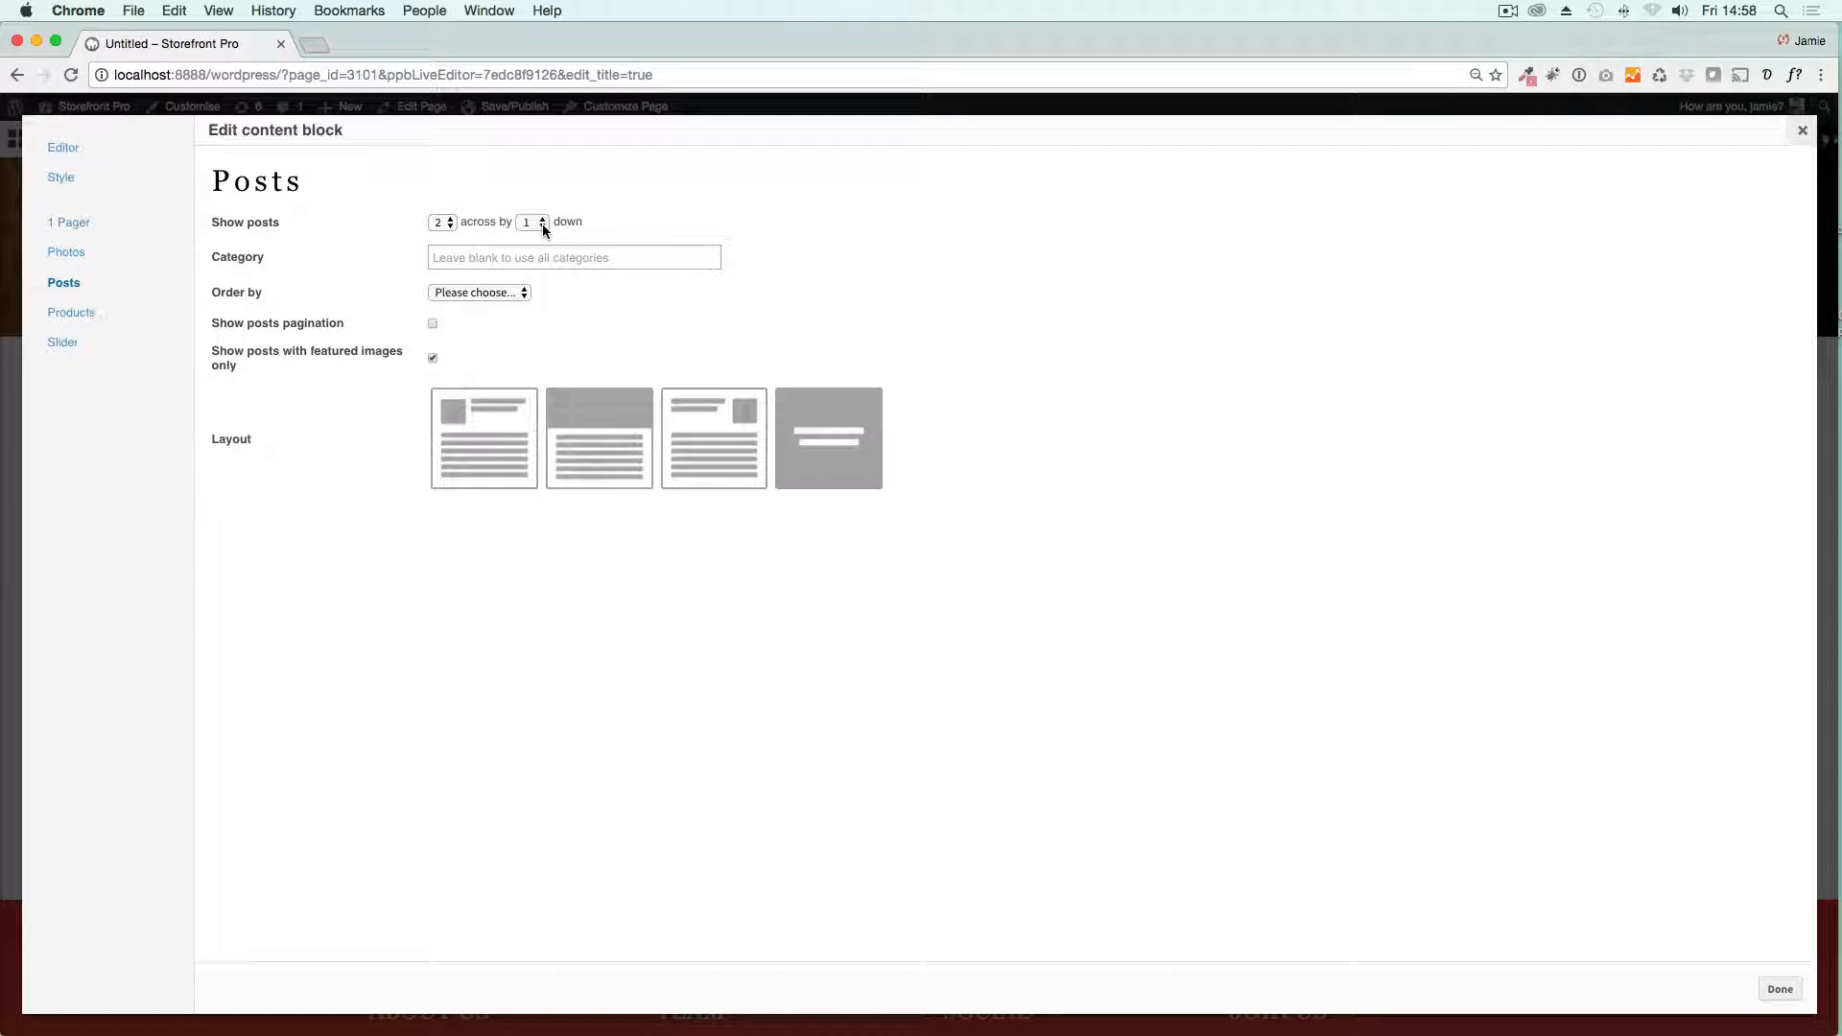
Step: Give the posts block the image-above-text layout with square featured images, leave the category blank, and apply the settings
left_click(468, 266)
left_click(860, 240)
left_click(567, 465)
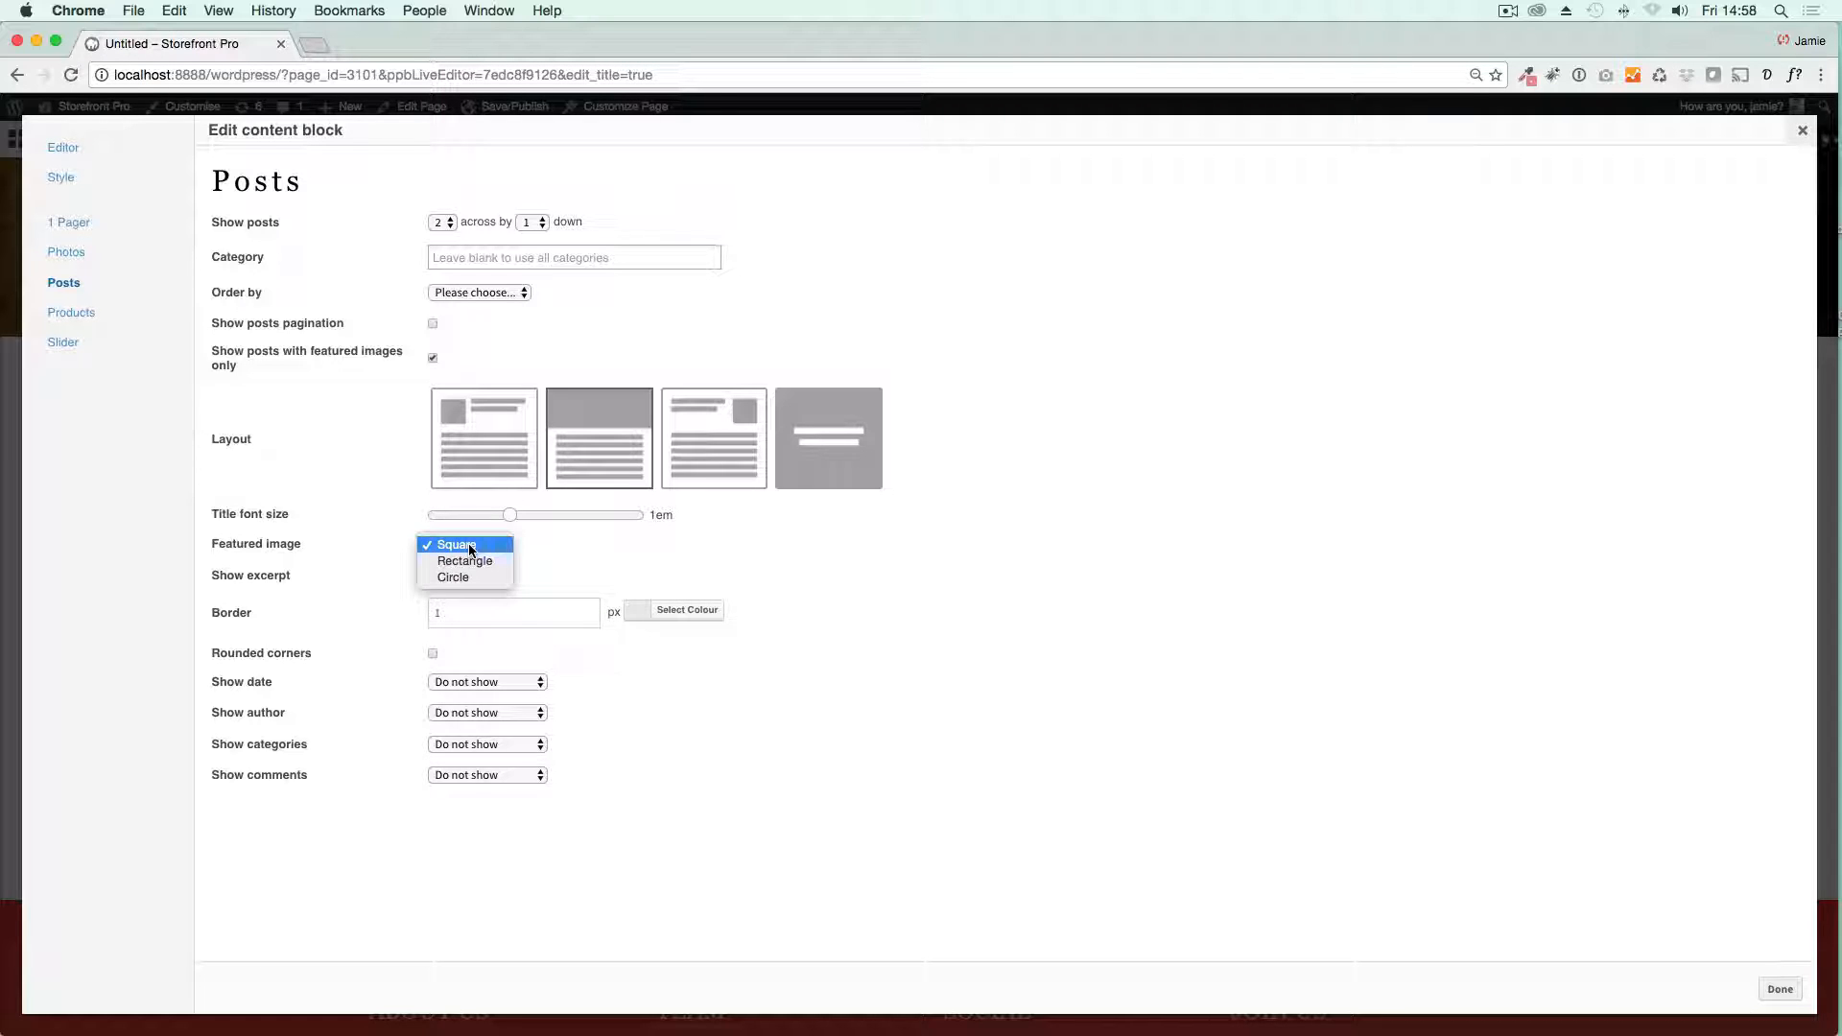
left_click(470, 547)
left_click(1780, 990)
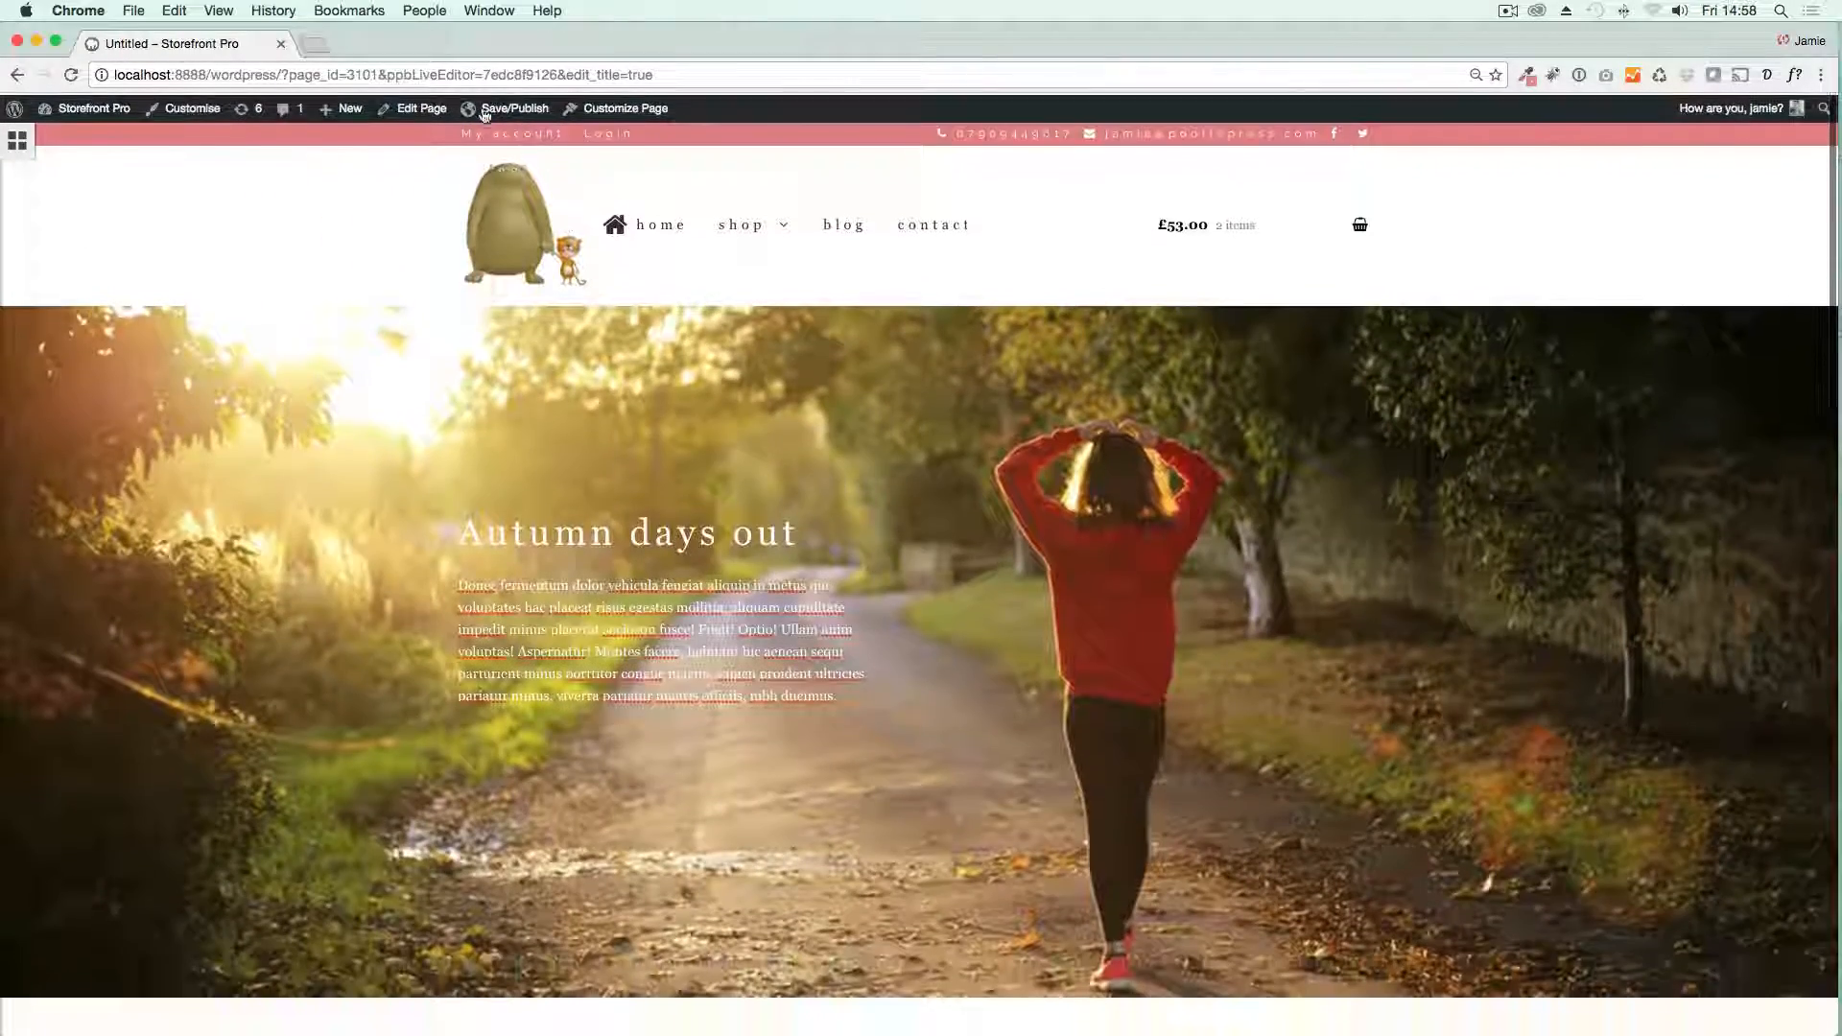
Step: Publish the page with the title "My new home page"
mouse_move(509, 107)
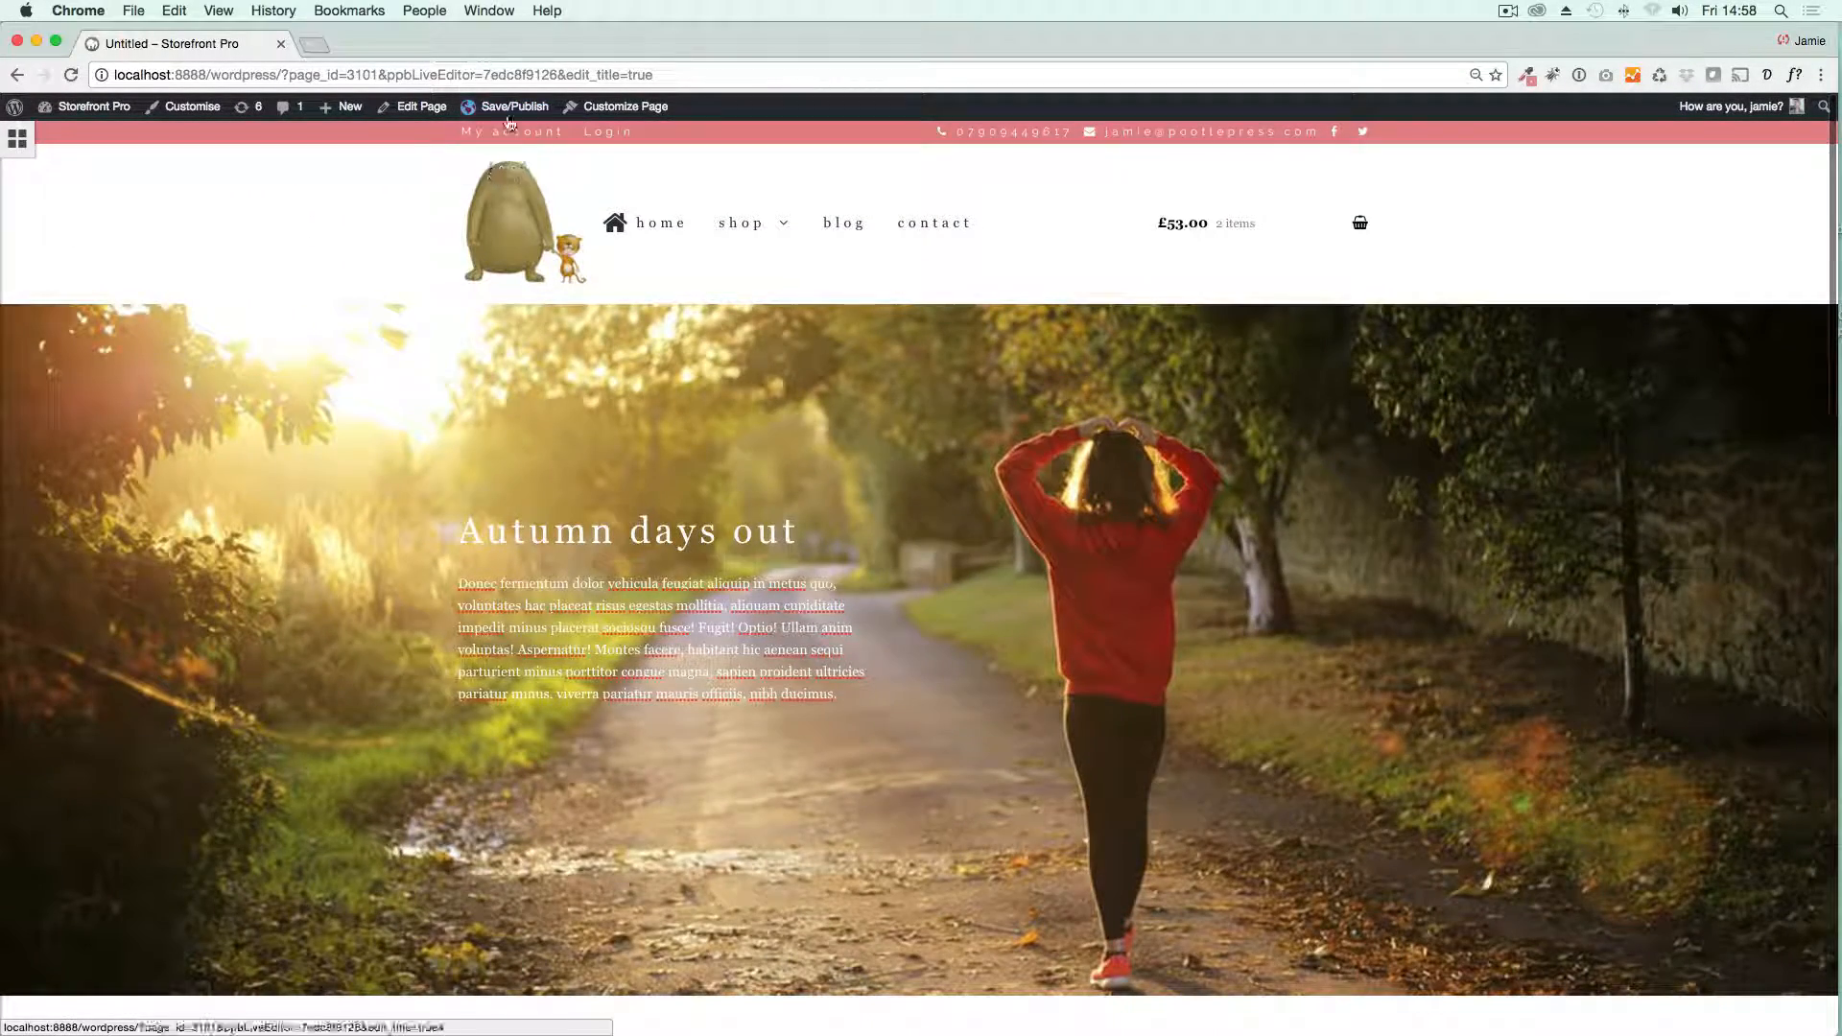
left_click(481, 161)
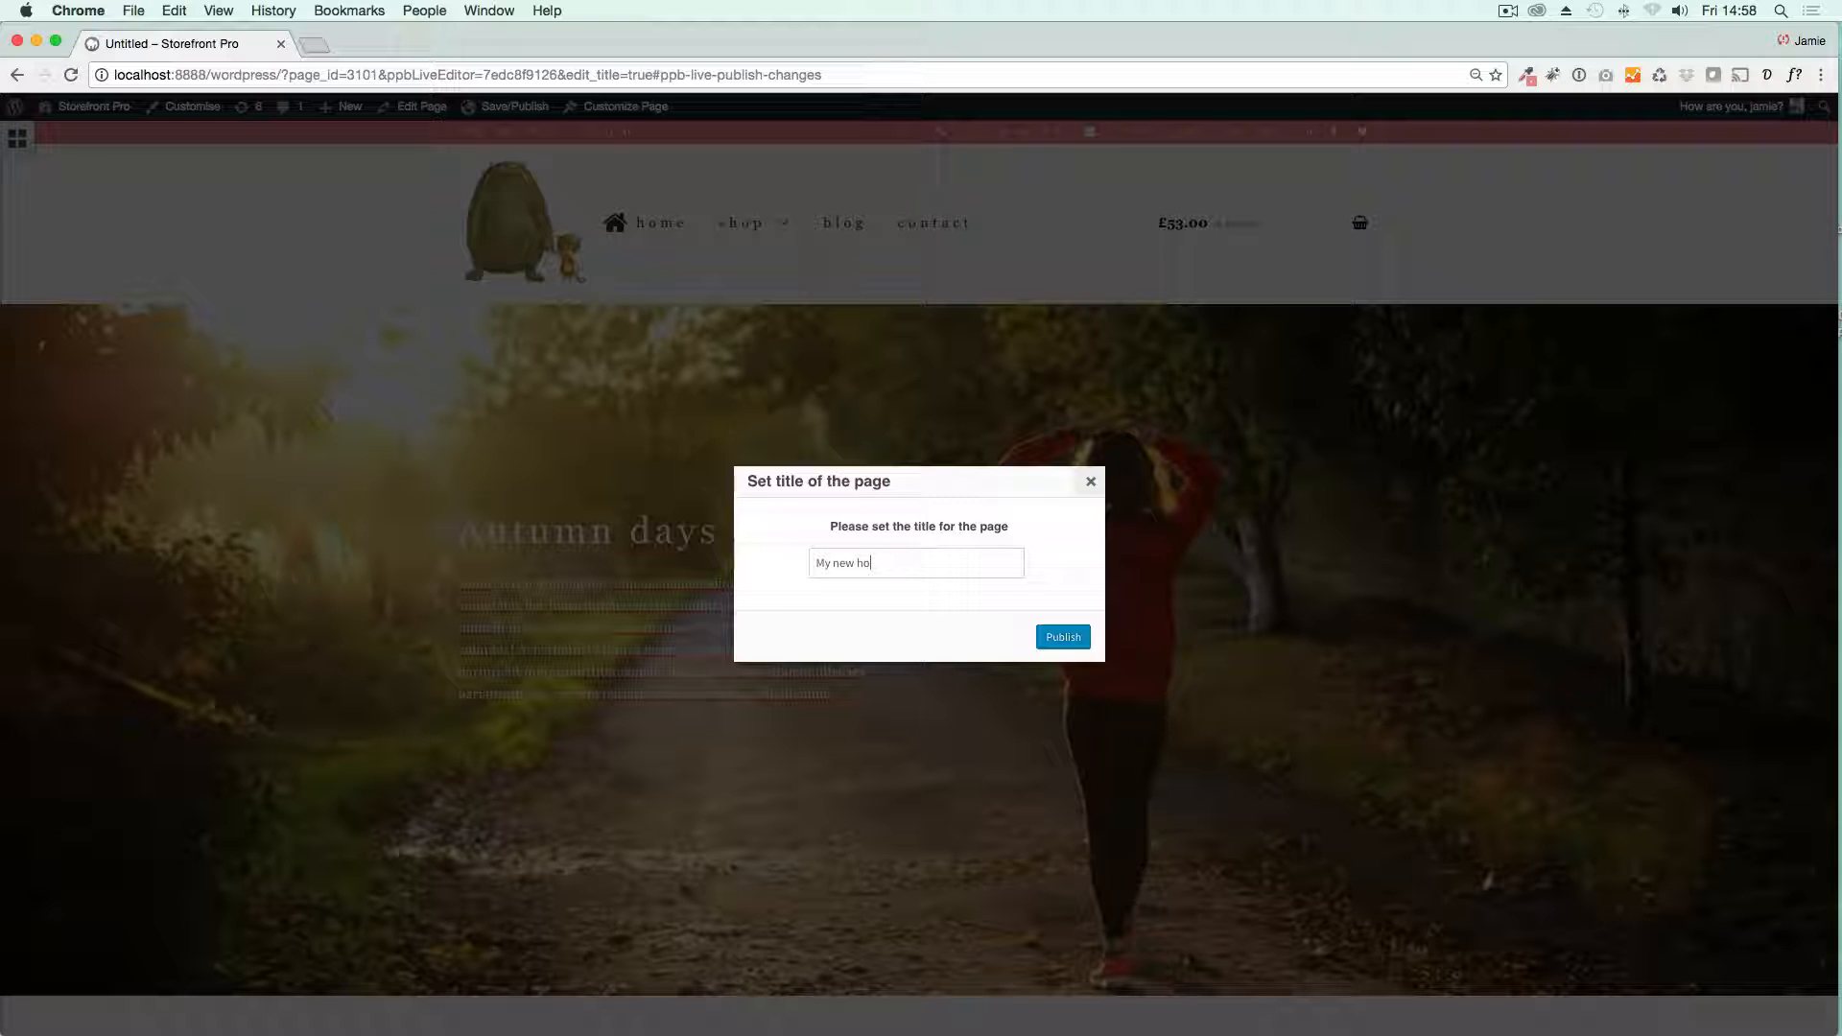
left_click(1061, 638)
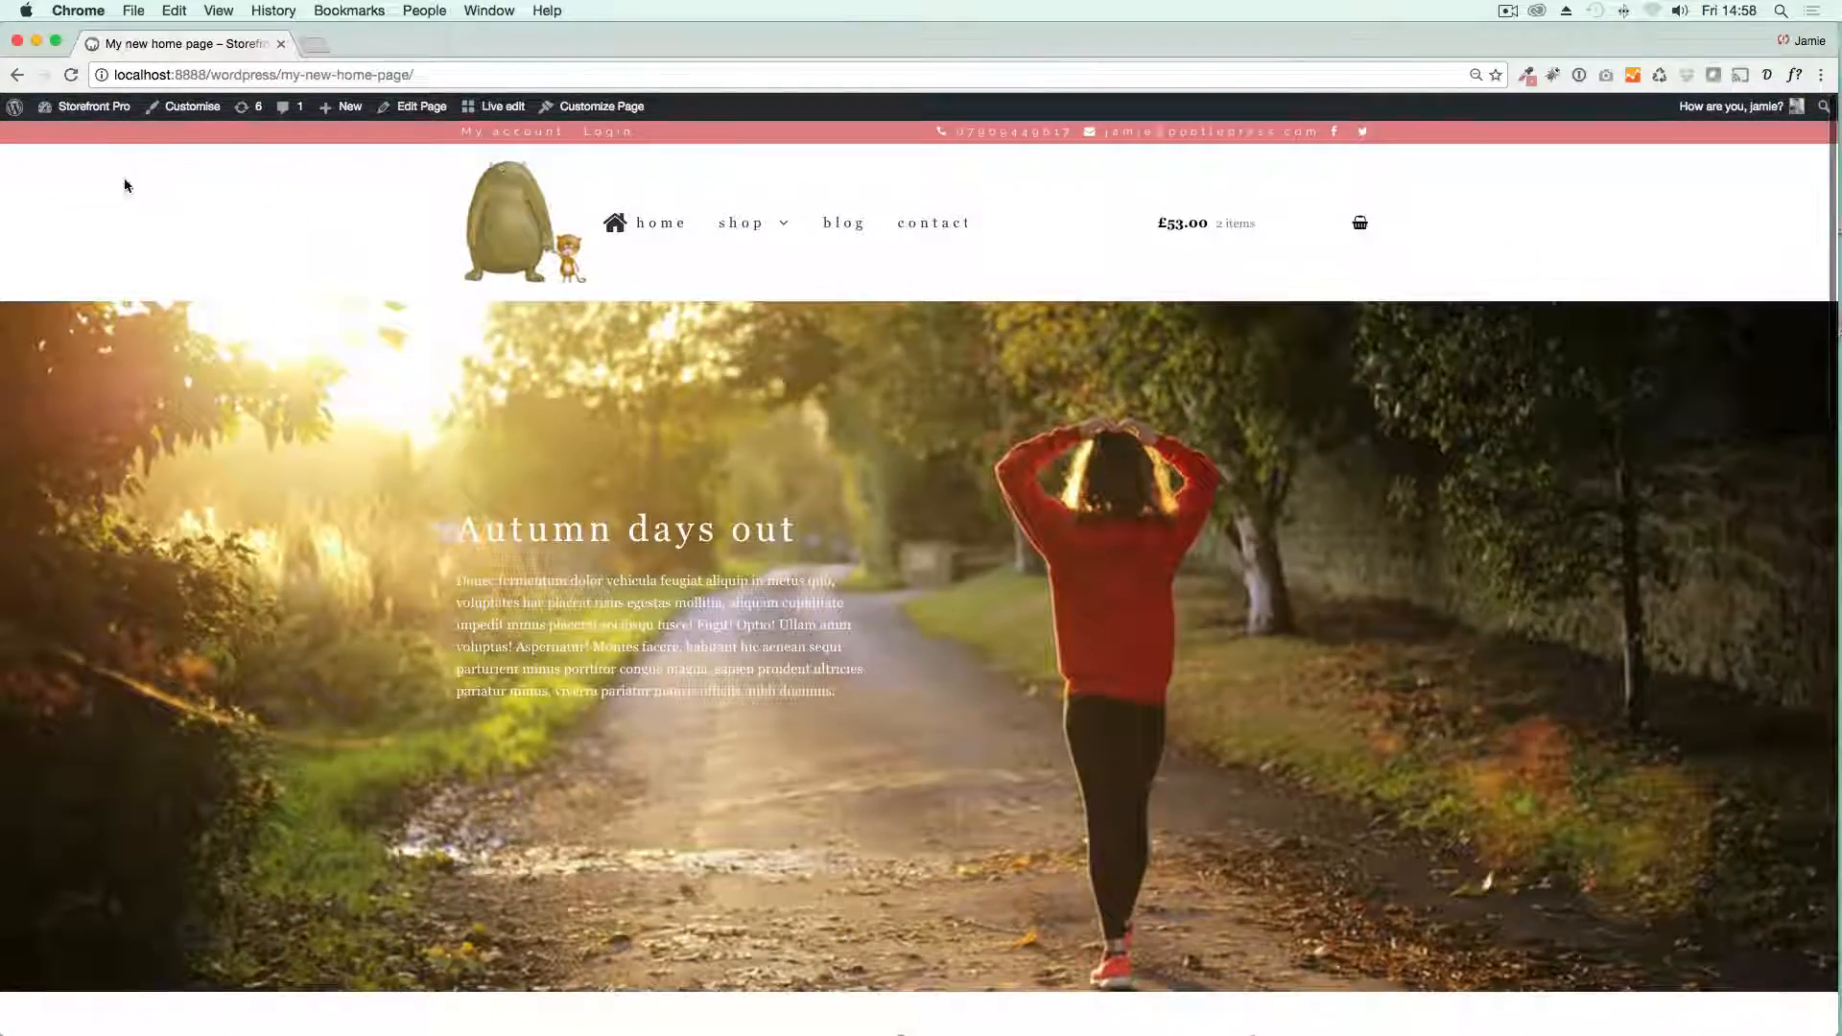
Step: Set "My new home page" as the site's static front page in the WordPress Reading settings and save the changes
left_click(68, 136)
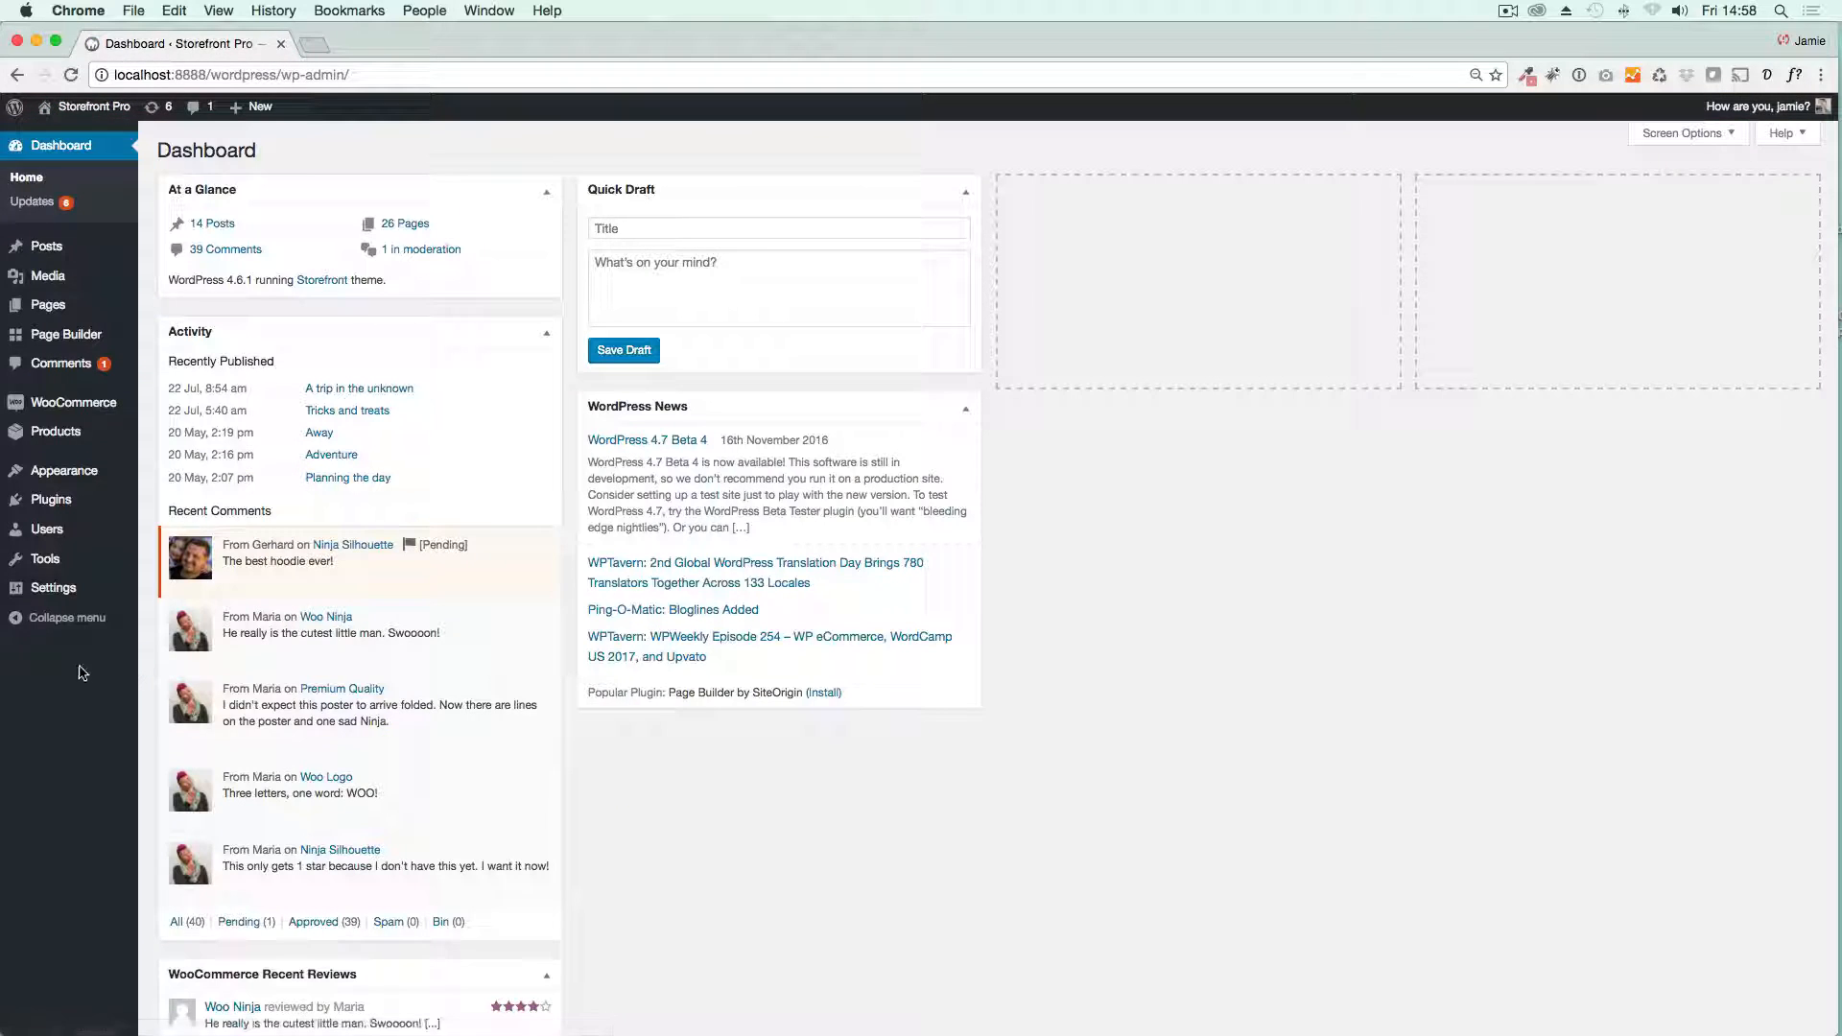
mouse_move(148, 607)
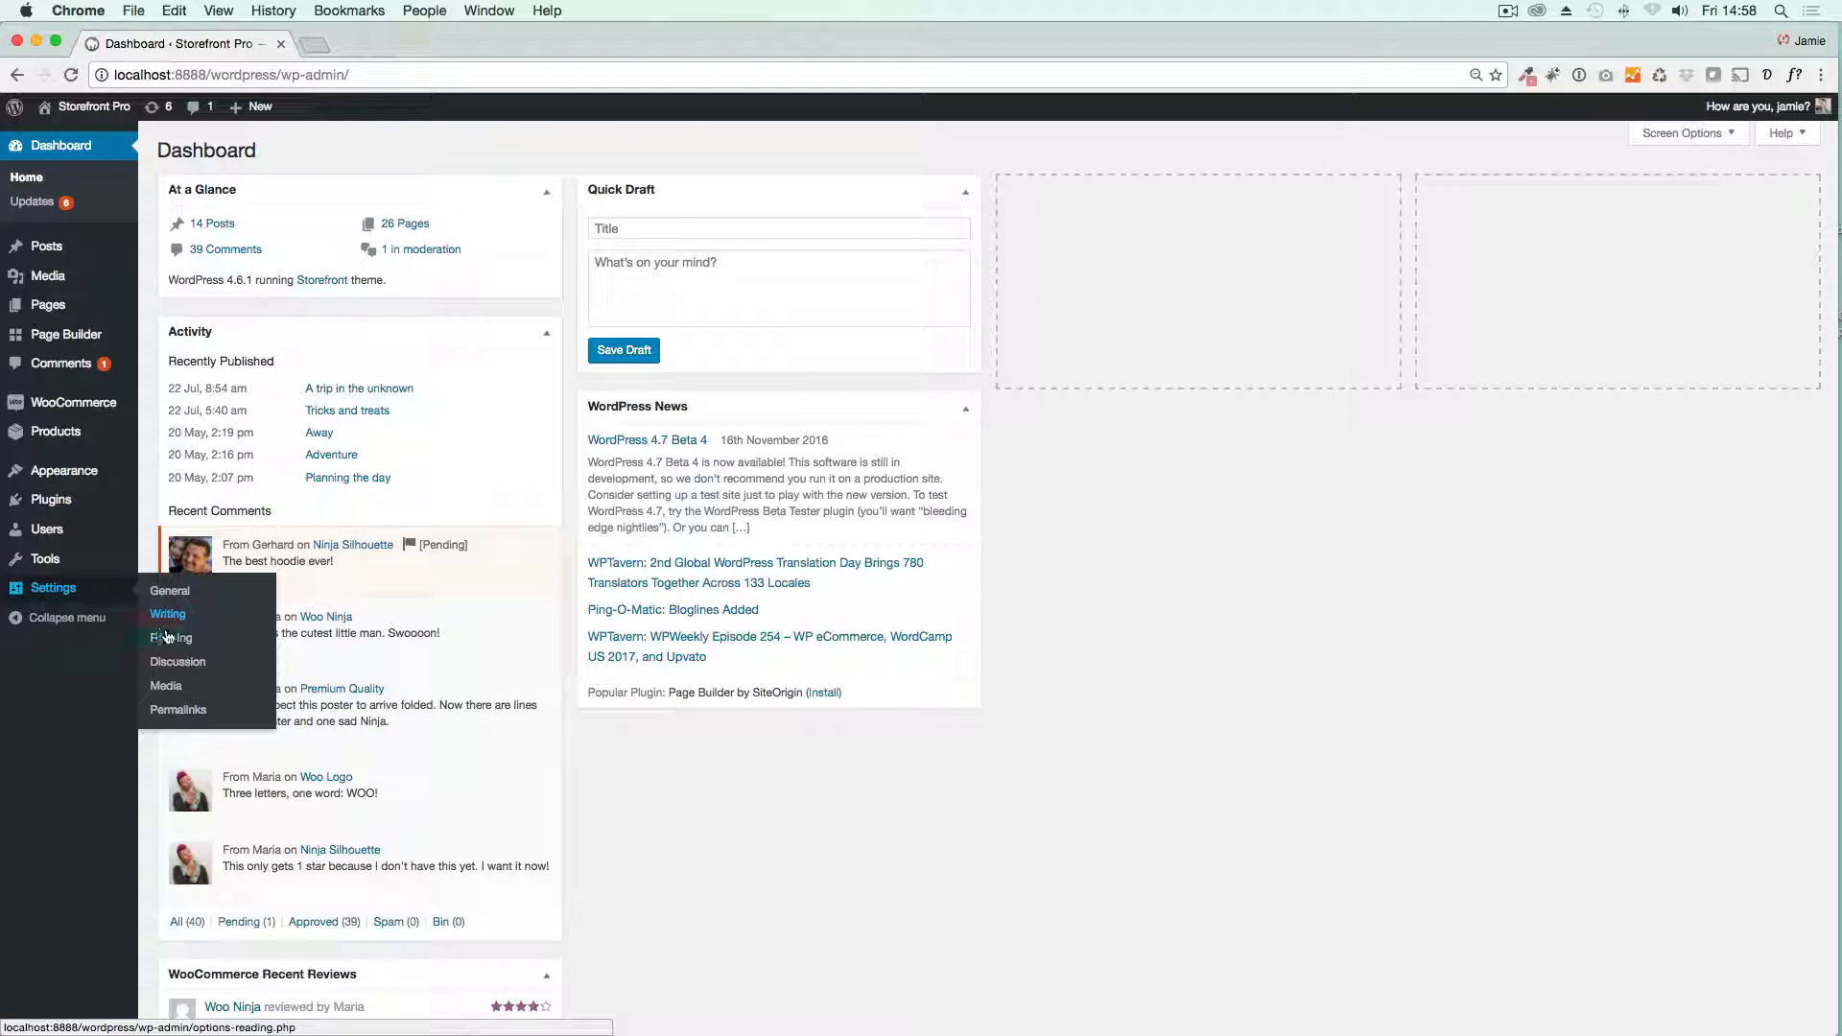
left_click(169, 637)
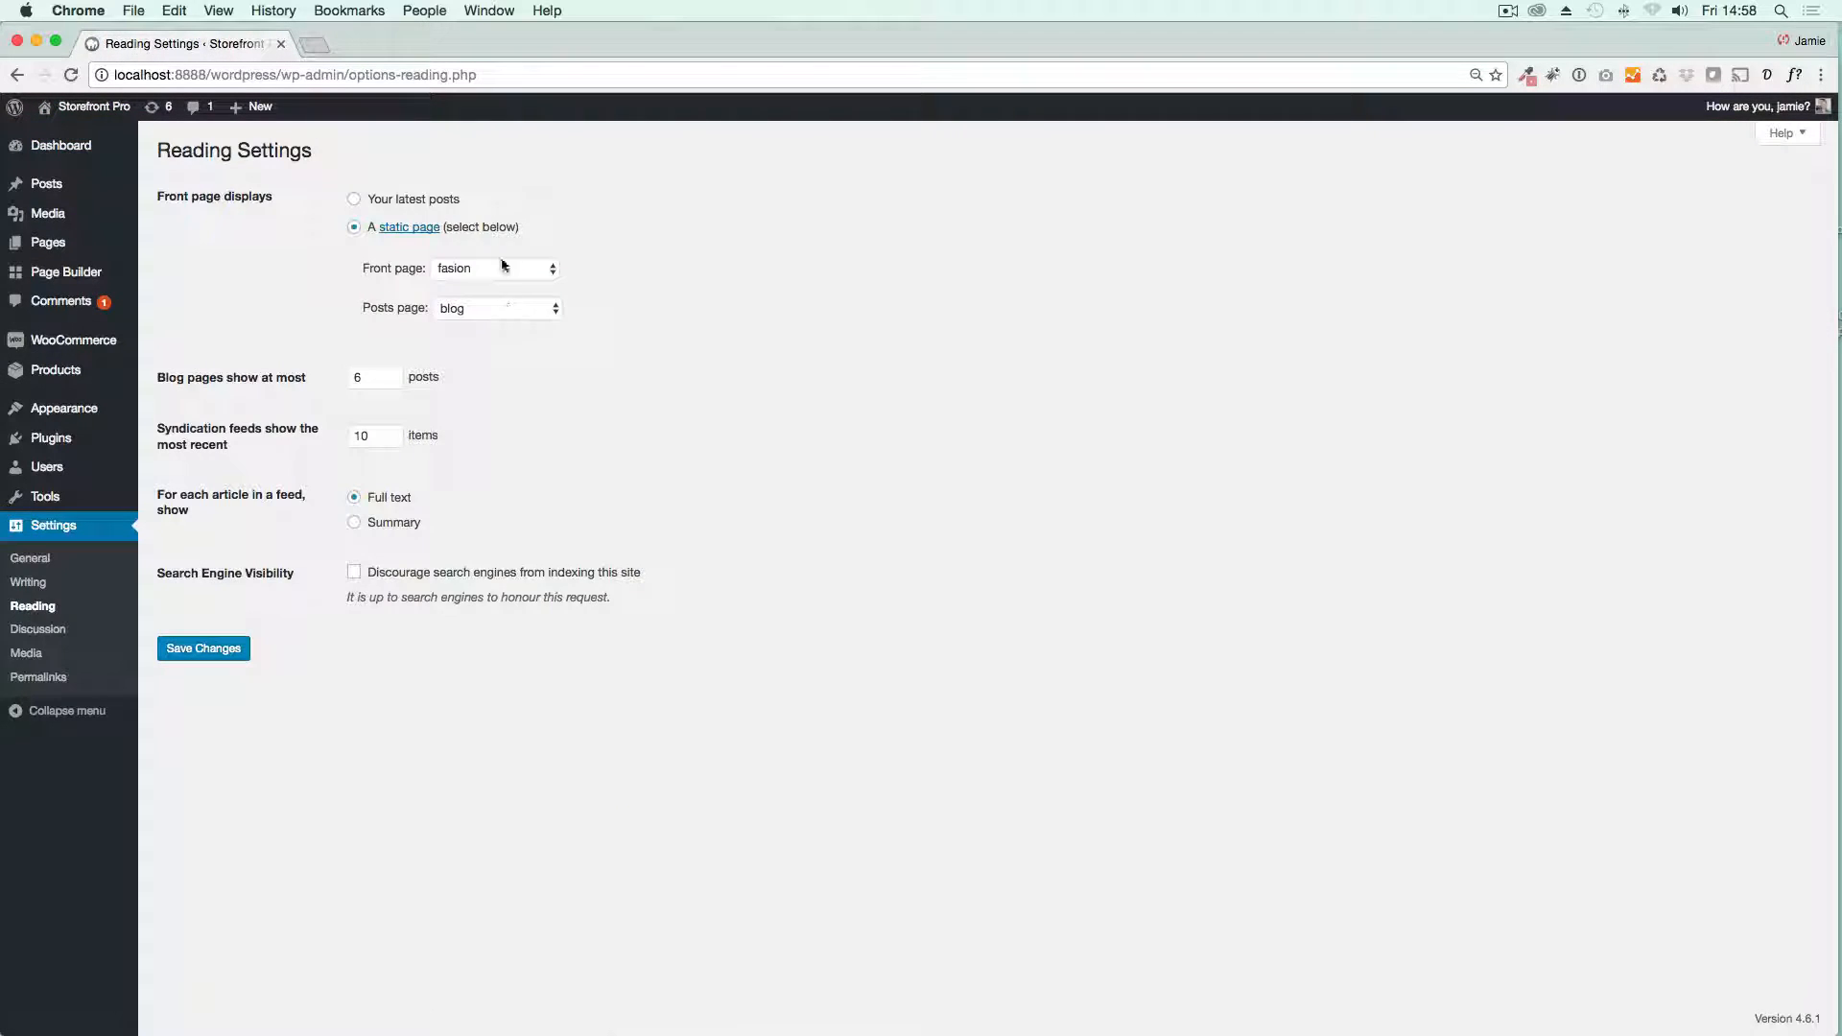
left_click(501, 268)
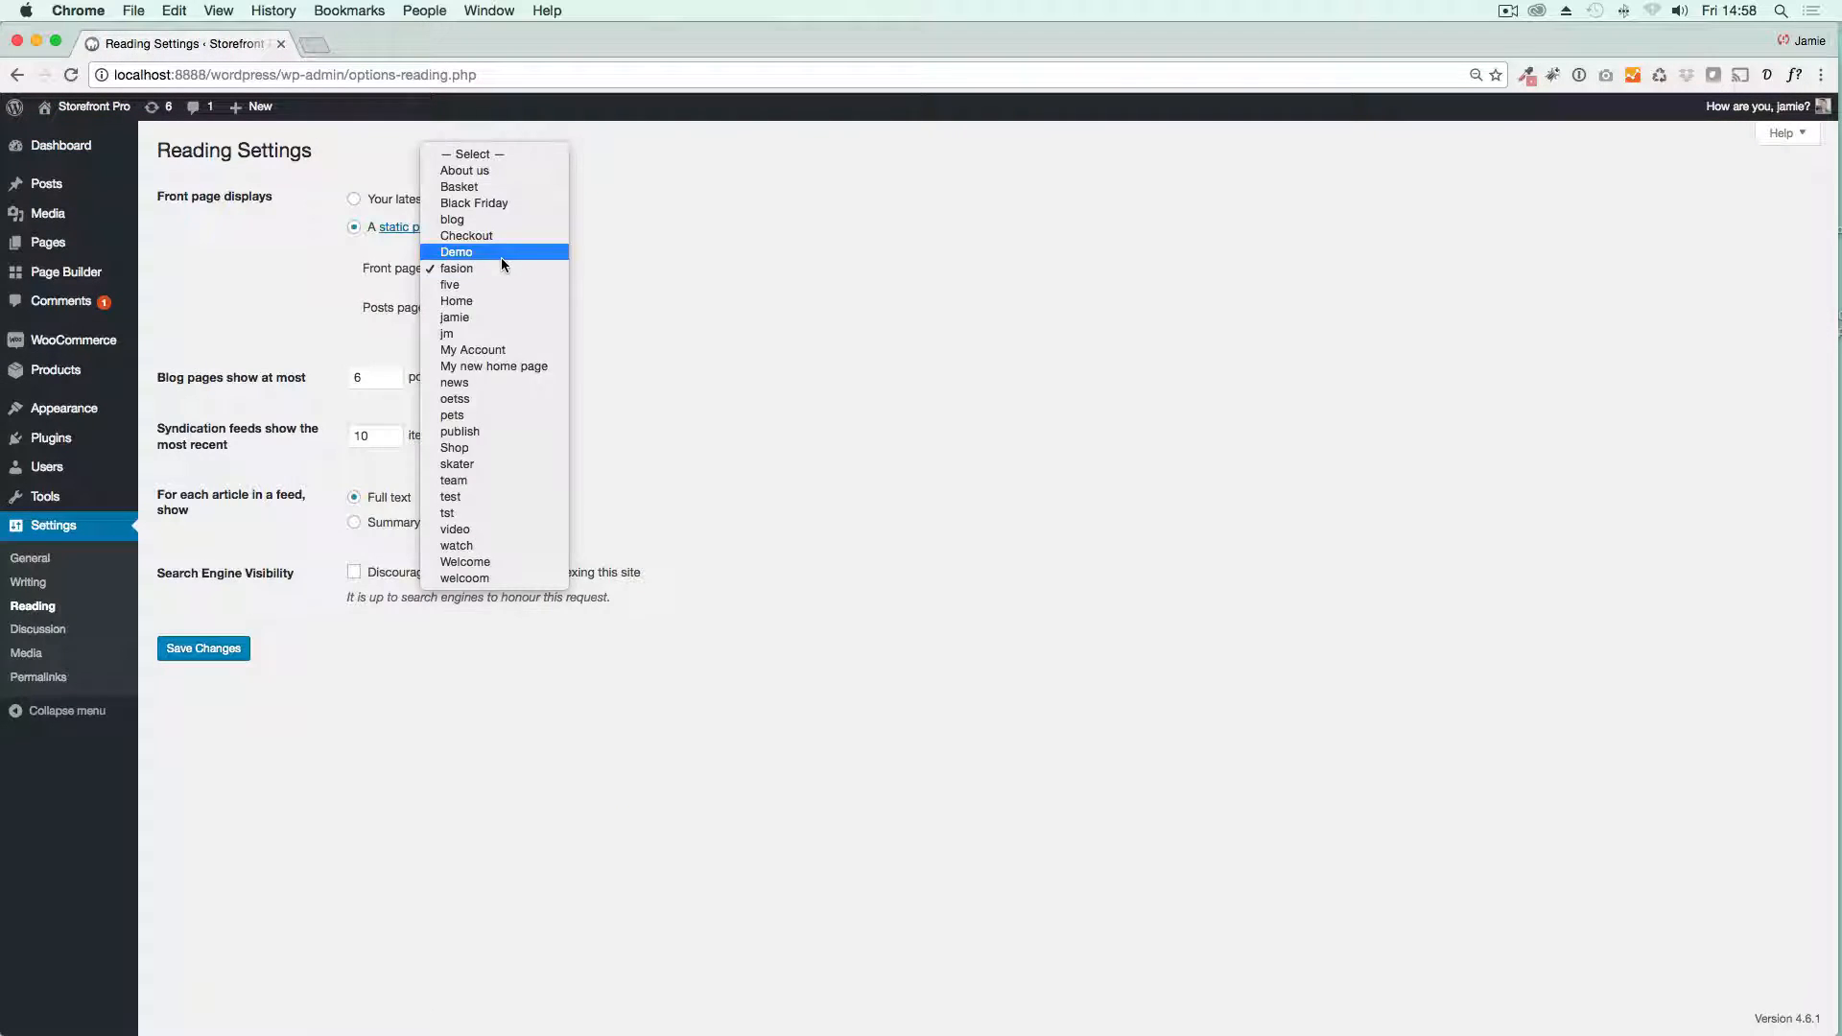
left_click(503, 366)
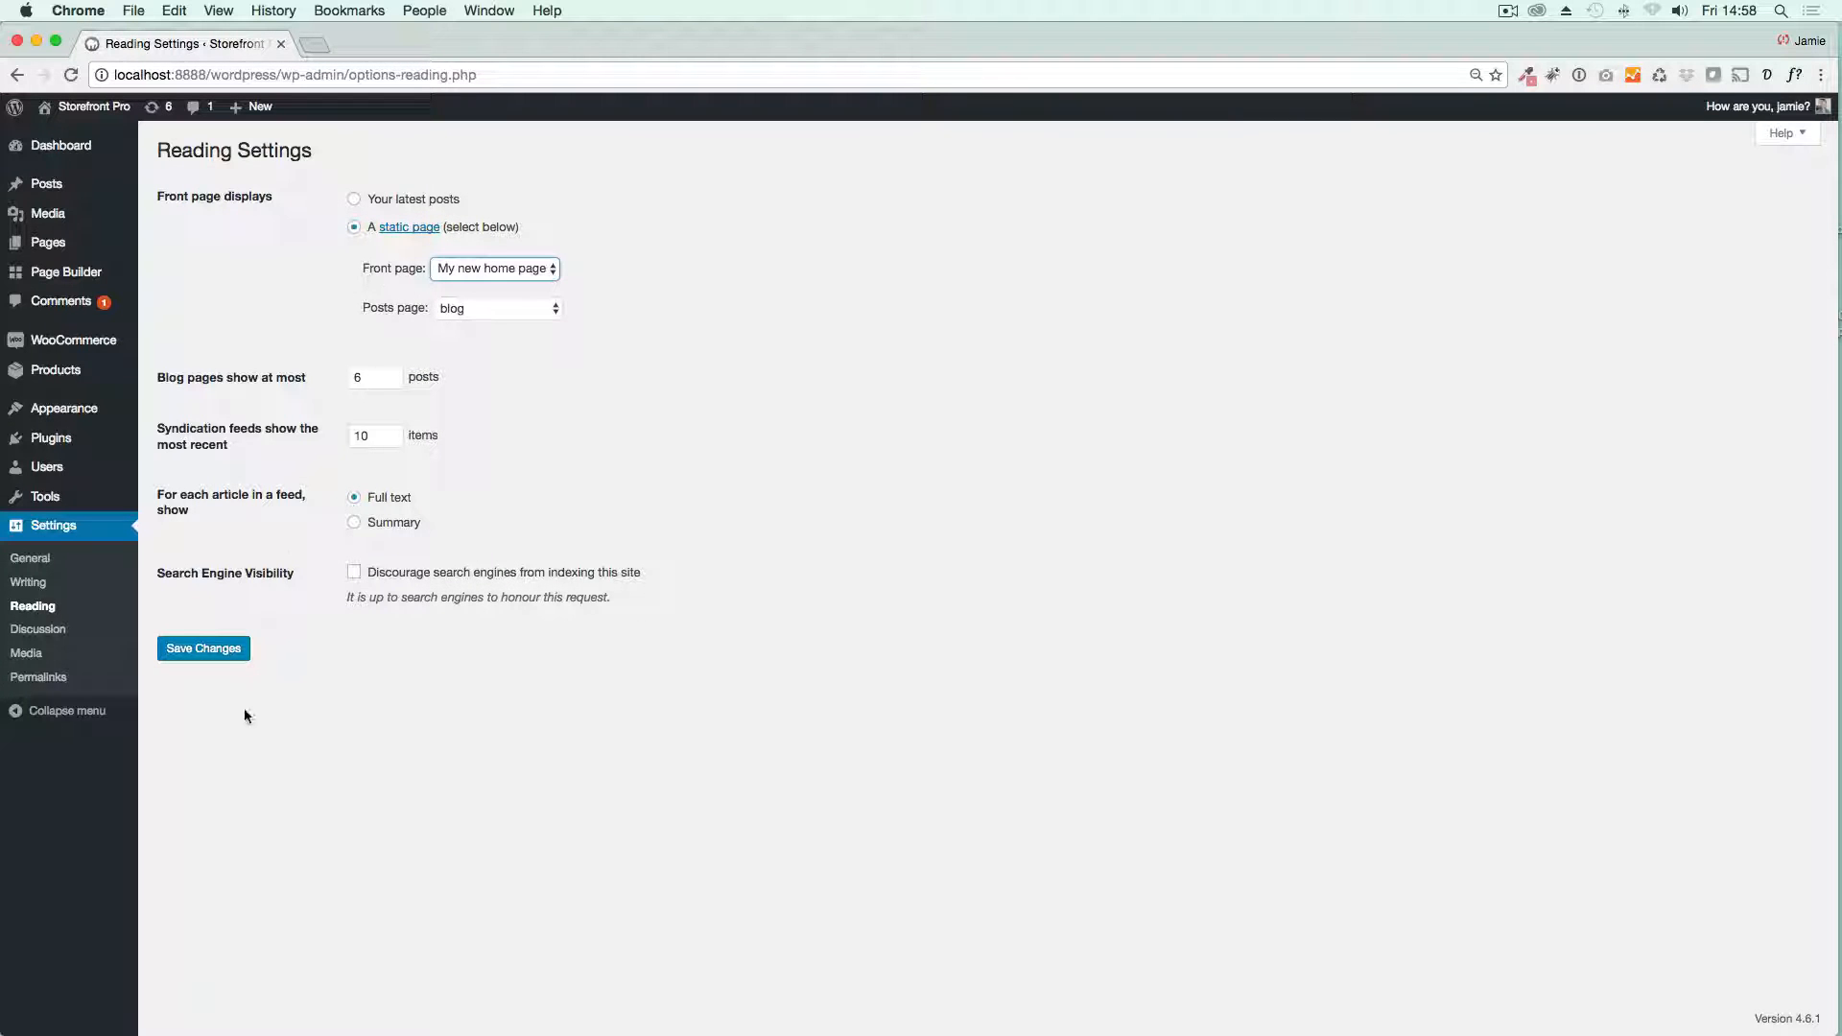
left_click(202, 648)
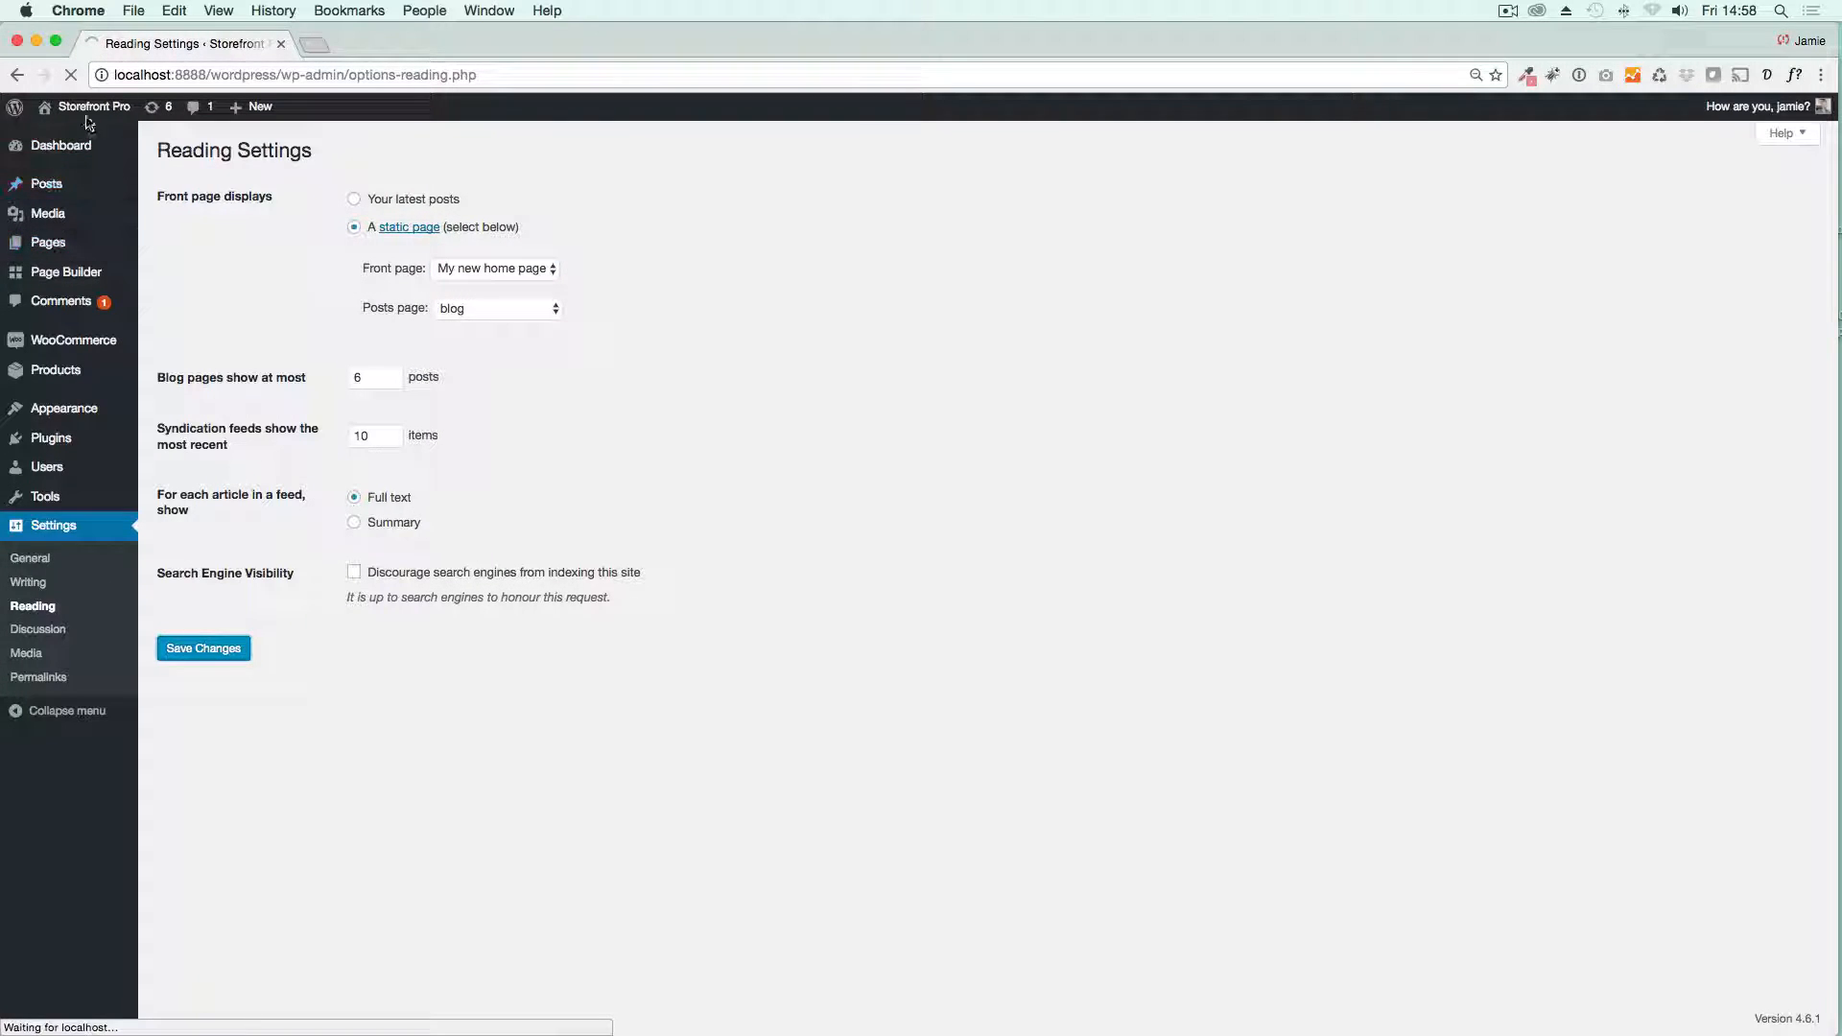
Step: Visit the live site and look over the new front page from the hero row to the blog posts
mouse_move(84, 115)
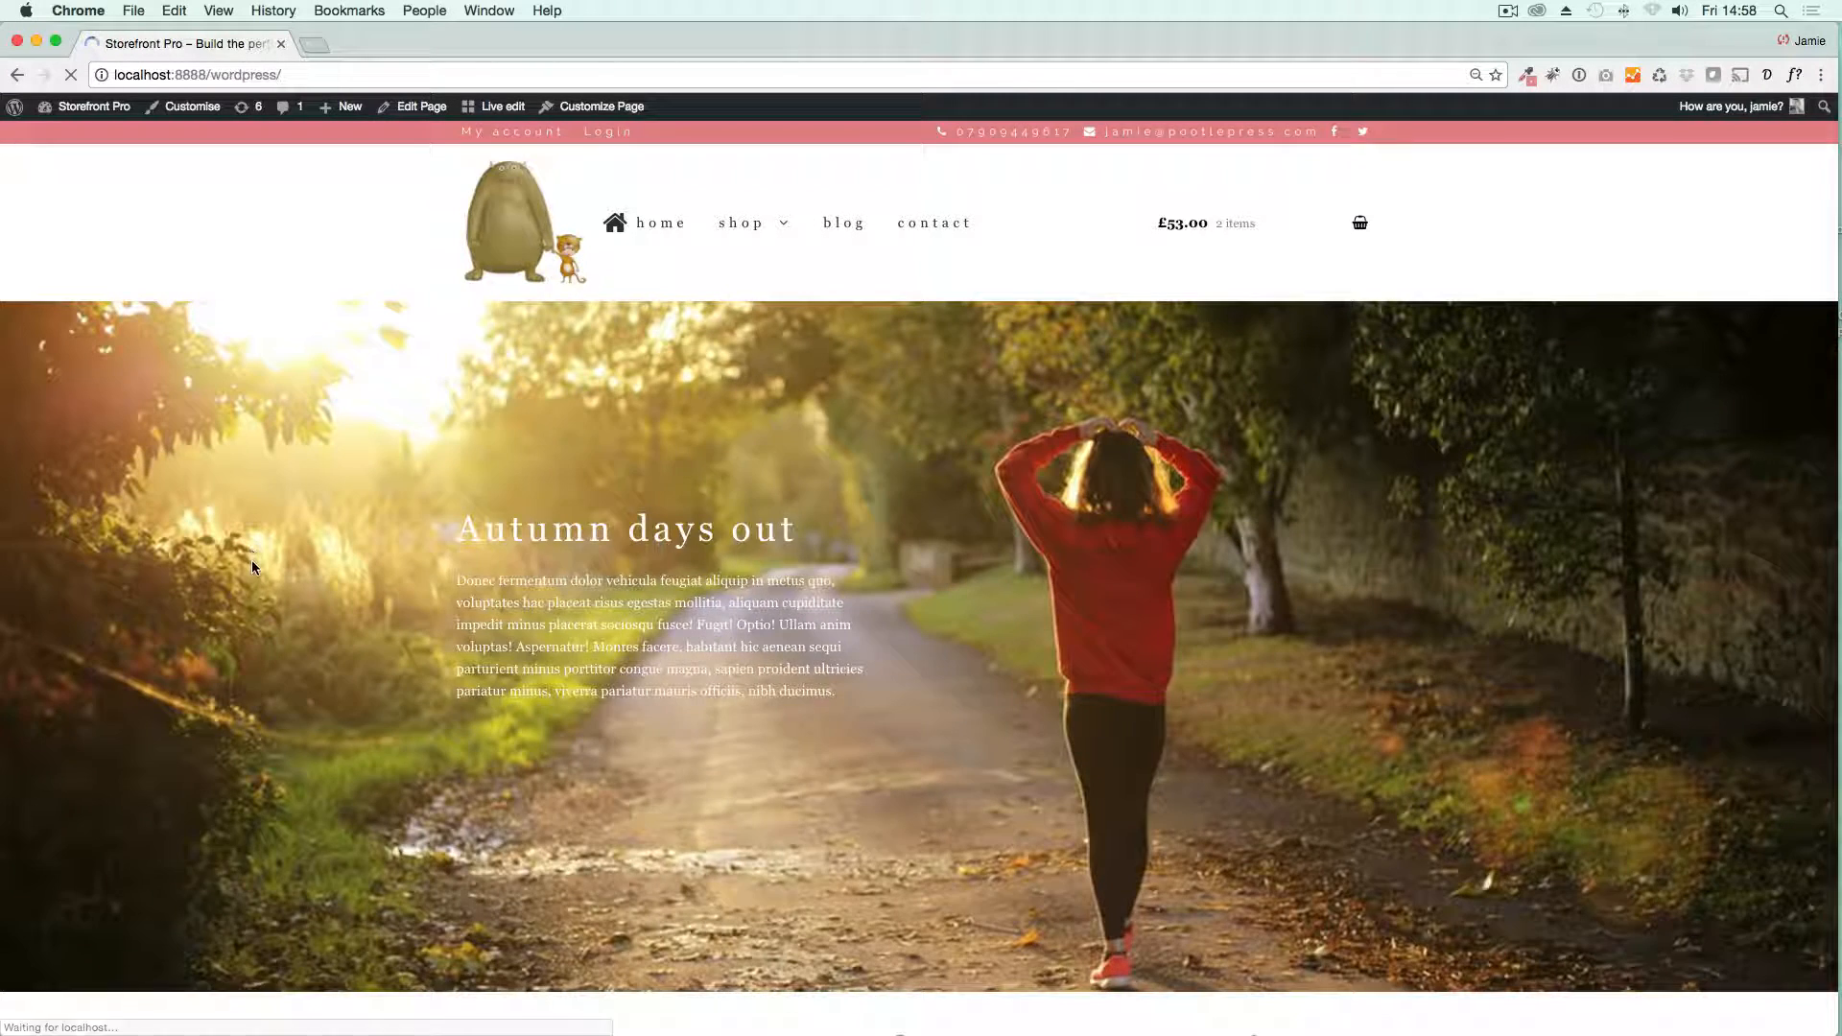
scroll(251, 568, "down", 9)
scroll(275, 593, "up", 11)
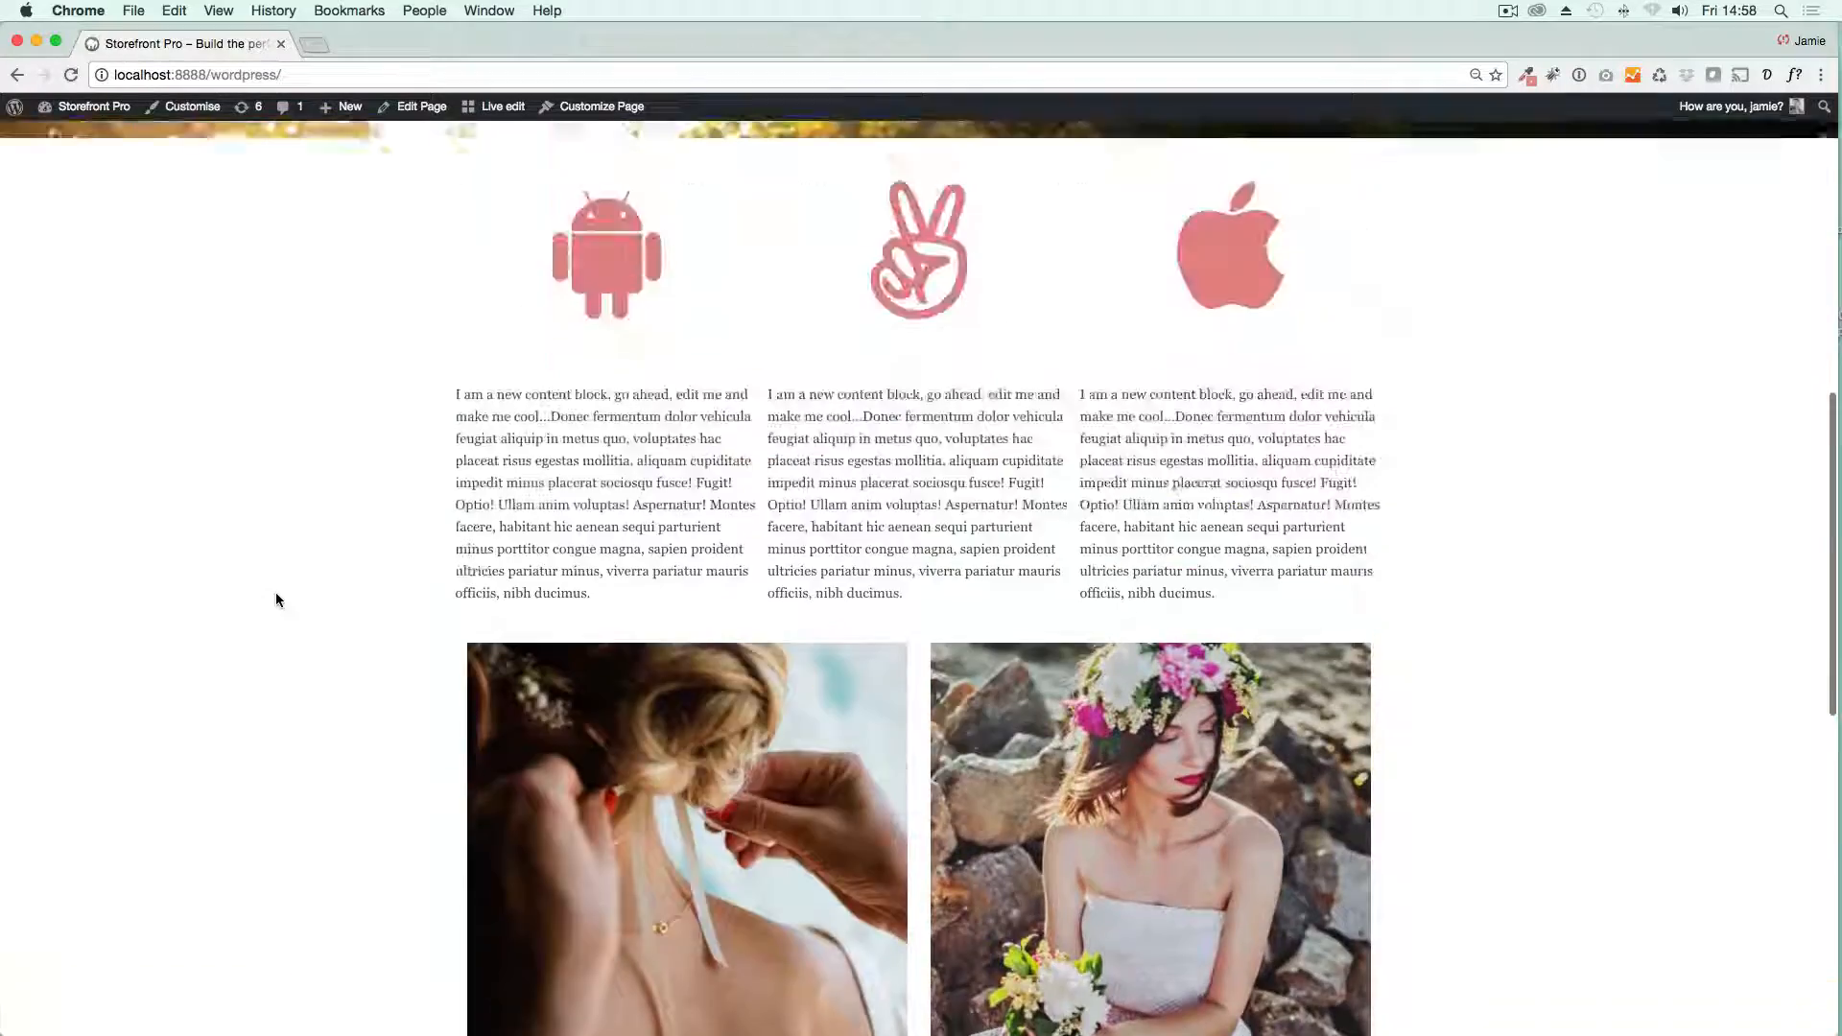
scroll(284, 605, "up", 1)
scroll(284, 604, "up", 2)
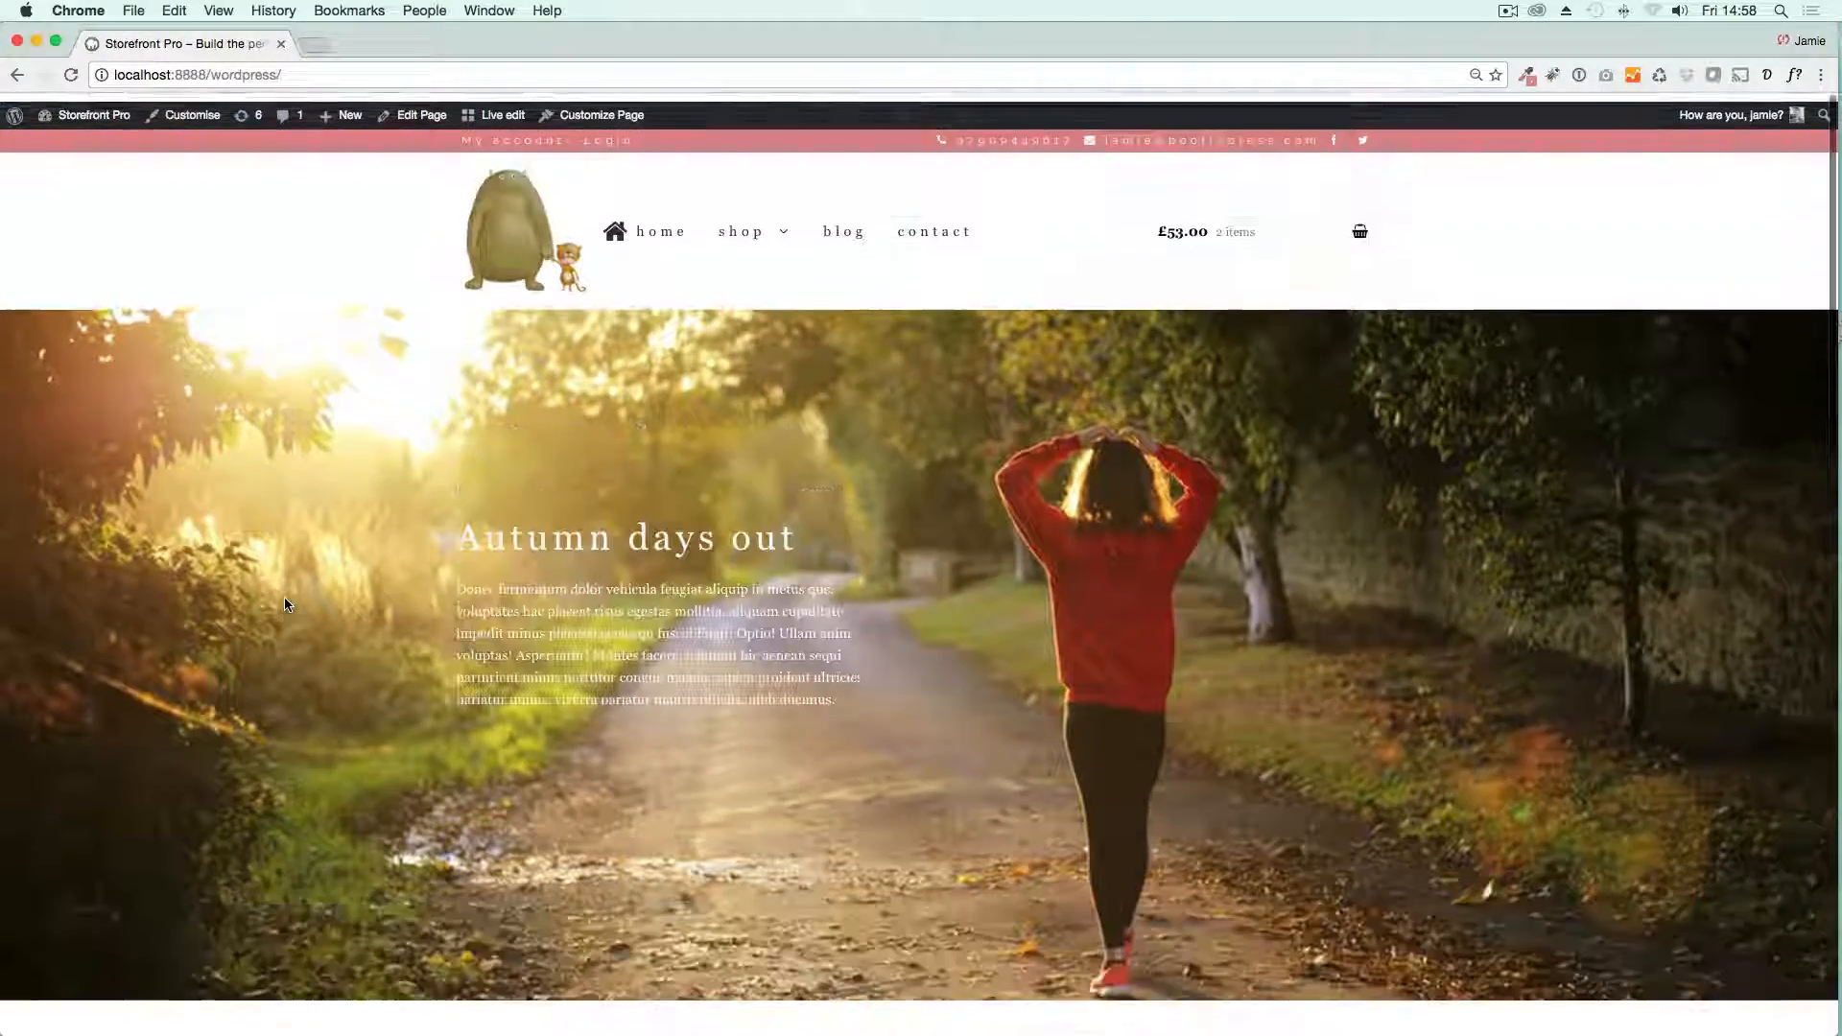